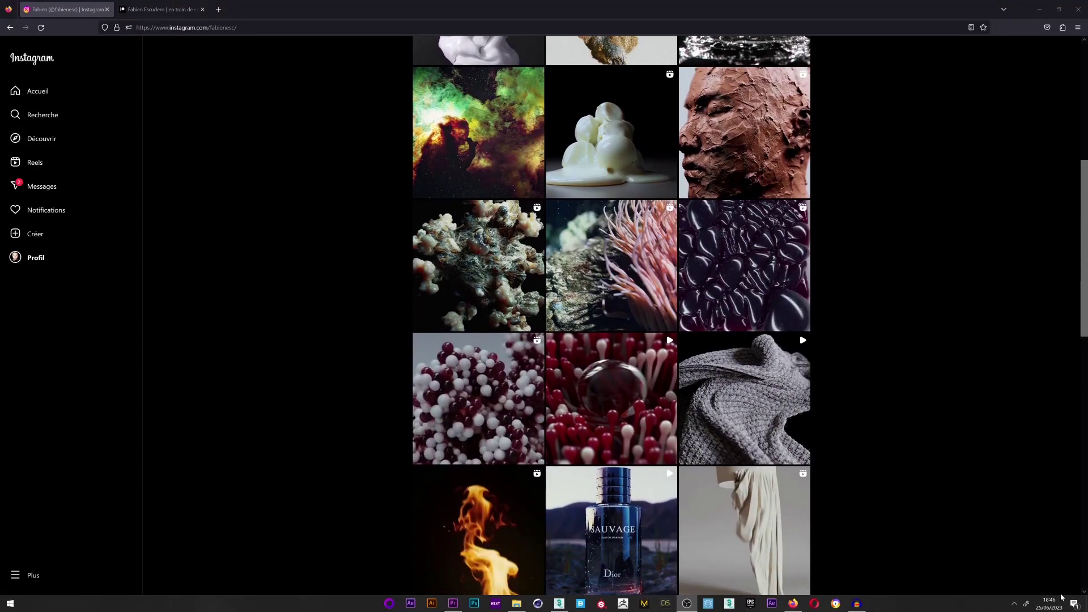
# - Switch to the Patreon creator page and look through its tutorial posts
pyautogui.click(130, 5)
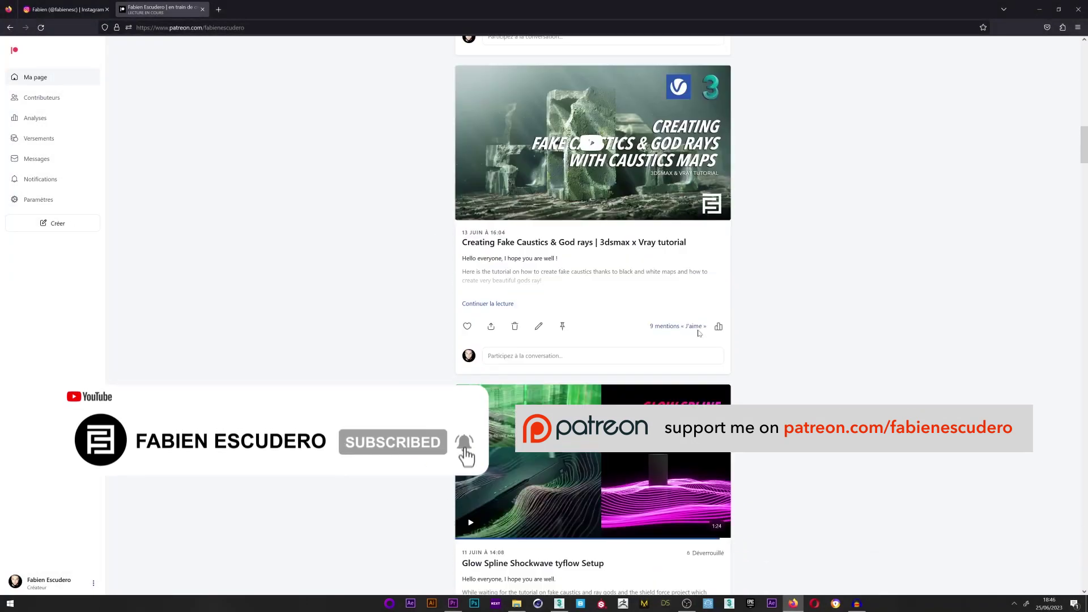
pyautogui.scroll(-3, 698, 330)
pyautogui.moveTo(1085, 154); pyautogui.dragTo(1085, 436)
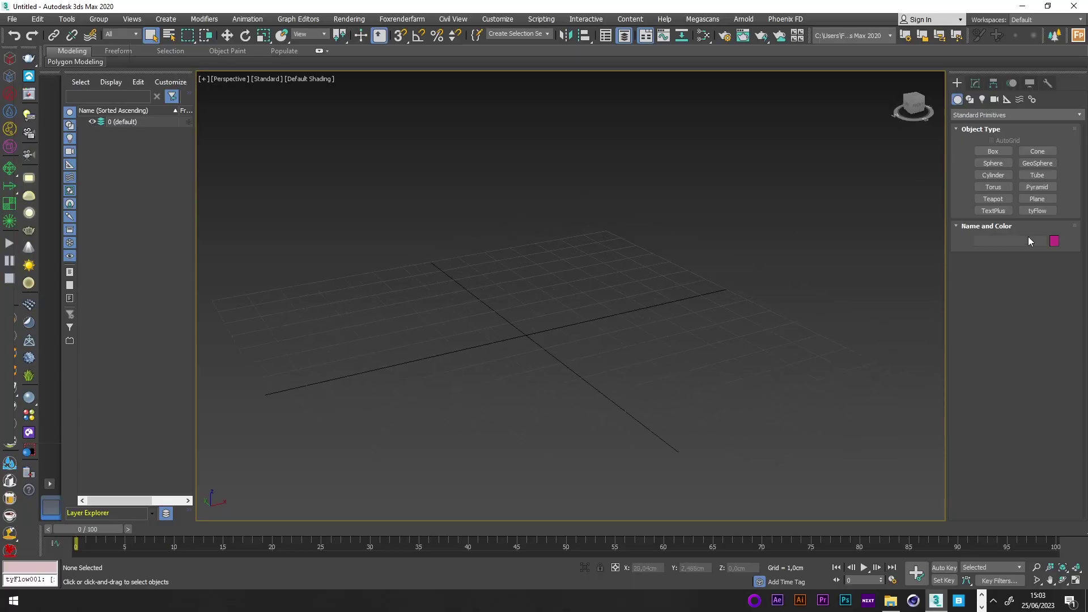
pyautogui.click(969, 115)
pyautogui.click(970, 125)
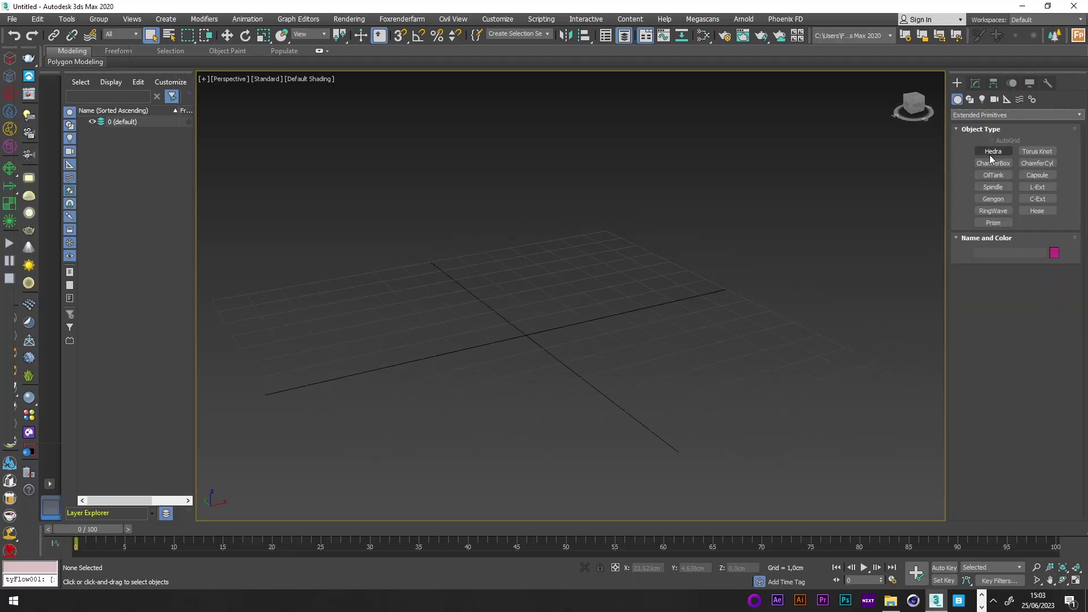
pyautogui.click(957, 115)
pyautogui.click(952, 123)
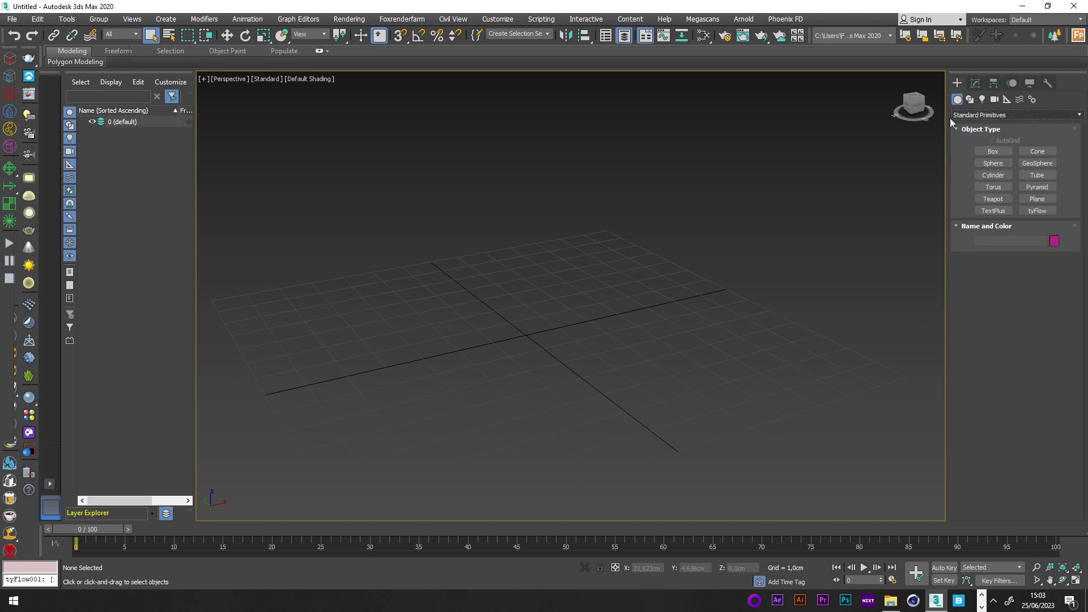
pyautogui.click(1038, 175)
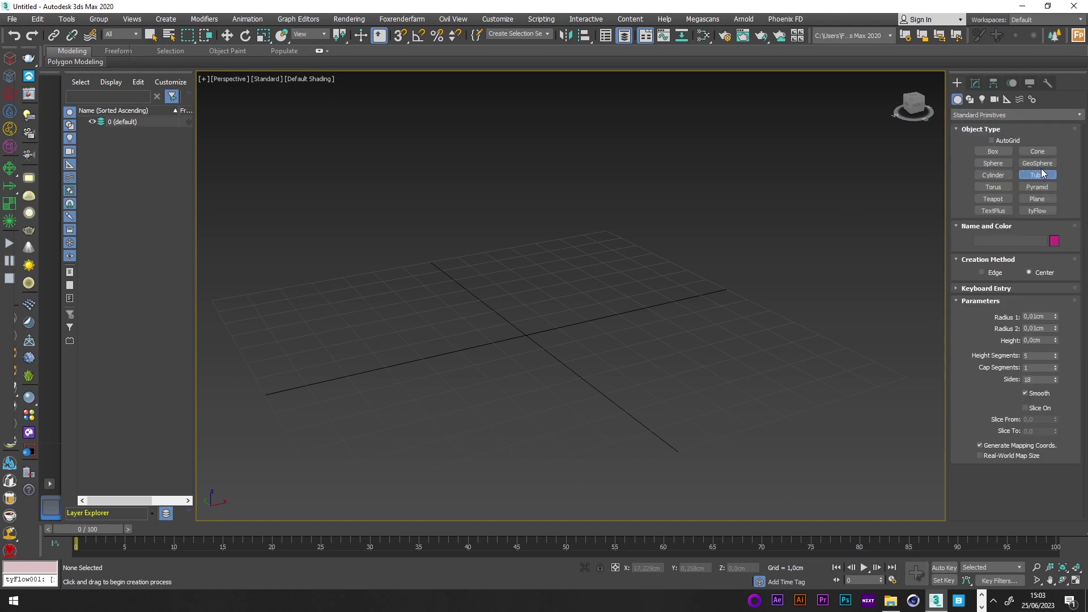
# - Create a GeoSphere with a radius of about 2.1 cm at the grid's centre and show its edged faces
pyautogui.click(1038, 163)
pyautogui.moveTo(525, 337); pyautogui.dragTo(524, 308)
pyautogui.rightClick(525, 307)
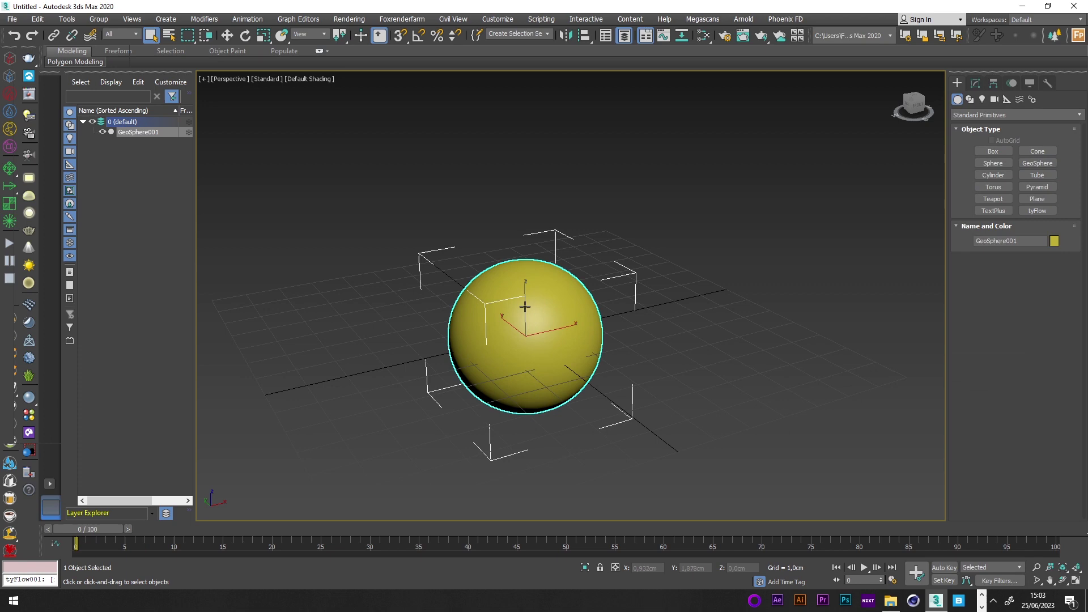
pyautogui.rightClick(525, 308)
pyautogui.click(538, 322)
pyautogui.press('F4')
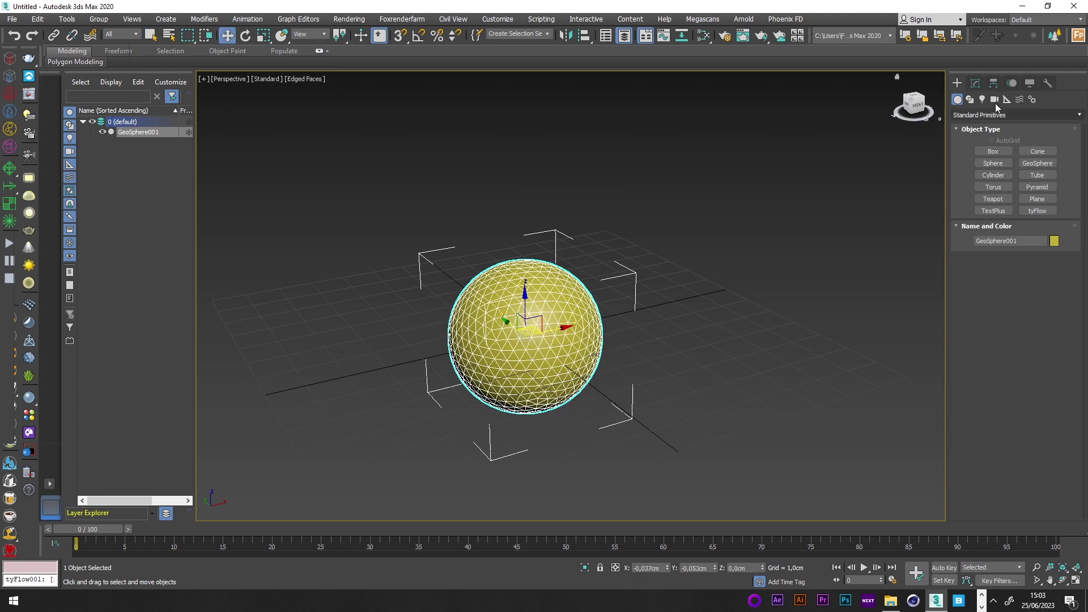
pyautogui.click(976, 83)
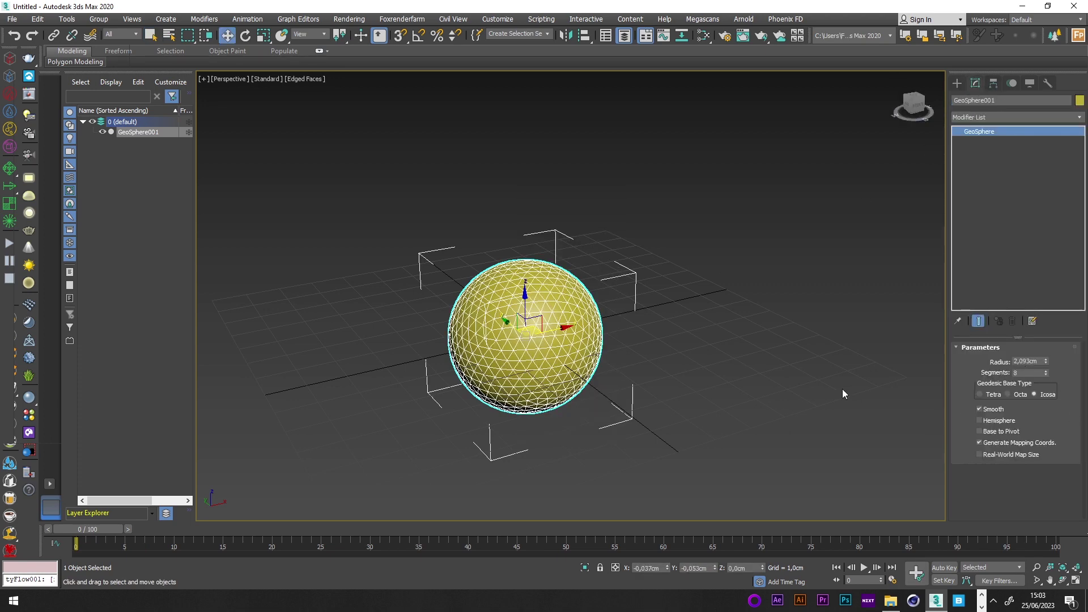
pyautogui.keyDown('alt'); pyautogui.moveTo(843, 394); pyautogui.dragTo(748, 264, button='middle'); pyautogui.keyUp('alt')
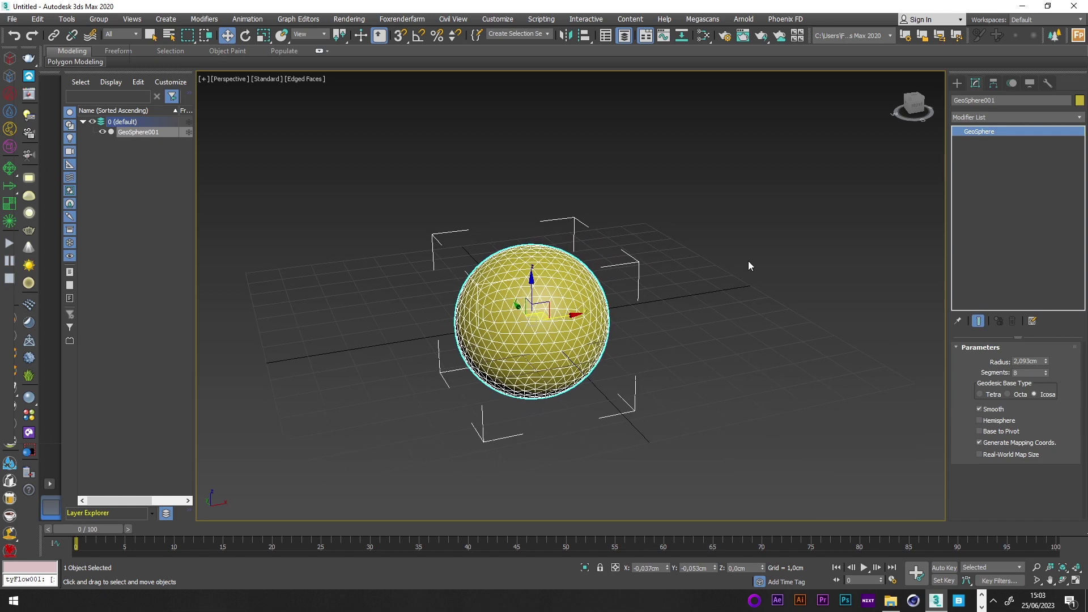
# - Place a tyFlow object beside the sphere and open its editor, narrowed and moved aside to leave the viewport visible
pyautogui.click(957, 84)
pyautogui.click(1038, 210)
pyautogui.click(711, 306)
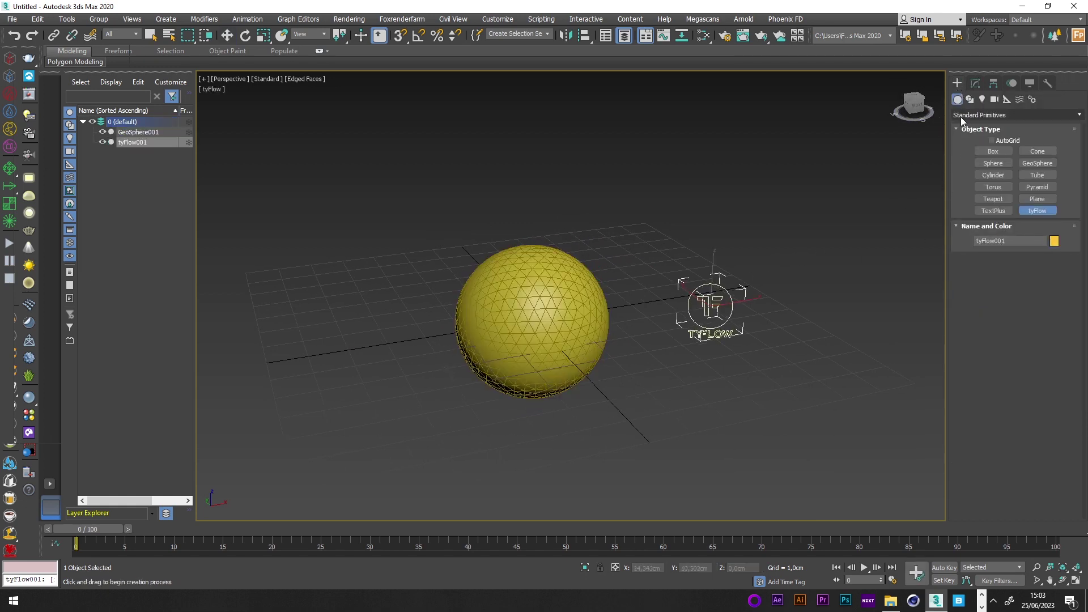
pyautogui.click(975, 83)
pyautogui.click(1008, 373)
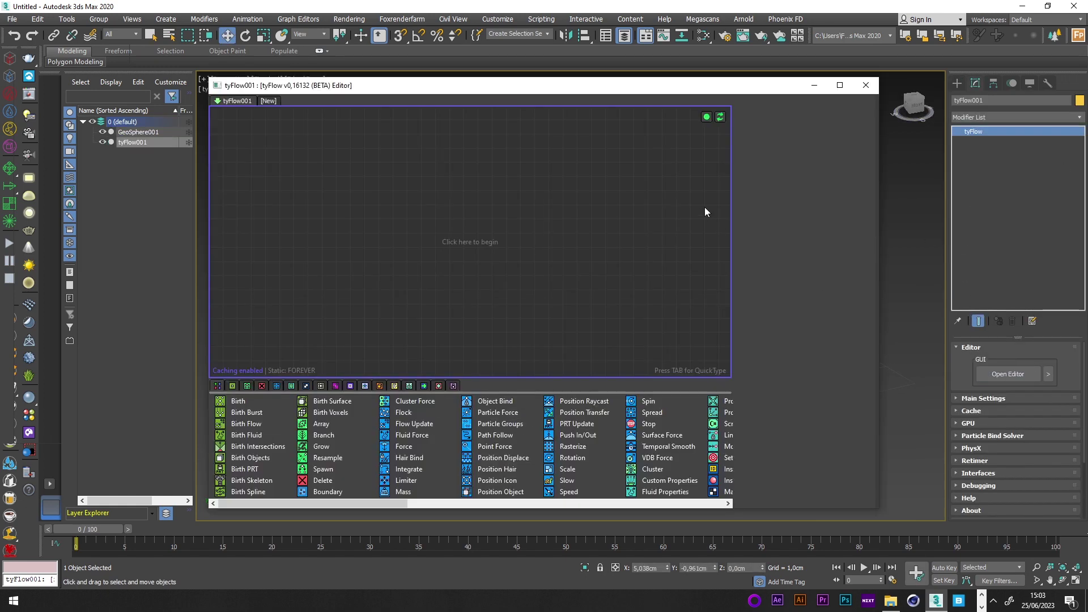
pyautogui.moveTo(878, 172); pyautogui.dragTo(645, 170)
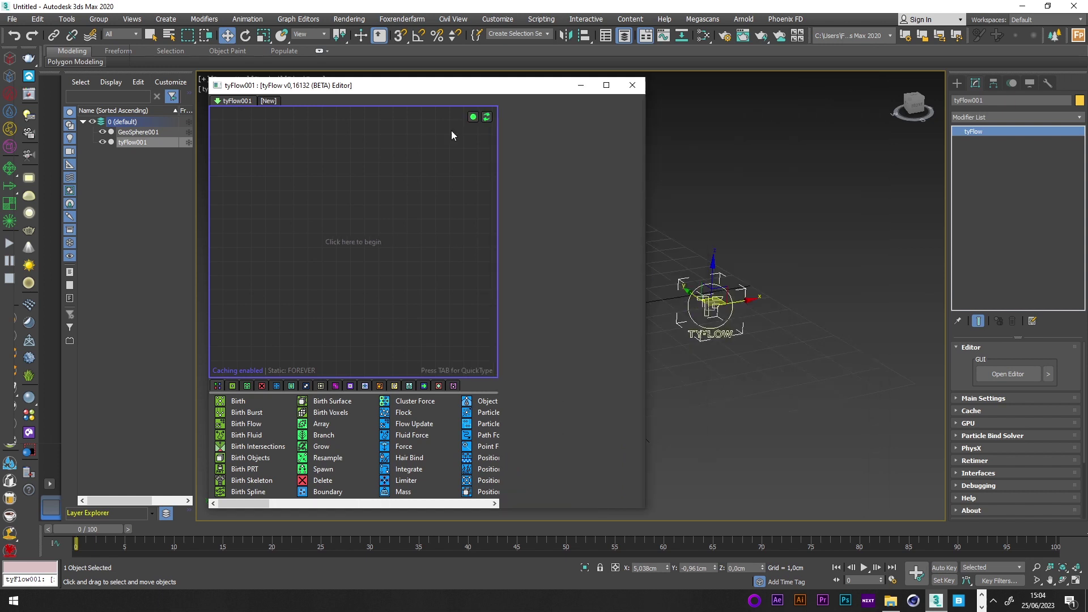
pyautogui.moveTo(446, 89); pyautogui.dragTo(371, 97)
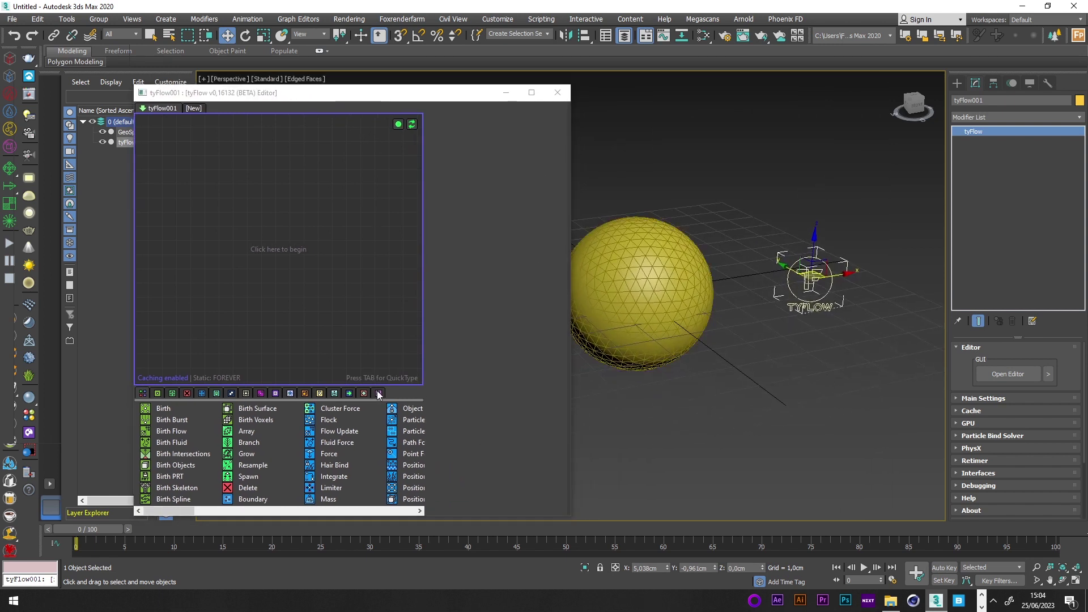
# - Add a Birth Objects operator in a new event and assign the GeoSphere as its source object
pyautogui.moveTo(179, 468); pyautogui.dragTo(221, 165)
pyautogui.click(472, 265)
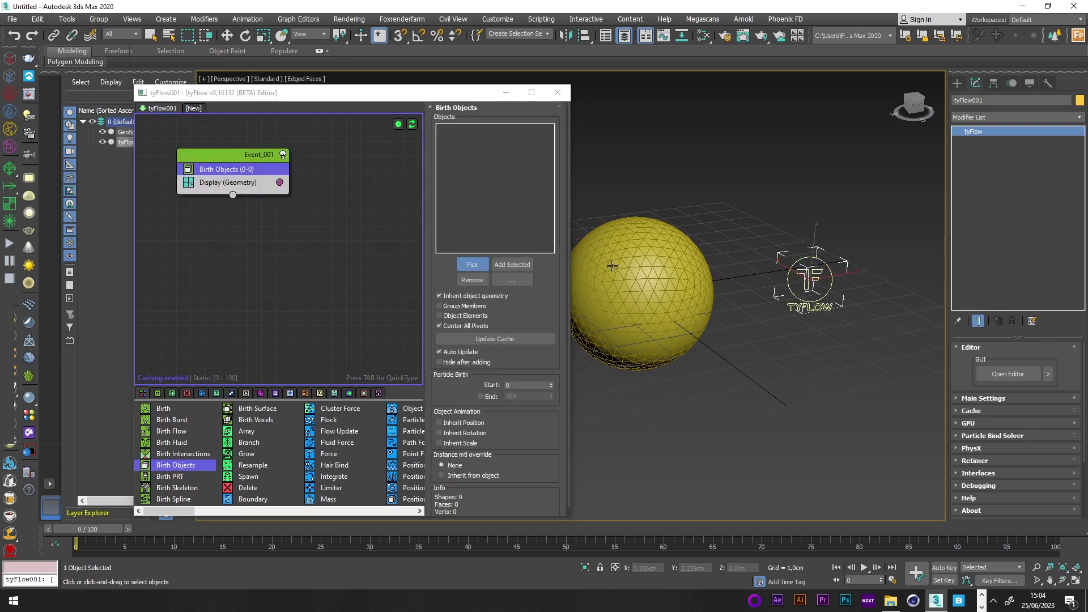
pyautogui.click(592, 247)
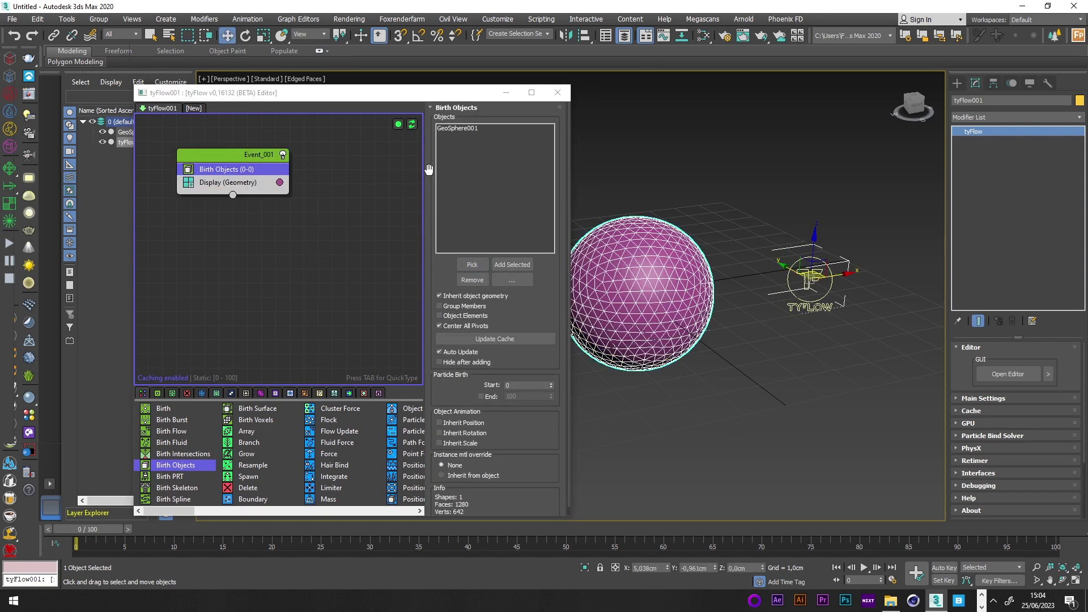
pyautogui.moveTo(317, 92); pyautogui.dragTo(281, 93)
# - Add a Cloth Bind operator below Birth Objects in the first event
pyautogui.press('Tab')
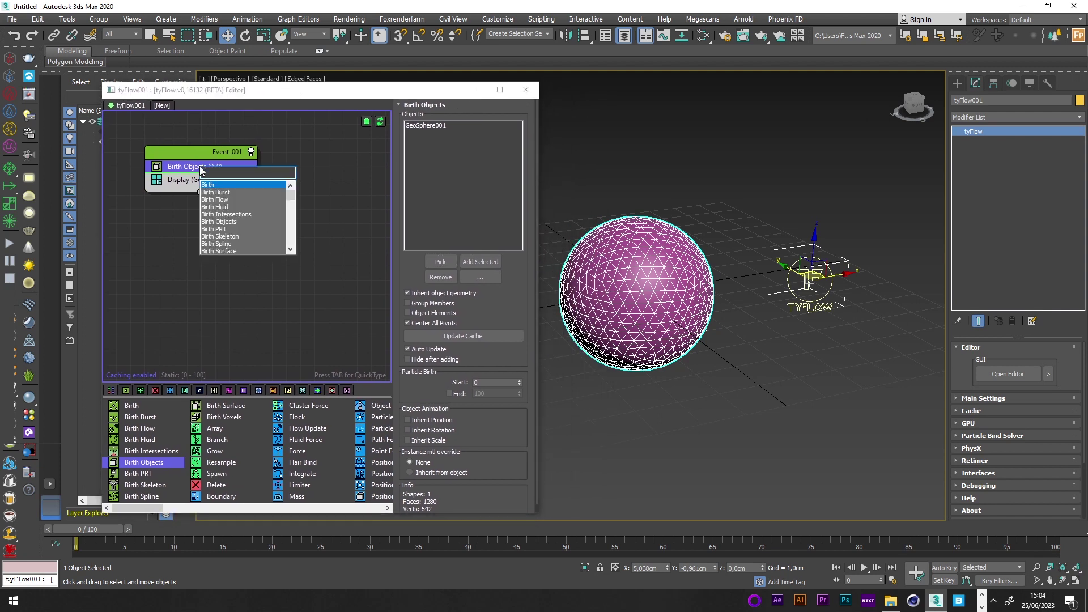
pyautogui.write('clo')
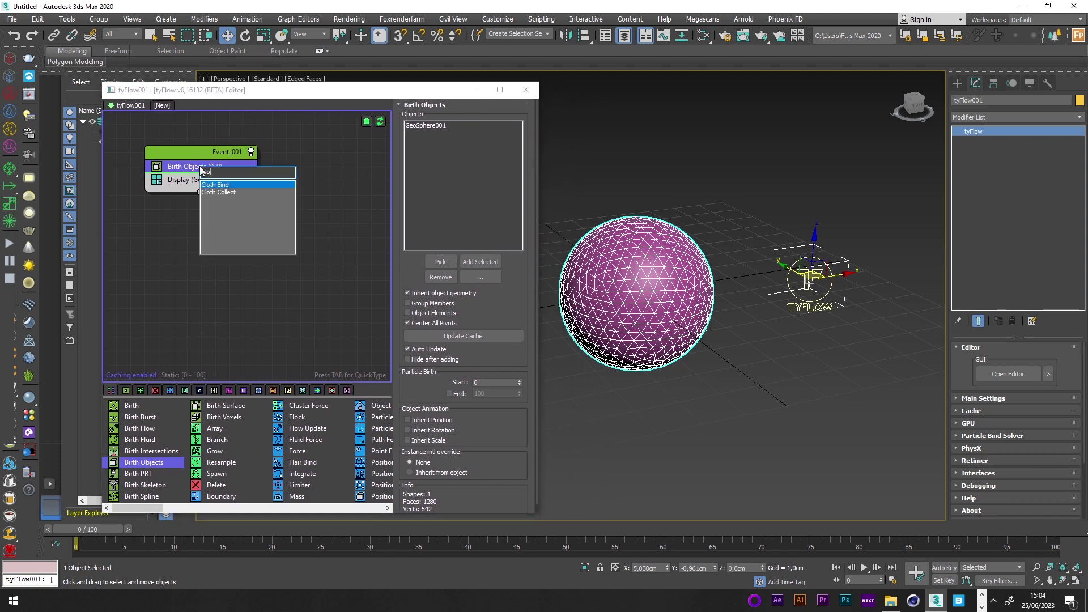
pyautogui.press('Return')
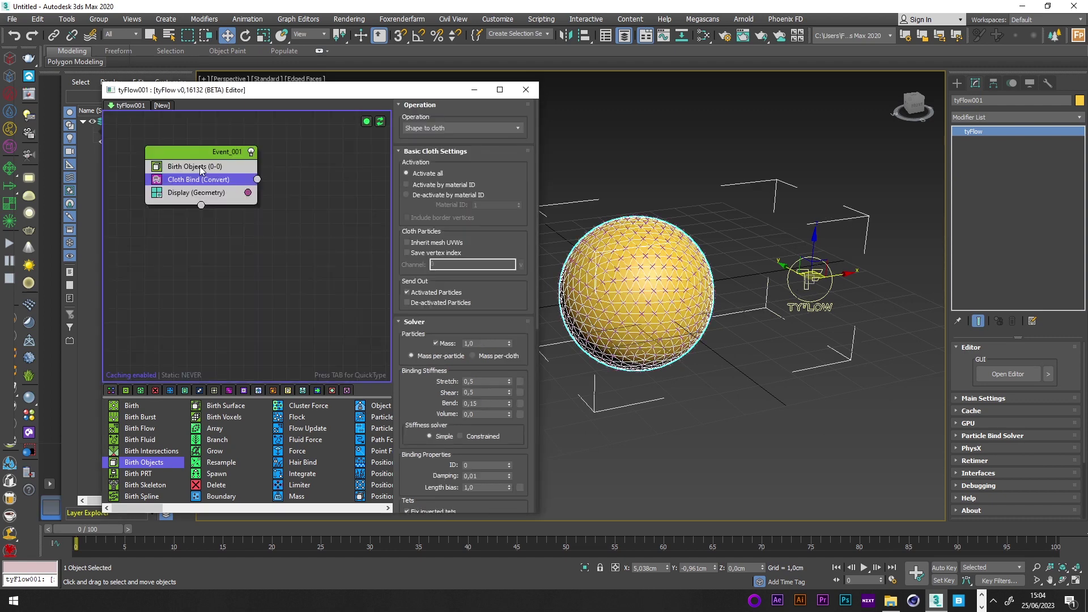
# - Add a Time Test operator below Cloth Bind in Event_001 and set its variation to 0
pyautogui.press('Tab')
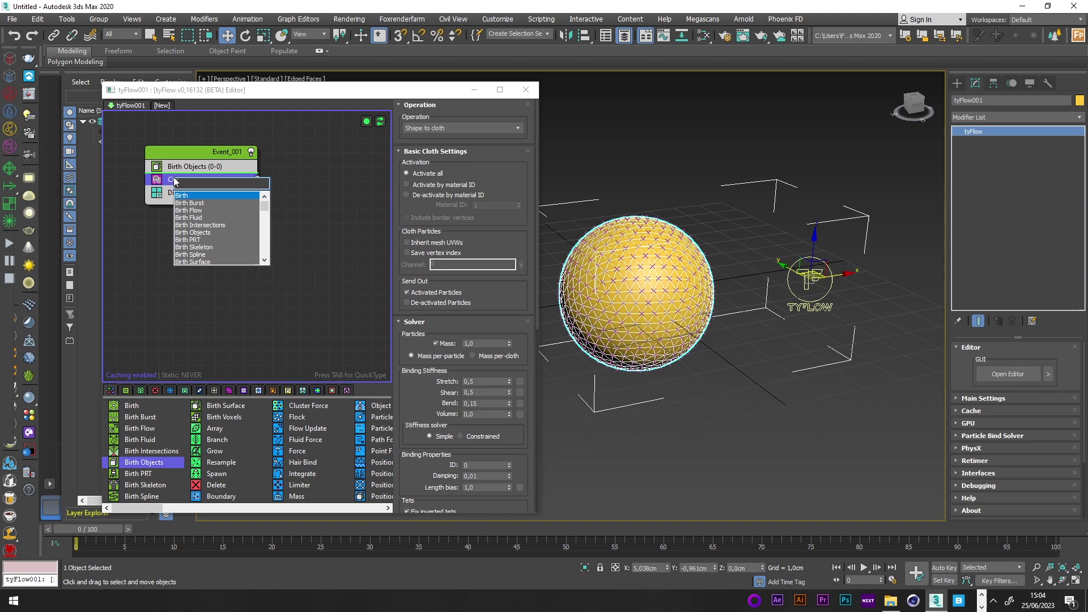
pyautogui.write('time')
pyautogui.press('Return')
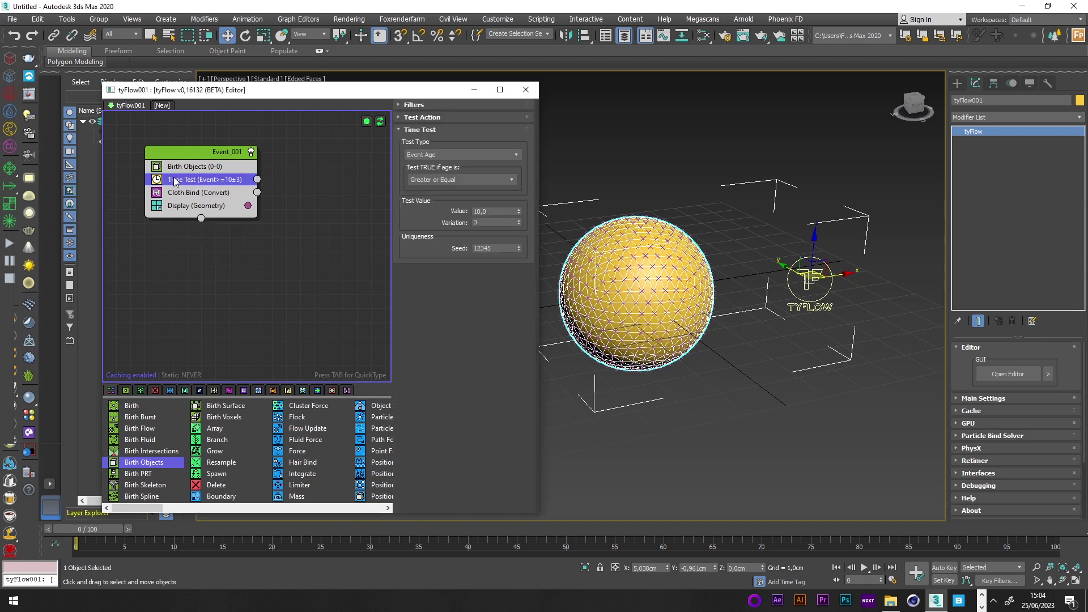
pyautogui.moveTo(175, 181); pyautogui.dragTo(184, 203)
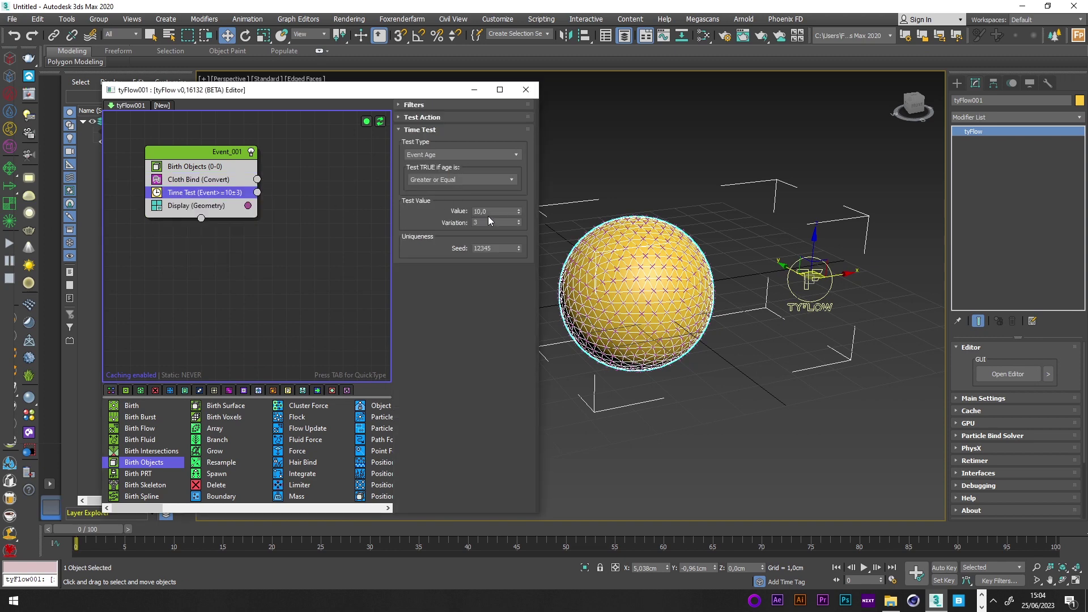
pyautogui.write('0')
pyautogui.press('Return')
# - Create a second event containing a Cloth Bind operator and wire the Time Test output to it
pyautogui.click(323, 215)
pyautogui.press('Tab')
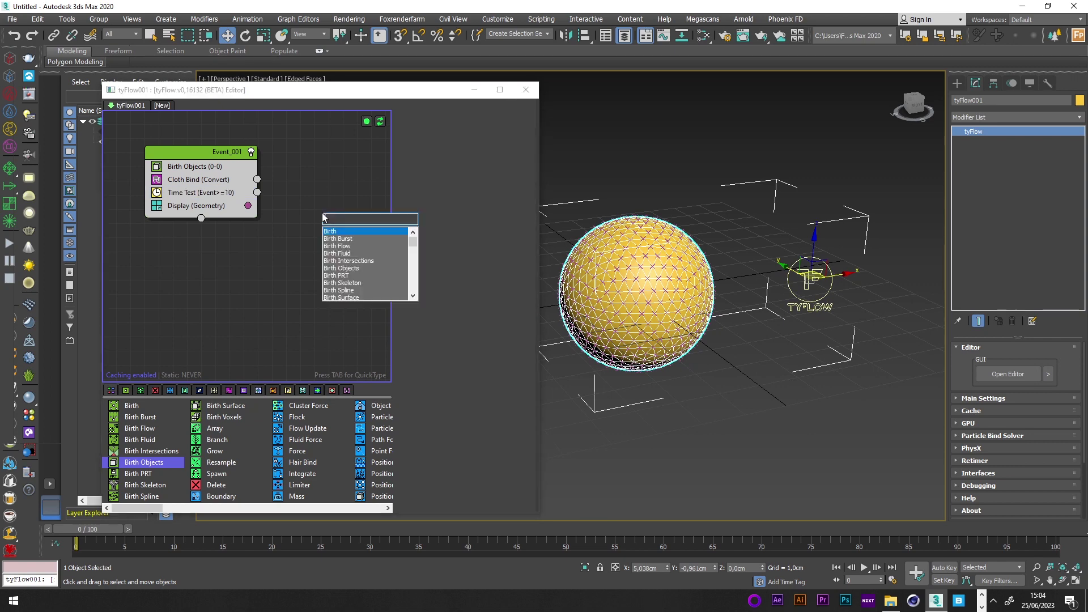
pyautogui.write('clo')
pyautogui.press('Return')
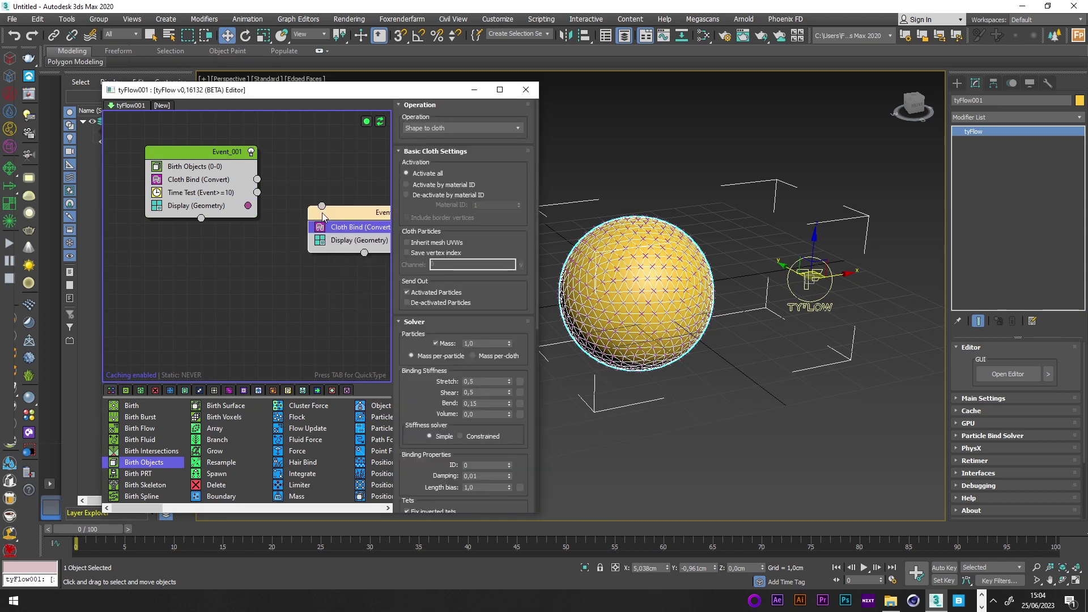
pyautogui.moveTo(258, 193); pyautogui.dragTo(327, 221)
# - Set Event_002's Cloth Bind operation to Cloth to shape and move the timeline to frame 14
pyautogui.click(351, 239)
pyautogui.click(357, 228)
pyautogui.click(440, 130)
pyautogui.click(424, 146)
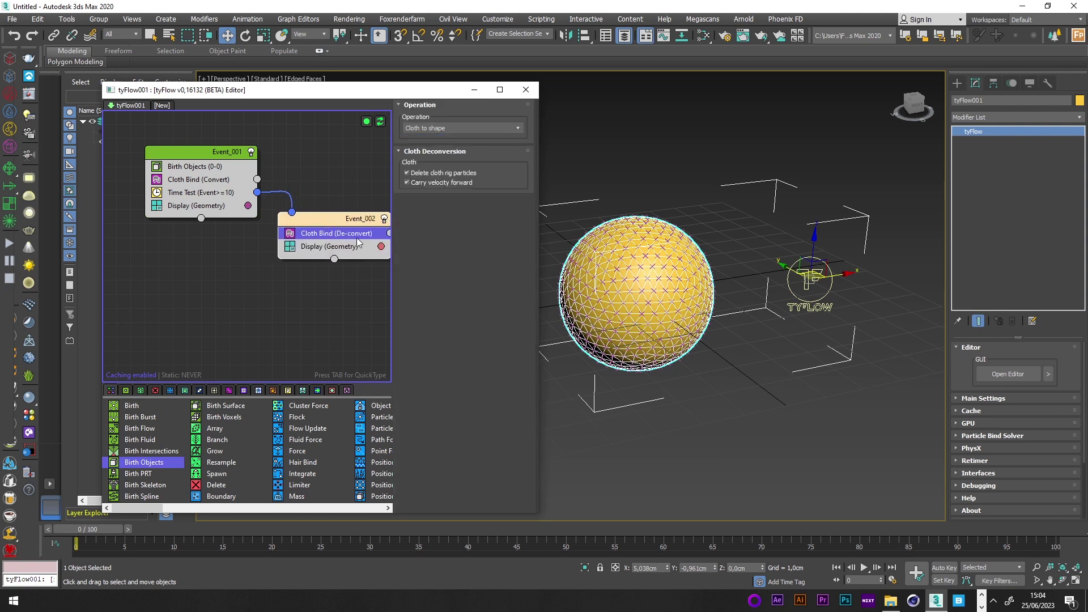
pyautogui.moveTo(360, 242); pyautogui.dragTo(324, 249, button='middle')
pyautogui.moveTo(90, 530); pyautogui.dragTo(218, 530)
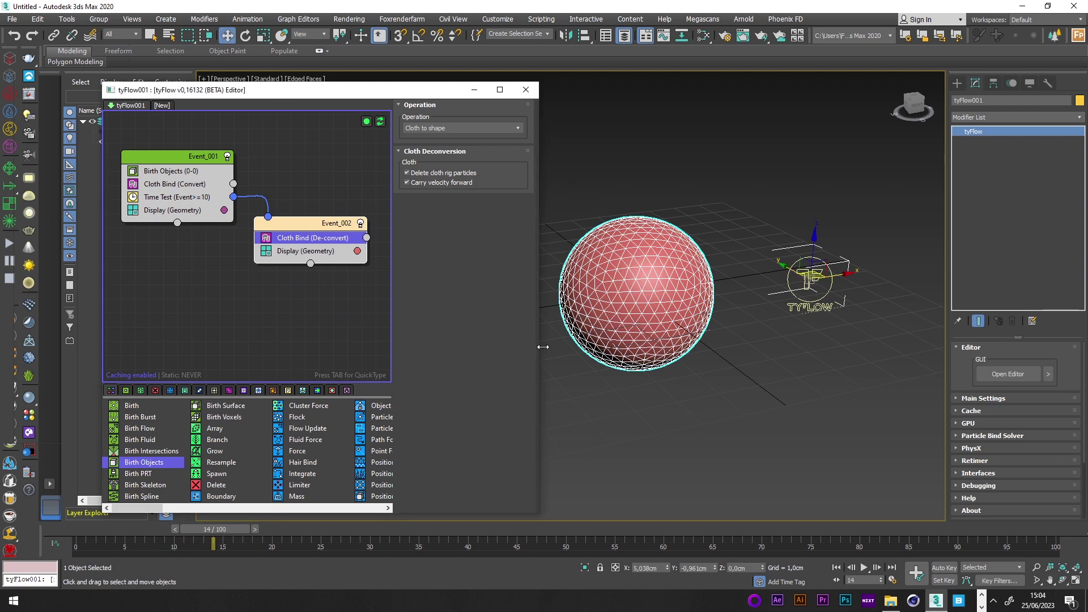
# - Add a Voronoi Fracture operator below Cloth Bind in Event_002 and set its point count to 2
pyautogui.press('Tab')
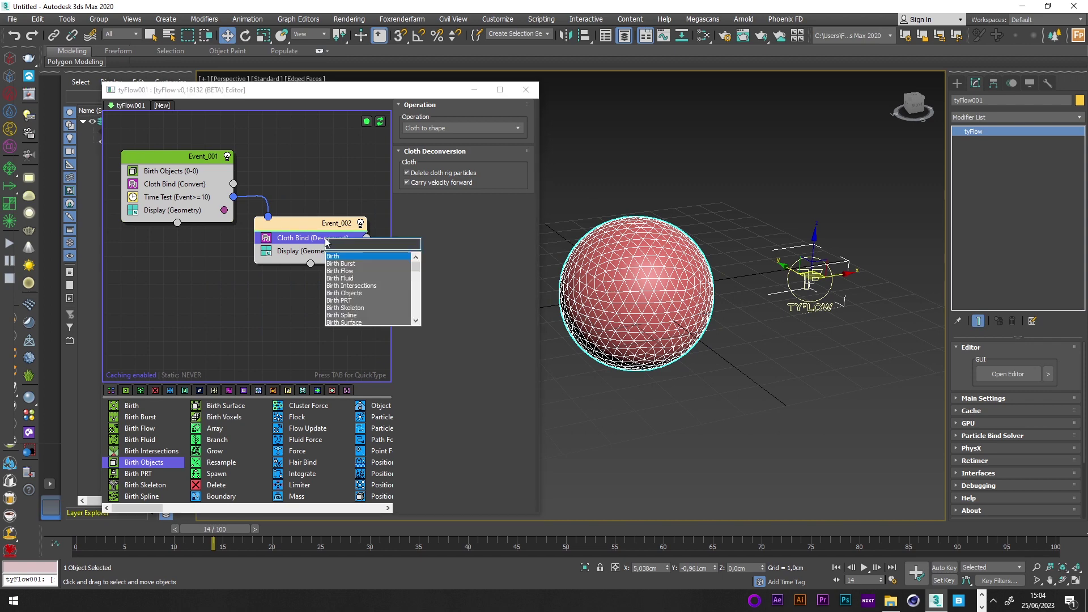
pyautogui.write('voro')
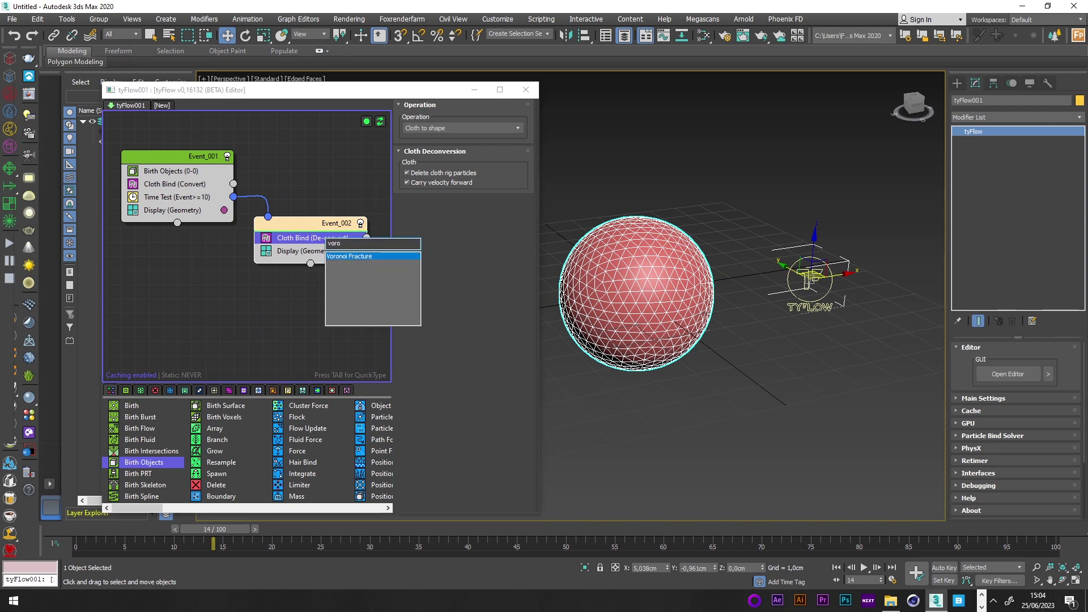
pyautogui.press('Return')
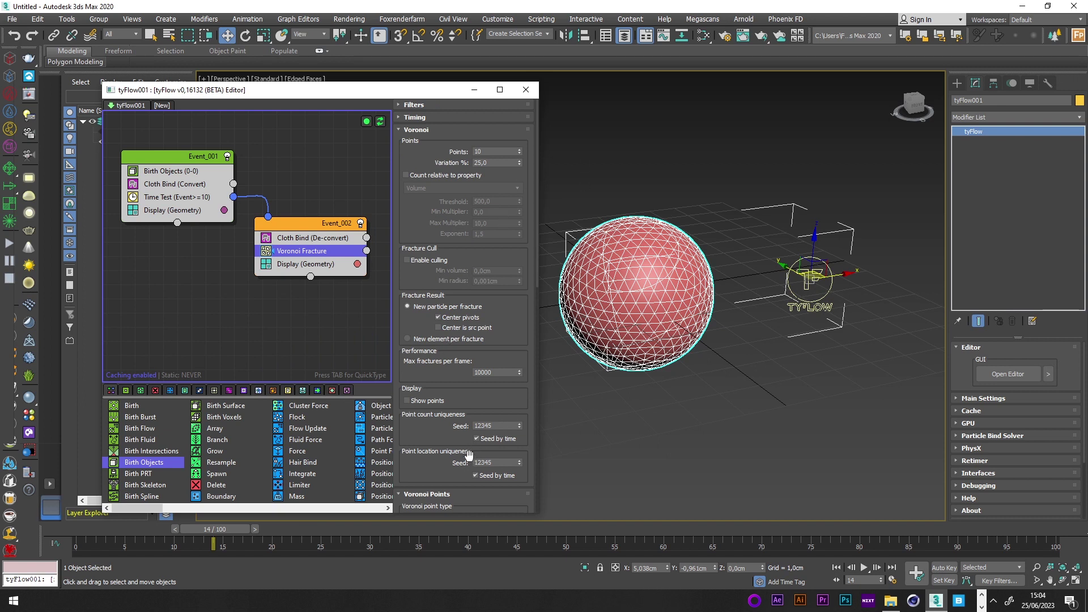
pyautogui.doubleClick(494, 151)
pyautogui.write('2')
pyautogui.press('Return')
# - Set the Voronoi Fracture's point cloud scale multiplier to 0,001
pyautogui.scroll(-5, 463, 371)
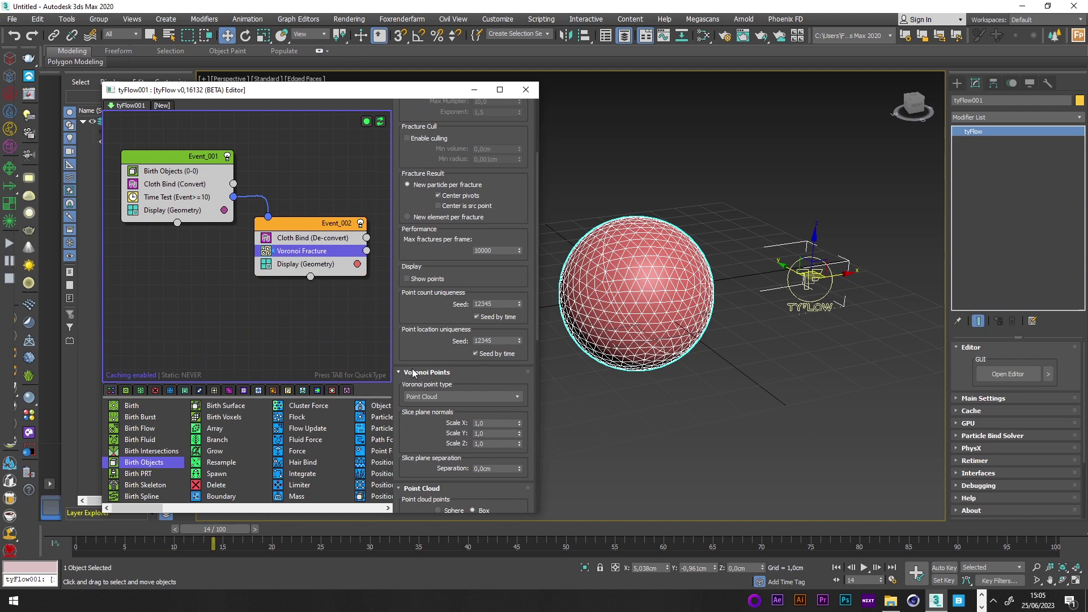
pyautogui.scroll(-3, 465, 373)
pyautogui.scroll(-3, 398, 356)
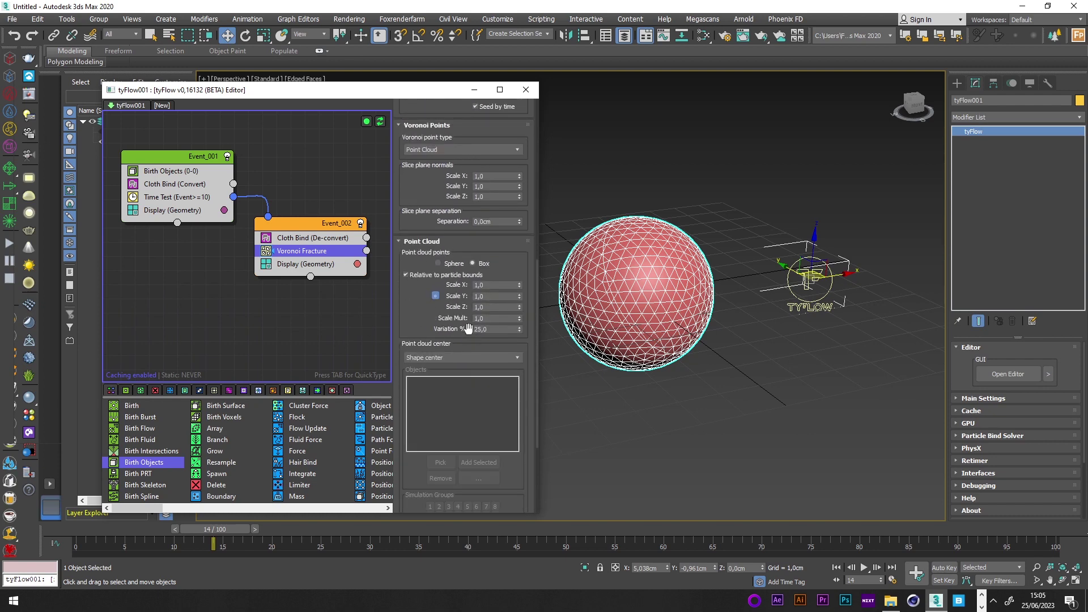
pyautogui.doubleClick(491, 318)
pyautogui.press('Return')
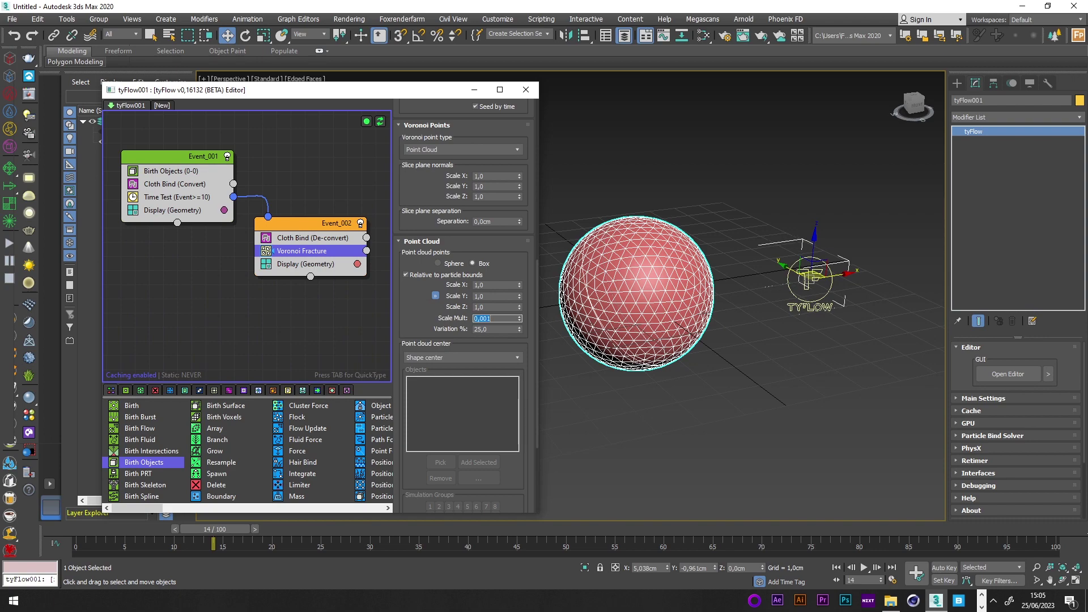
# - Insert a Rotation operator above Voronoi Fracture in Event_002 and change its uniqueness seed to 12348
pyautogui.click(282, 254)
pyautogui.press('Tab')
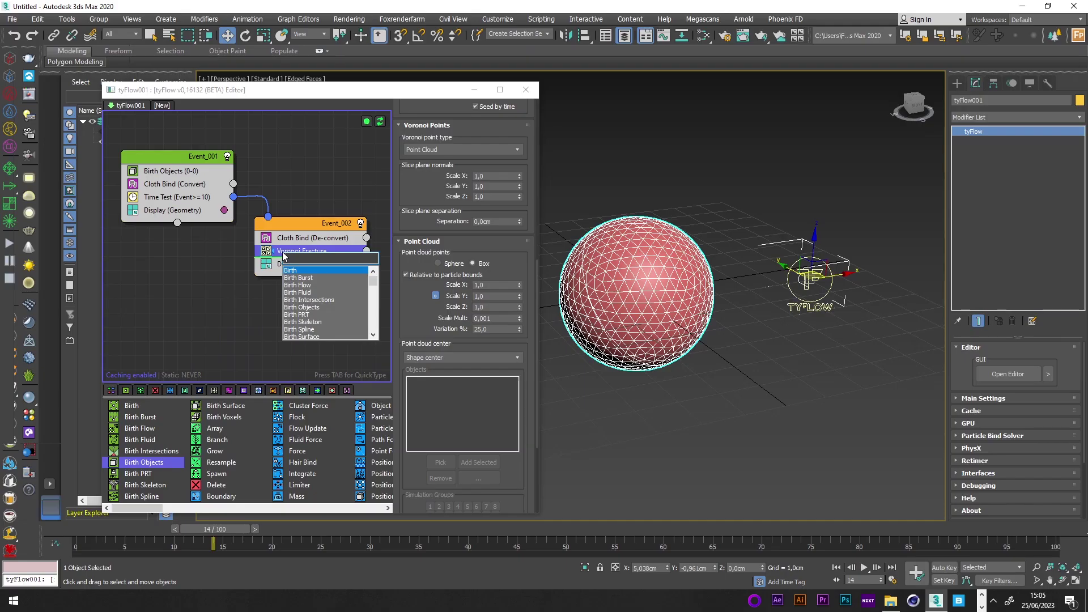
pyautogui.write('rot')
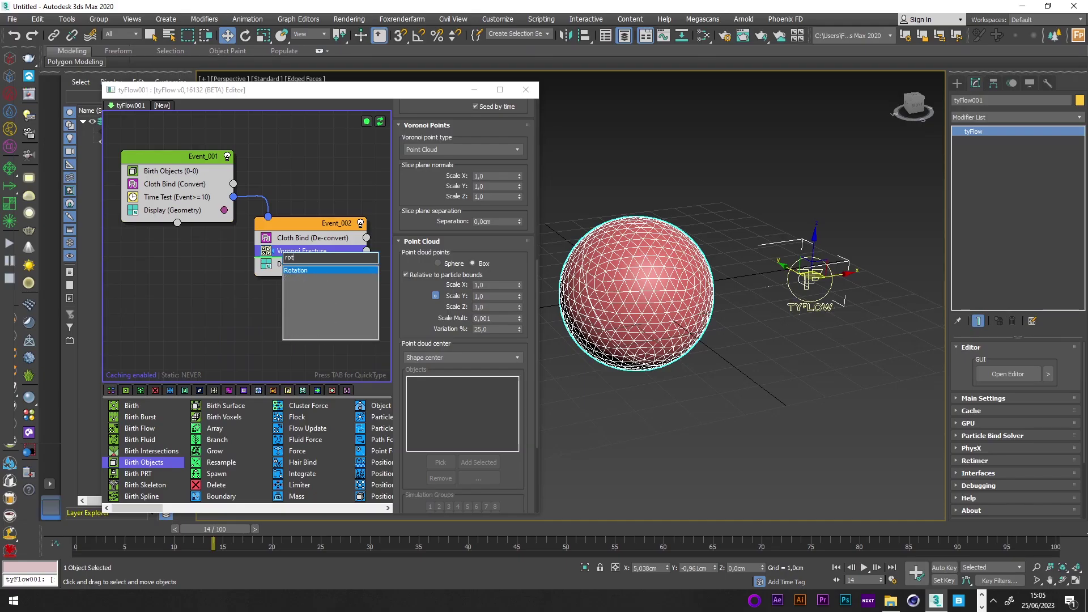
pyautogui.press('Return')
pyautogui.moveTo(290, 264); pyautogui.dragTo(278, 249)
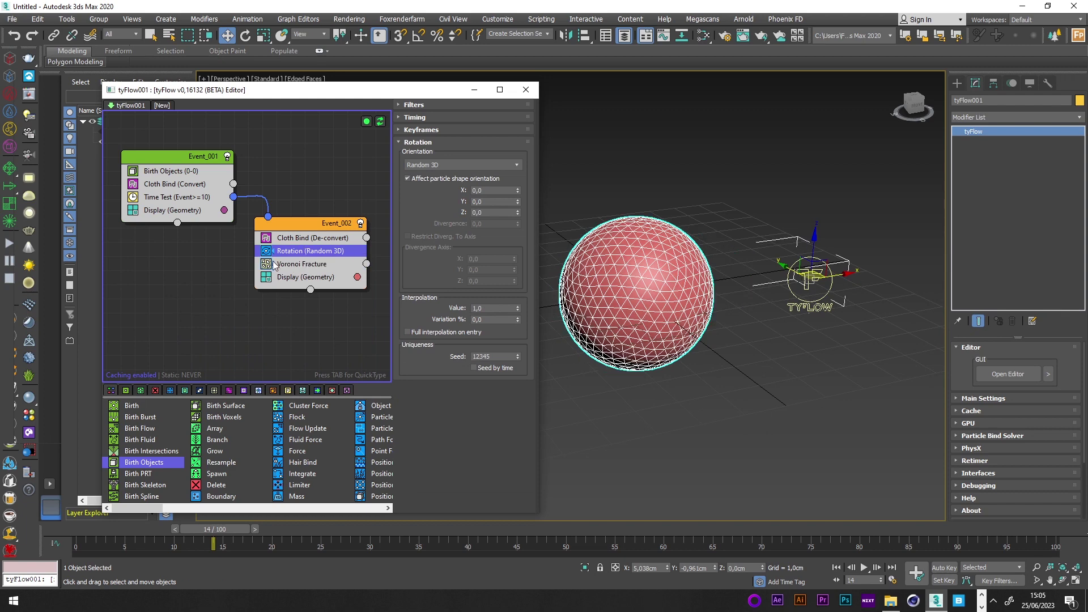
pyautogui.click(516, 355)
pyautogui.click(516, 355)
# - Change the Rotation operator's uniqueness seed to 12356 while checking the sphere's split direction
pyautogui.click(516, 355)
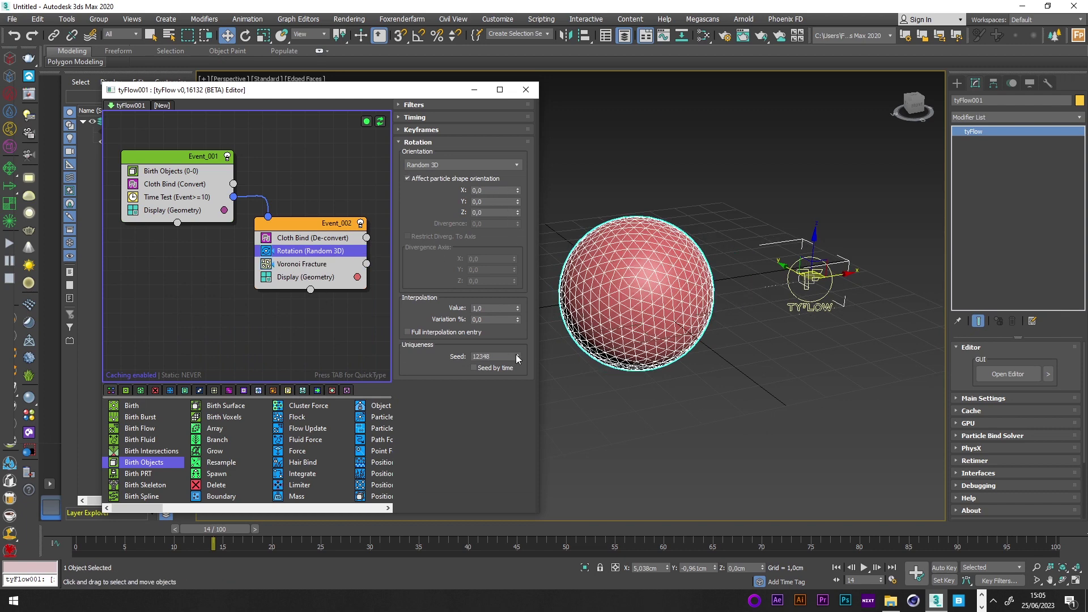
pyautogui.click(516, 354)
pyautogui.click(516, 355)
pyautogui.click(516, 355)
pyautogui.click(516, 354)
pyautogui.click(517, 354)
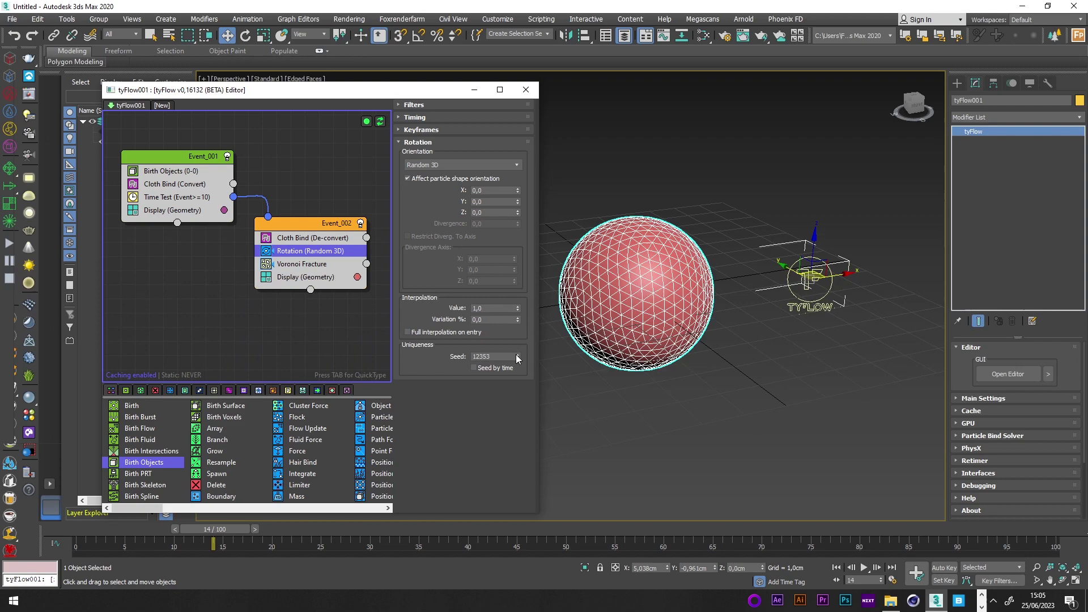
pyautogui.click(516, 354)
pyautogui.click(517, 354)
pyautogui.click(516, 354)
pyautogui.click(516, 355)
pyautogui.click(516, 355)
pyautogui.keyDown('alt'); pyautogui.moveTo(663, 345); pyautogui.dragTo(639, 261, button='middle'); pyautogui.keyUp('alt')
pyautogui.click(518, 359)
pyautogui.click(518, 358)
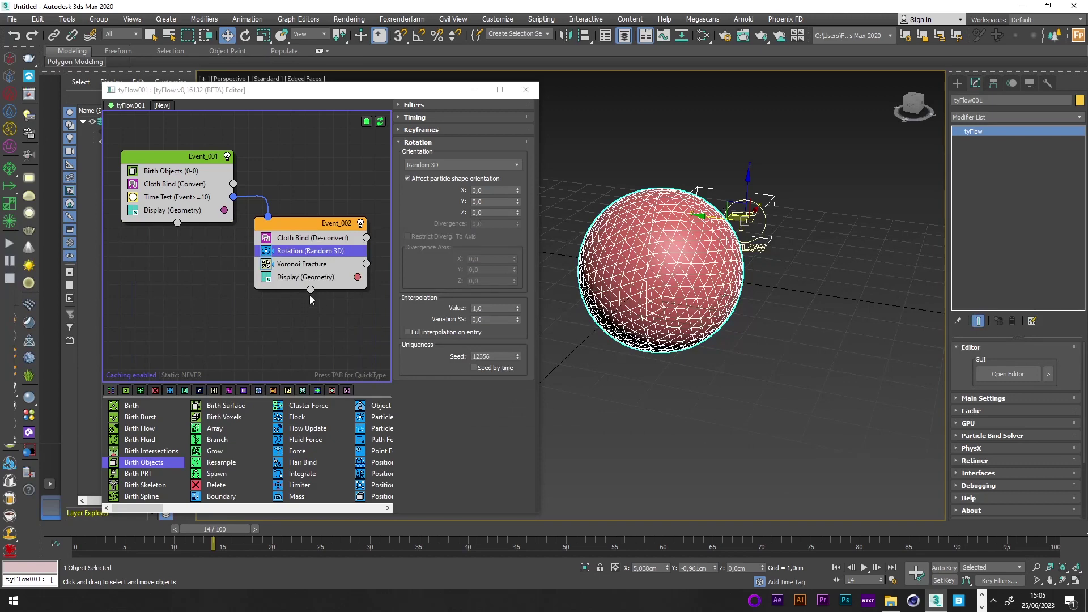
# - Add a Subdivide operator to Event_002 and place it directly below Voronoi Fracture
pyautogui.click(303, 265)
pyautogui.press('Tab')
pyautogui.write('sub')
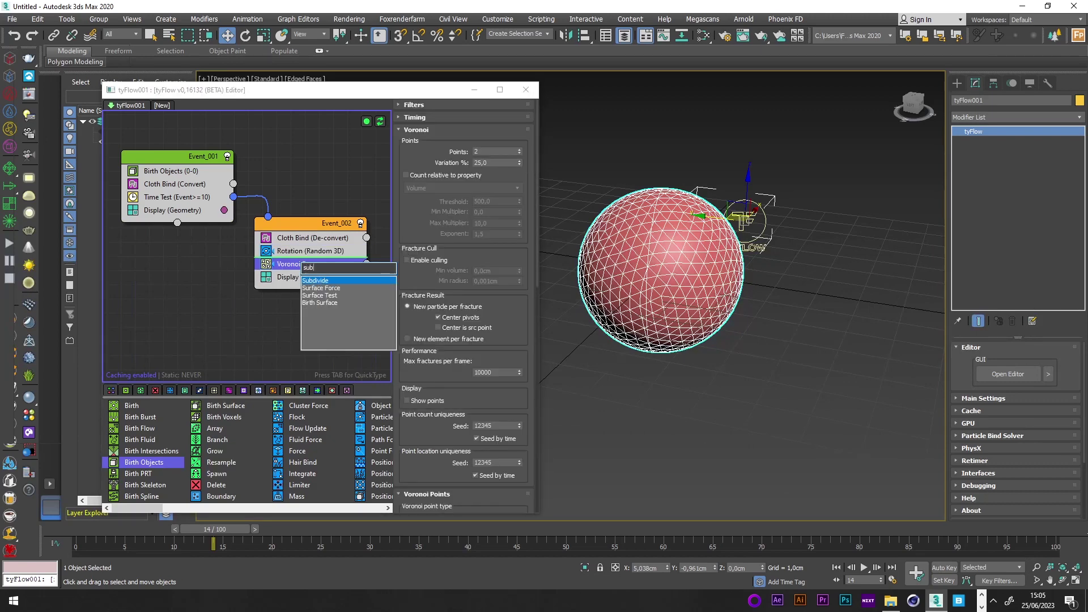
pyautogui.press('Return')
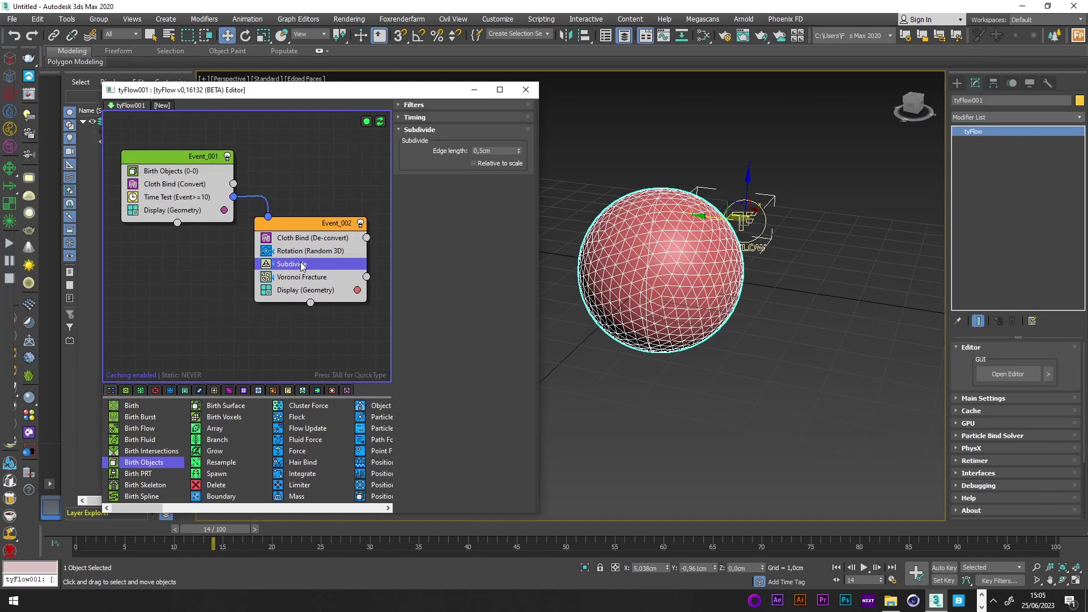
pyautogui.moveTo(303, 265); pyautogui.dragTo(316, 281)
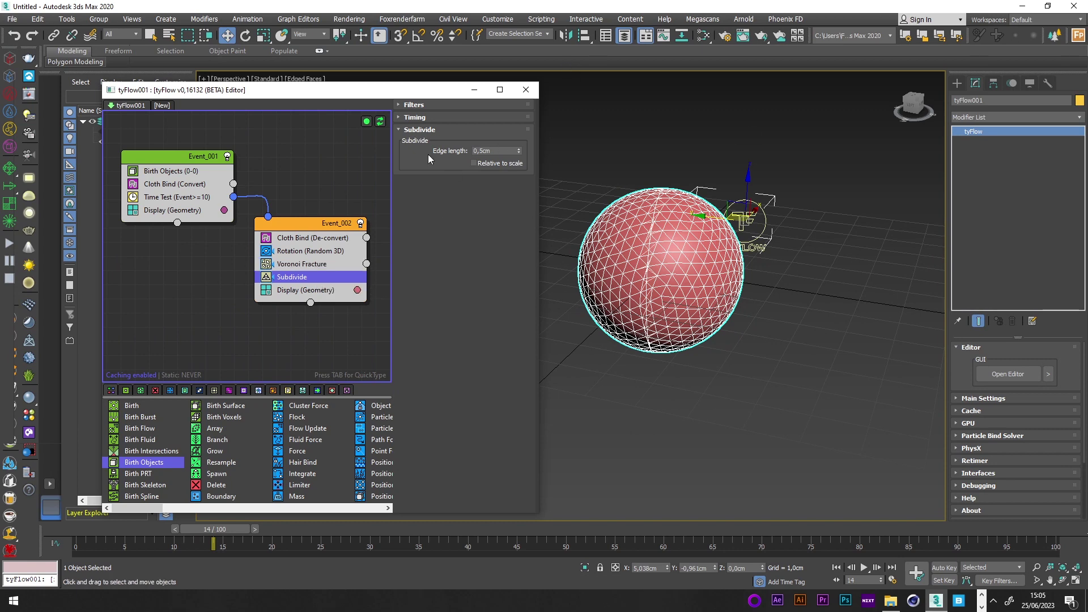
# - Make the Subdivide operator relative to scale and set its edge length to 0,2cm
pyautogui.click(474, 164)
pyautogui.click(506, 150)
pyautogui.press('Return')
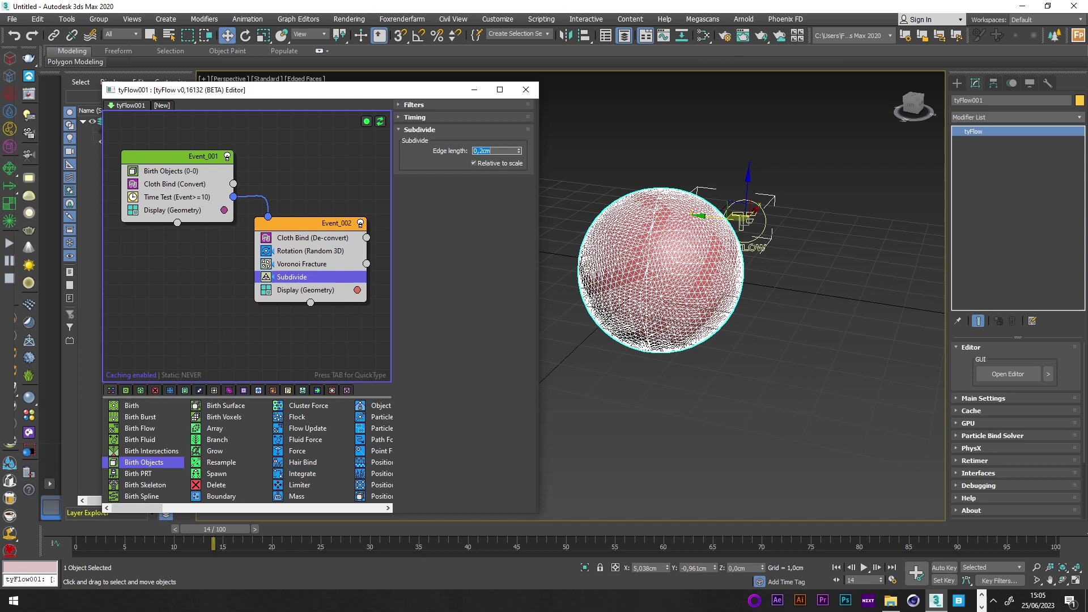
# - Add a Spawn operator below Subdivide in Event_002
pyautogui.moveTo(310, 273); pyautogui.dragTo(261, 277, button='middle')
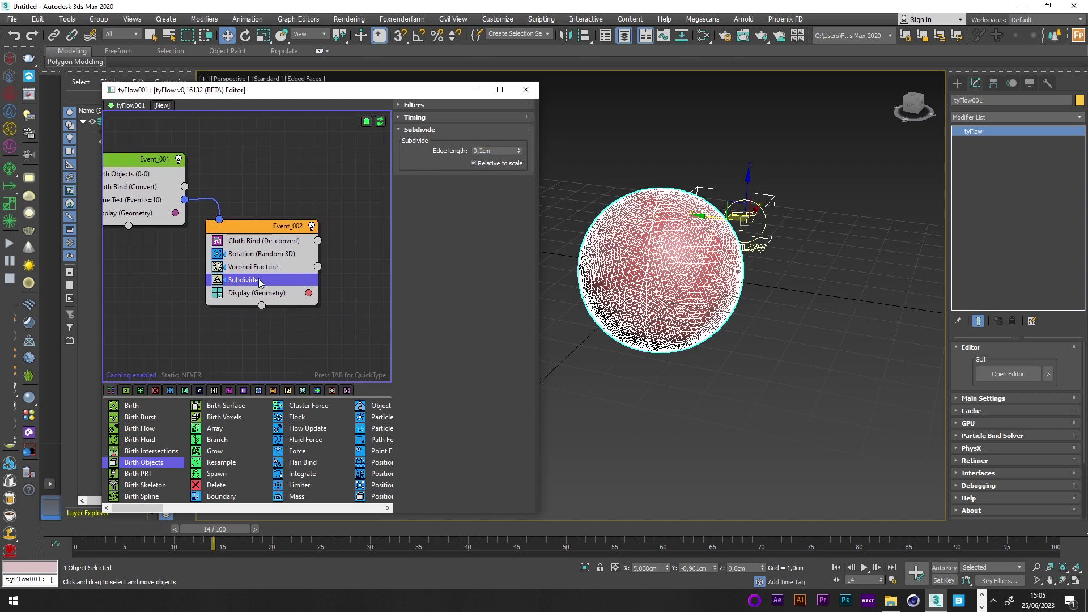
pyautogui.press('Tab')
pyautogui.write('spa')
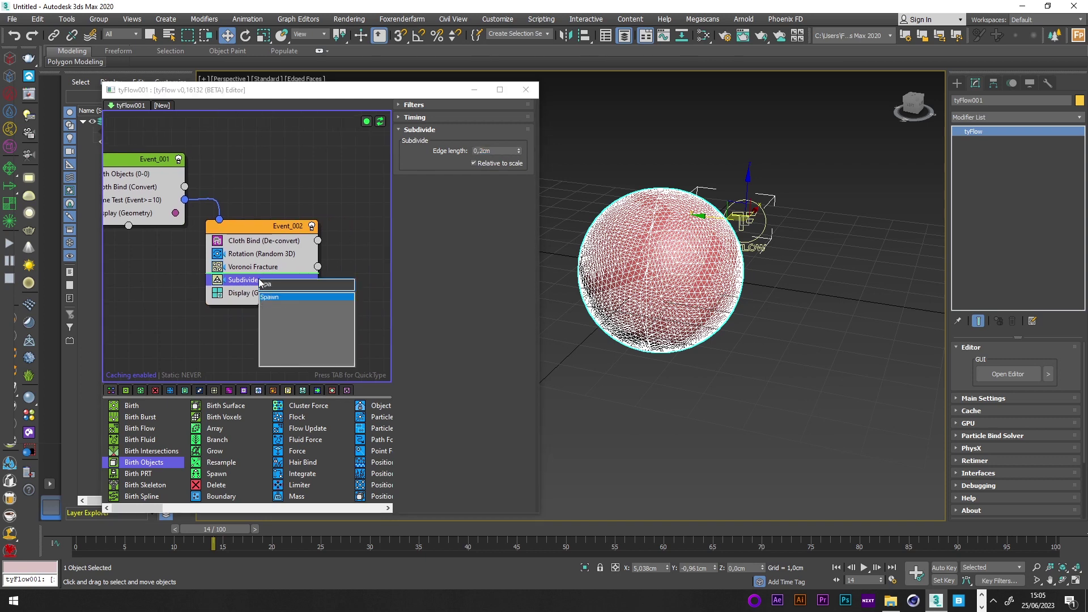
pyautogui.press('Return')
# - Create a new event with a Shape operator beside Event_002 and connect the Spawn output to it
pyautogui.moveTo(383, 246); pyautogui.dragTo(338, 243, button='middle')
pyautogui.press('Tab')
pyautogui.write('s')
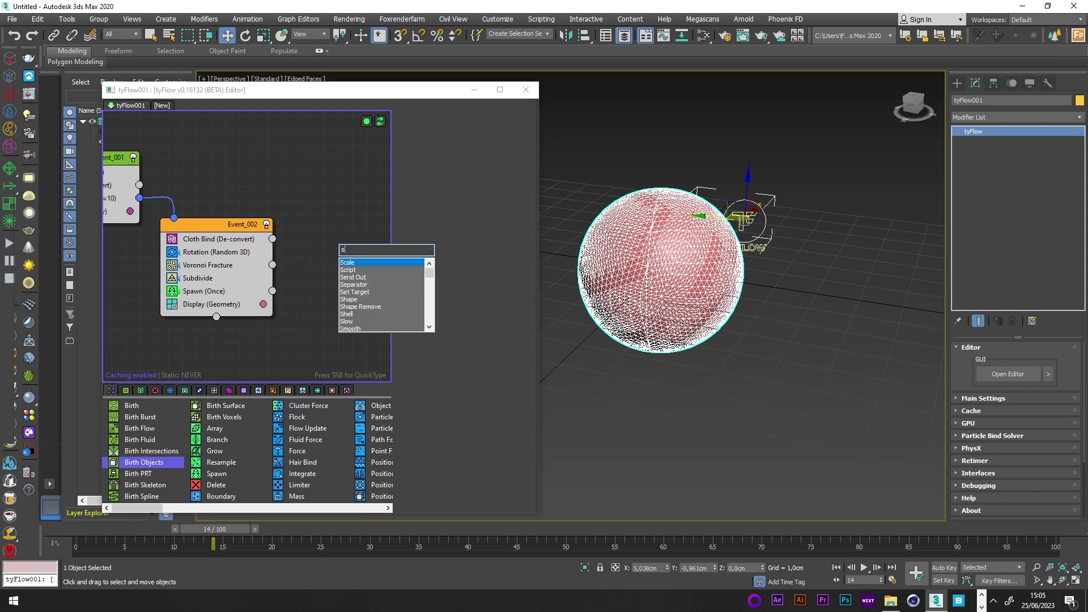
pyautogui.write('hap')
pyautogui.press('Return')
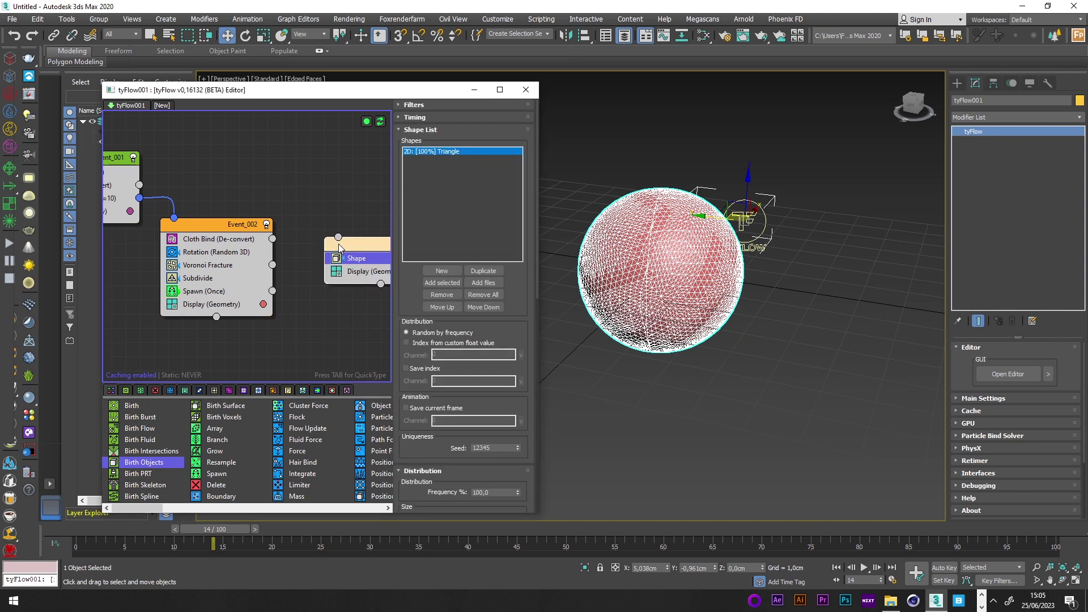
pyautogui.moveTo(272, 231); pyautogui.dragTo(259, 230, button='middle')
pyautogui.moveTo(259, 290); pyautogui.dragTo(325, 236)
pyautogui.moveTo(340, 274); pyautogui.dragTo(289, 281, button='middle')
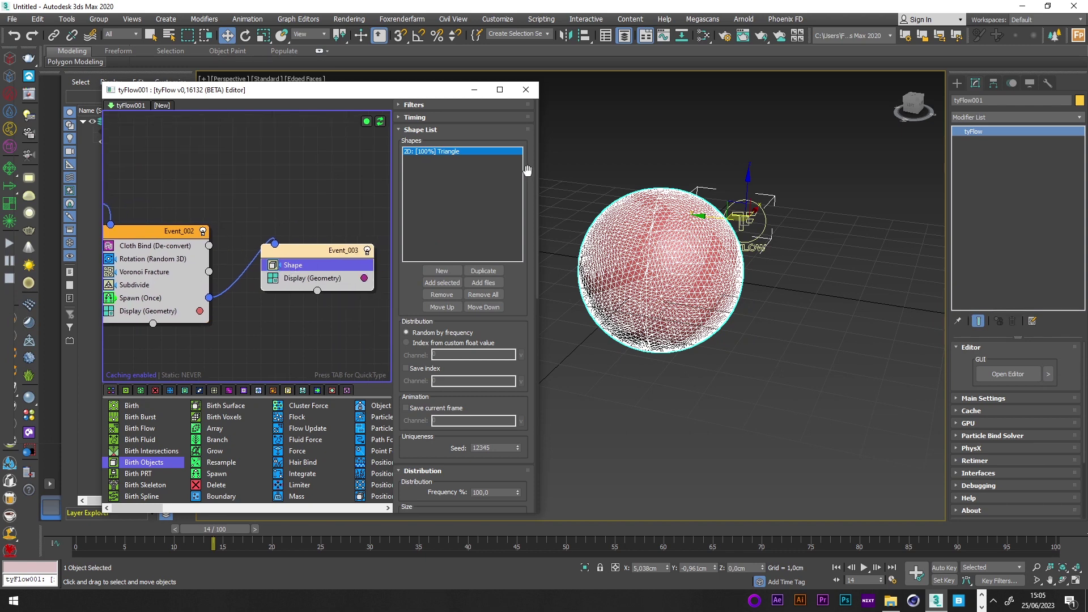
# - Replace the triangle in Event_003's Shape list with GeoSphere001, and enable its scale at 100% with 0 variation
pyautogui.moveTo(421, 94); pyautogui.dragTo(444, 194)
pyautogui.click(470, 367)
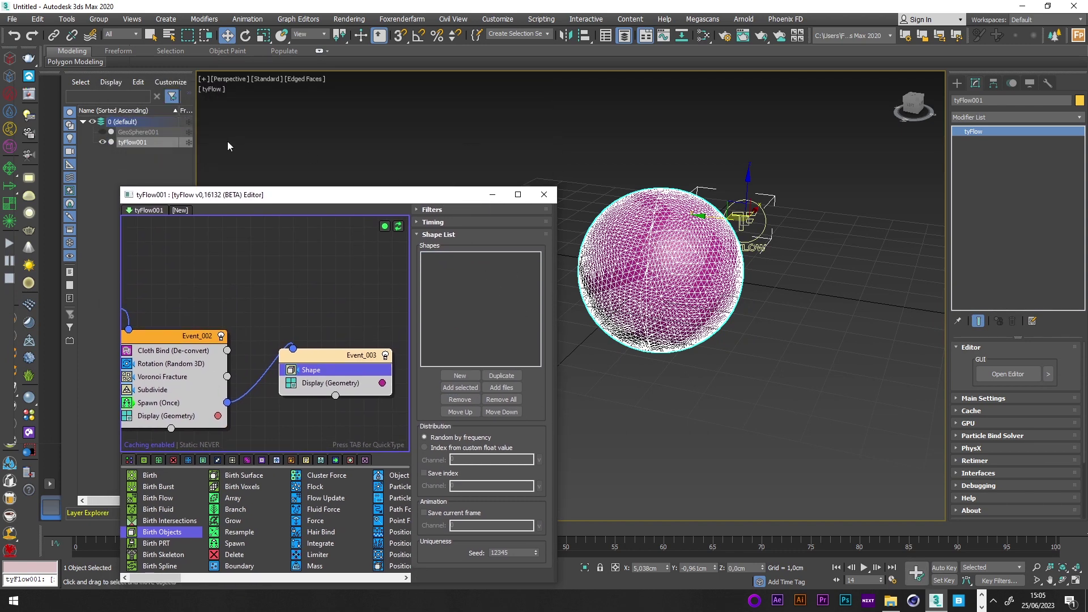
pyautogui.click(149, 135)
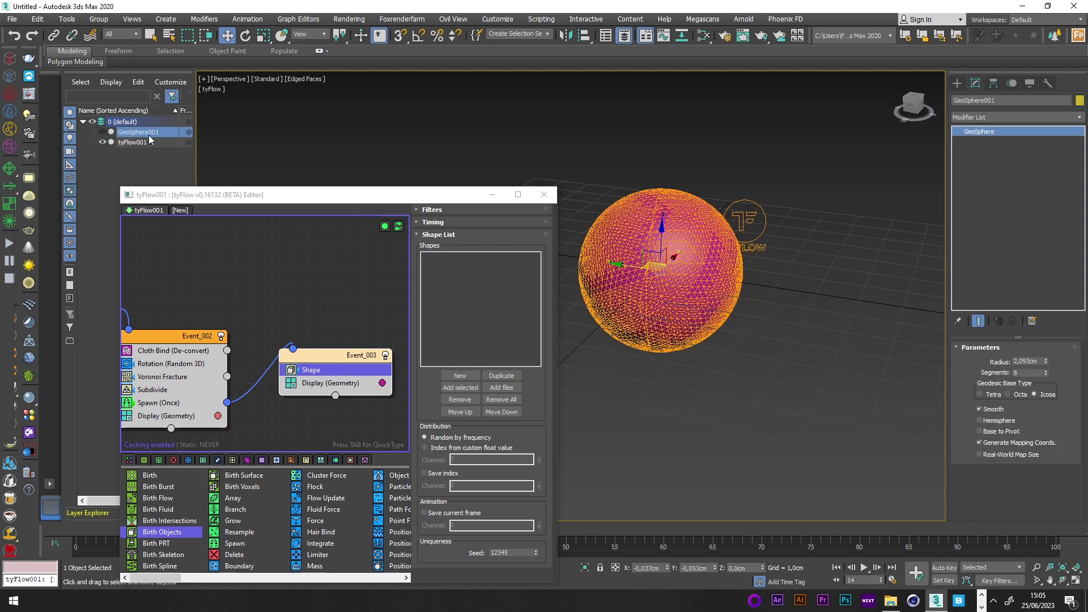
pyautogui.click(446, 390)
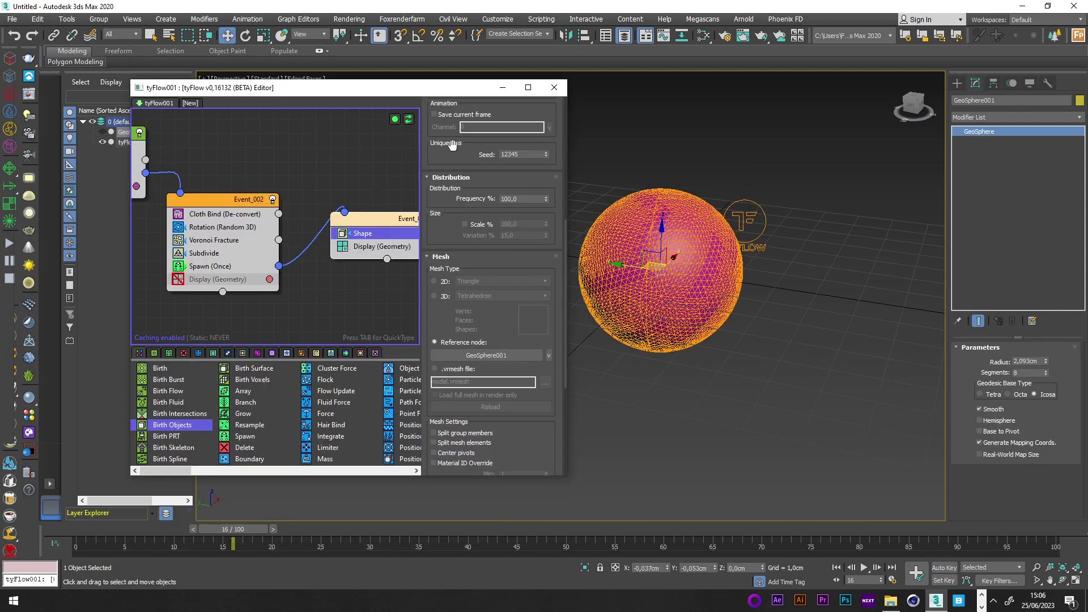
pyautogui.click(469, 226)
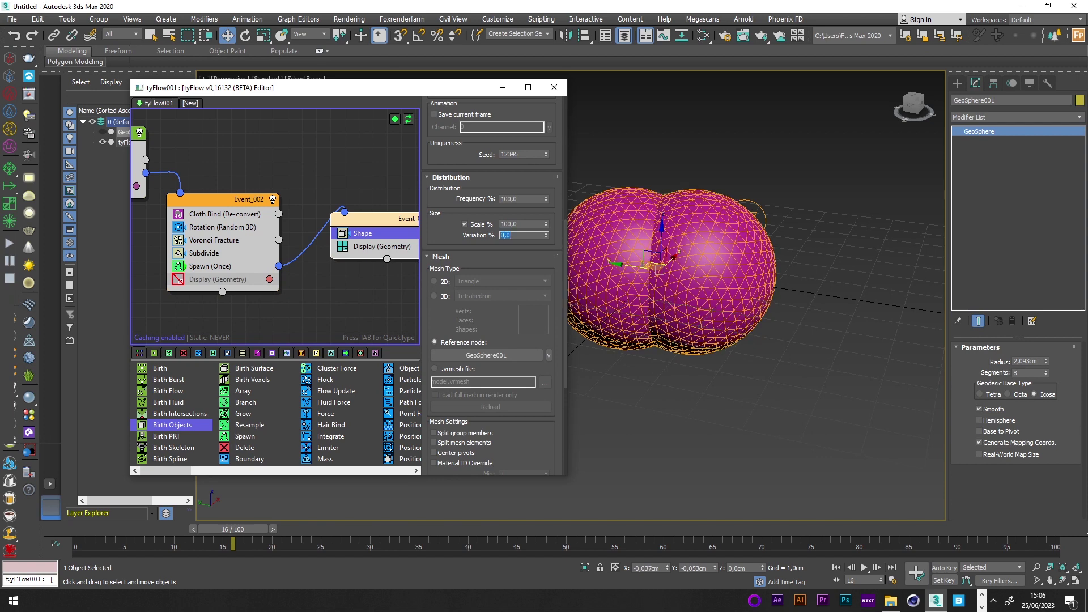
pyautogui.moveTo(656, 271); pyautogui.dragTo(724, 347, button='middle')
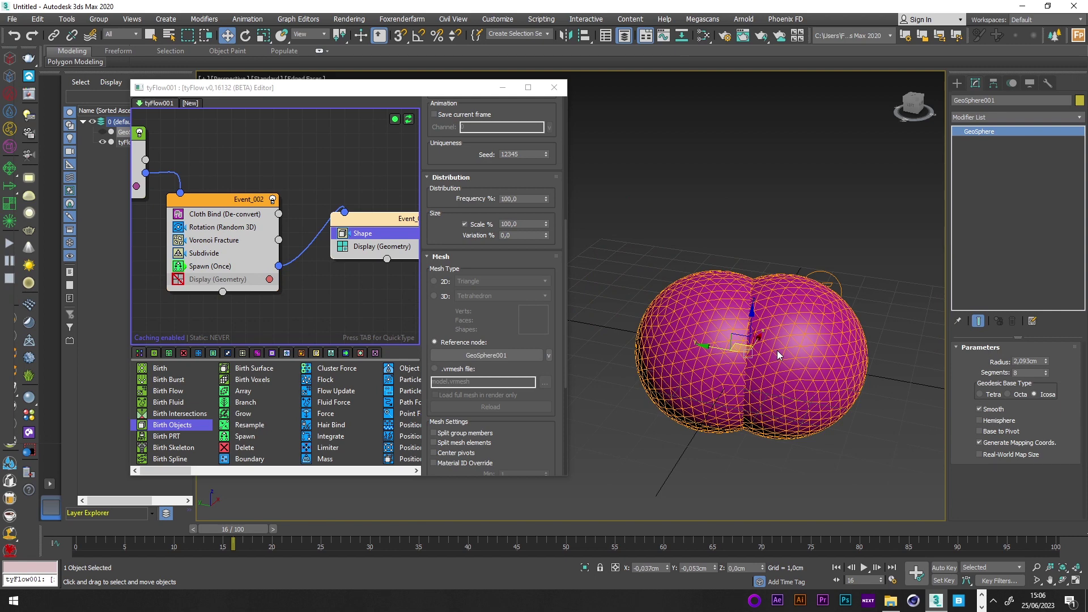
# - Add a Set Target operator below Shape in Event_003, targeting Parent with the channel named "orginal shape"
pyautogui.moveTo(366, 249); pyautogui.dragTo(352, 247, button='middle')
pyautogui.press('Tab')
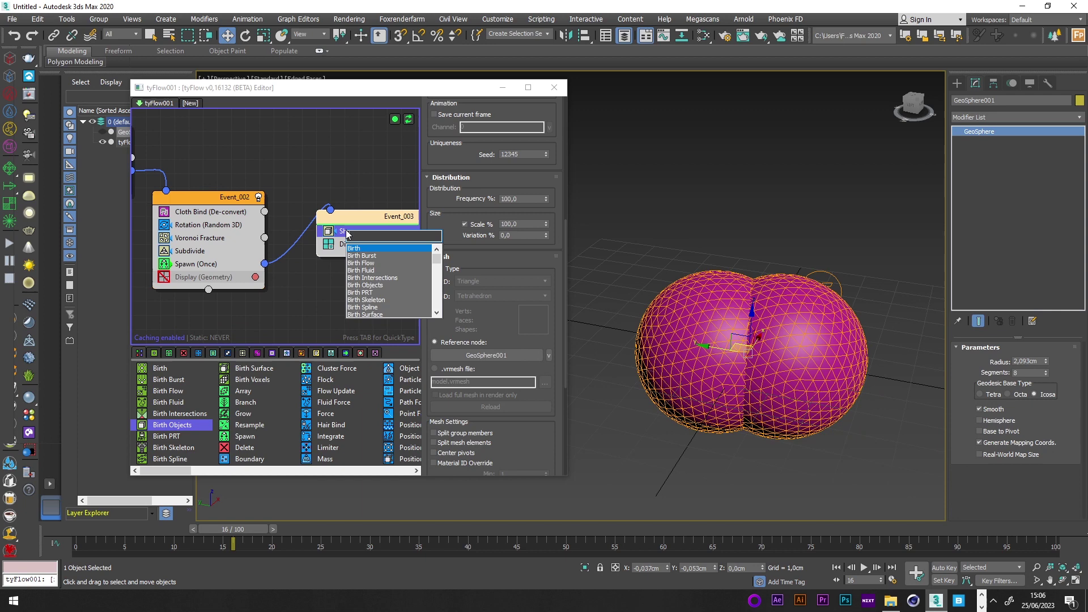
pyautogui.write('set')
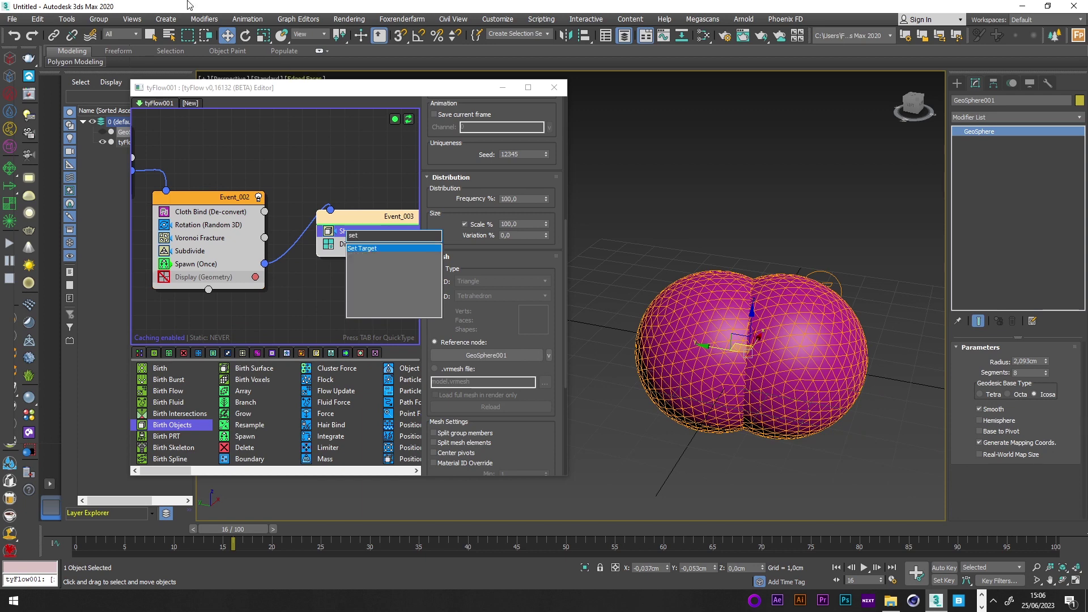
pyautogui.click(363, 248)
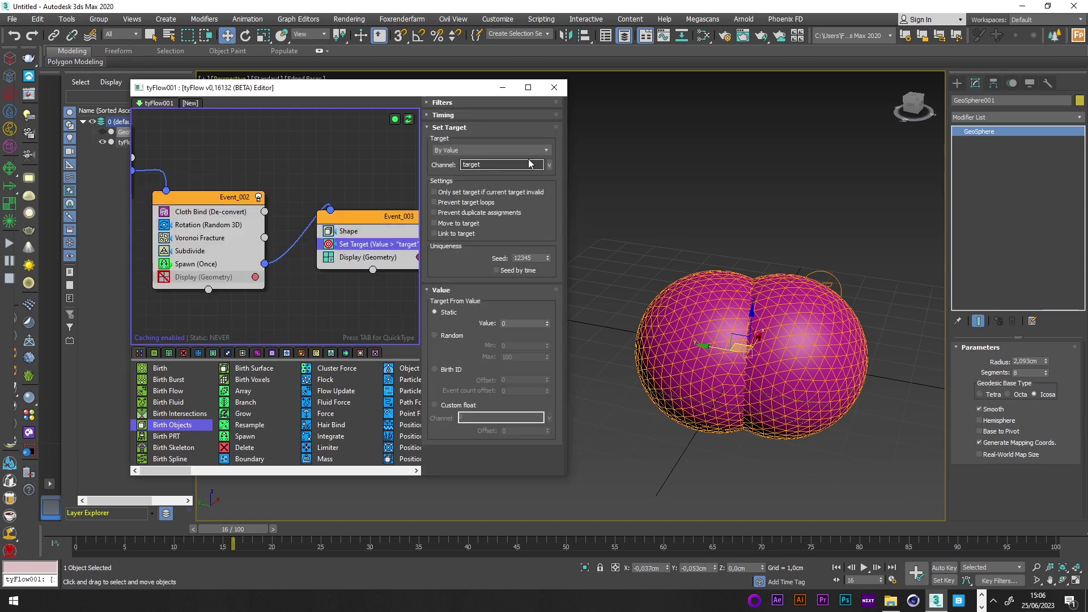
pyautogui.click(492, 151)
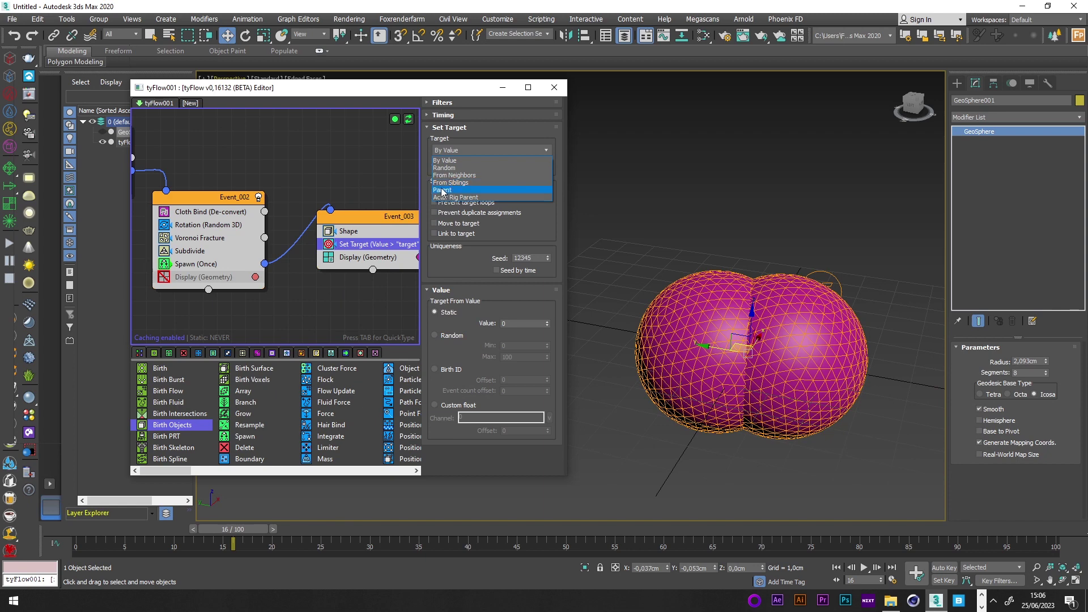
pyautogui.click(443, 190)
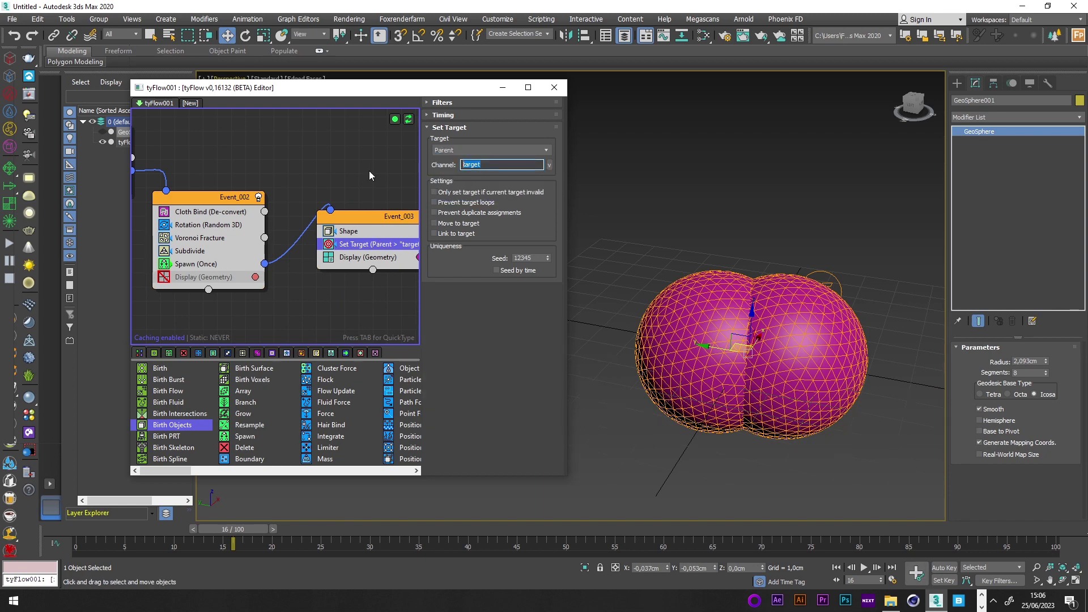
pyautogui.write('orginal shap')
pyautogui.press('Return')
# - Add a Cloth Bind operator below Set Target in Event_003
pyautogui.moveTo(327, 278); pyautogui.dragTo(271, 259, button='middle')
pyautogui.press('Tab')
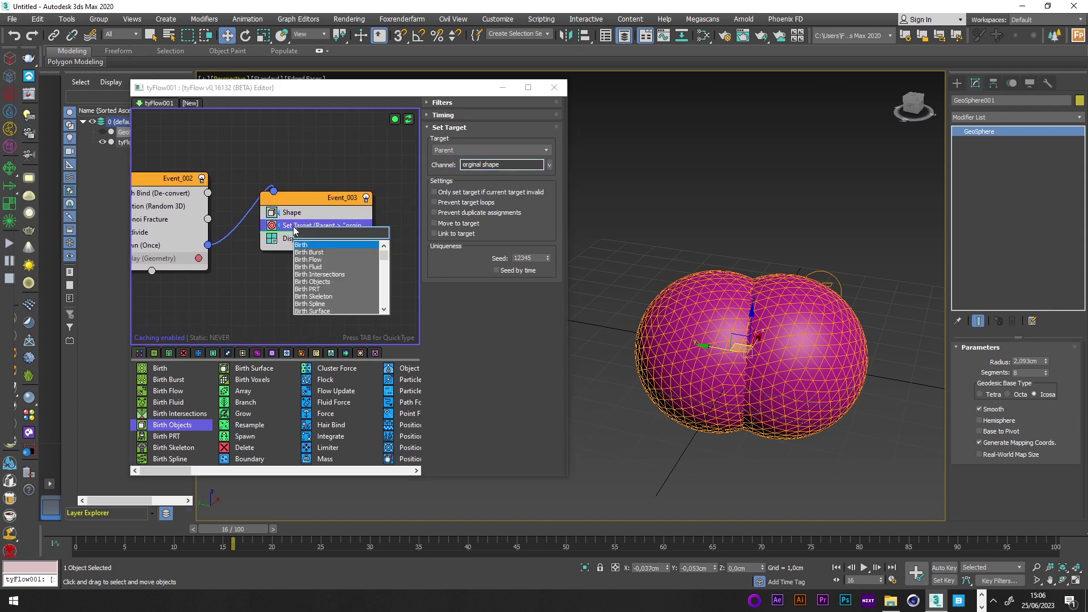
pyautogui.write('clot')
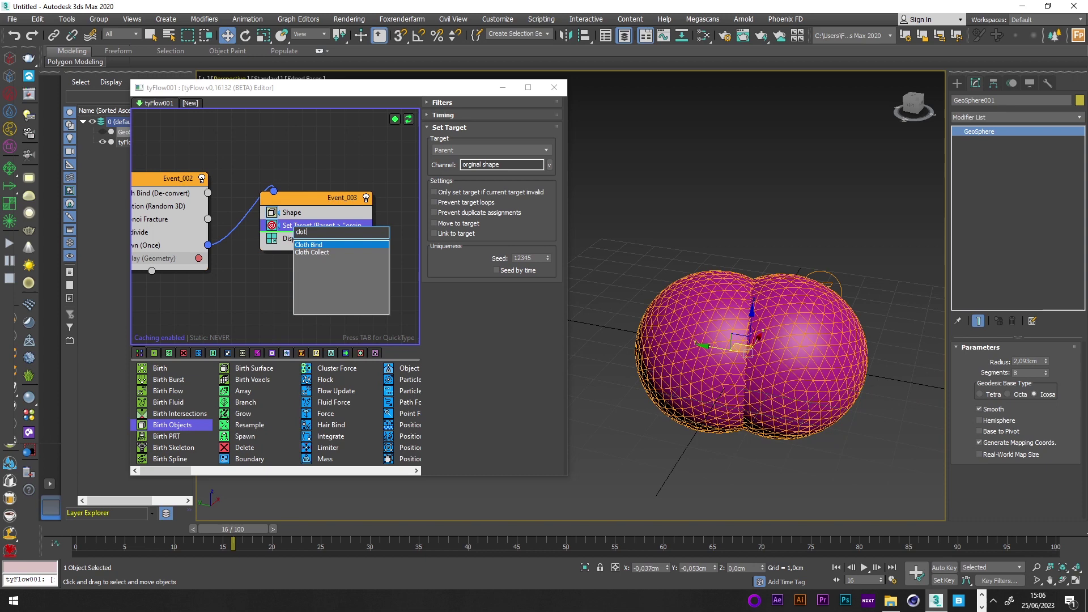
pyautogui.click(312, 245)
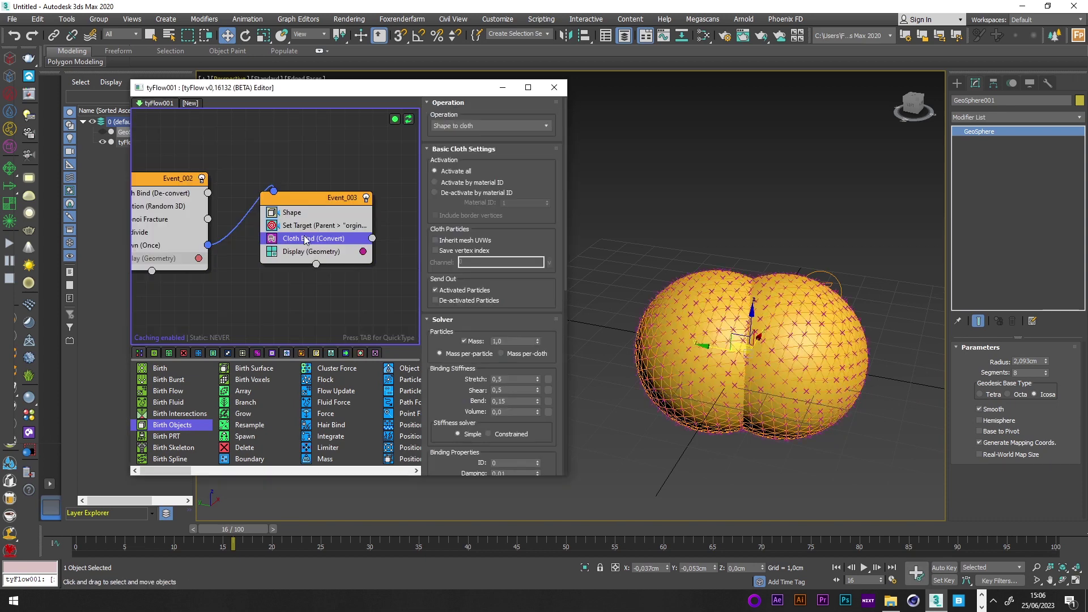
# - Add a Move to Target operator below Cloth Bind, using the closest point on the target shape mesh and the "orginal shape" channel
pyautogui.press('Tab')
pyautogui.write('m')
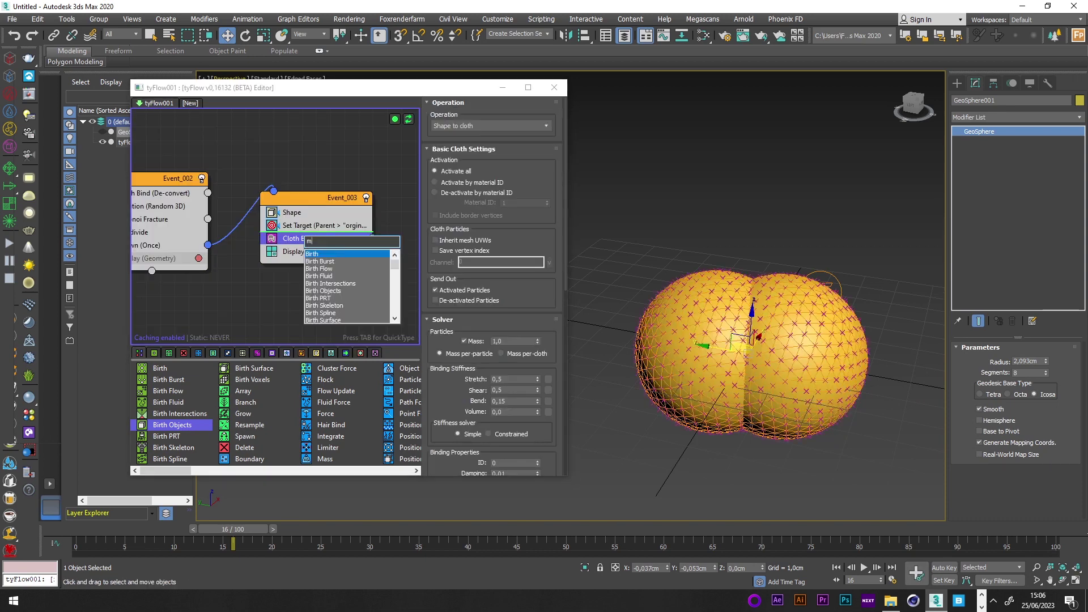
pyautogui.write('ov')
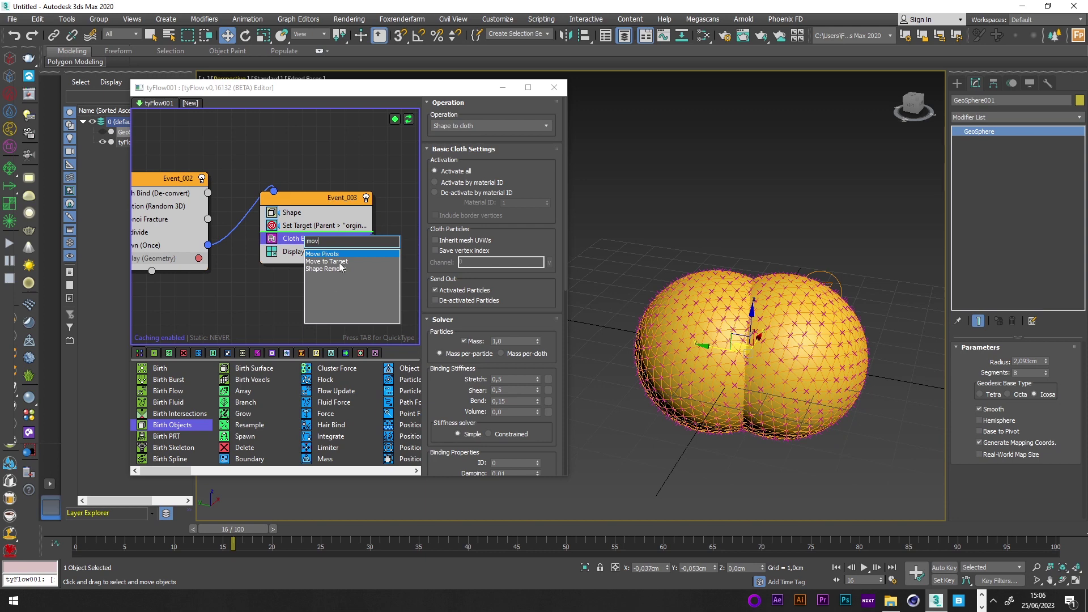
pyautogui.click(339, 261)
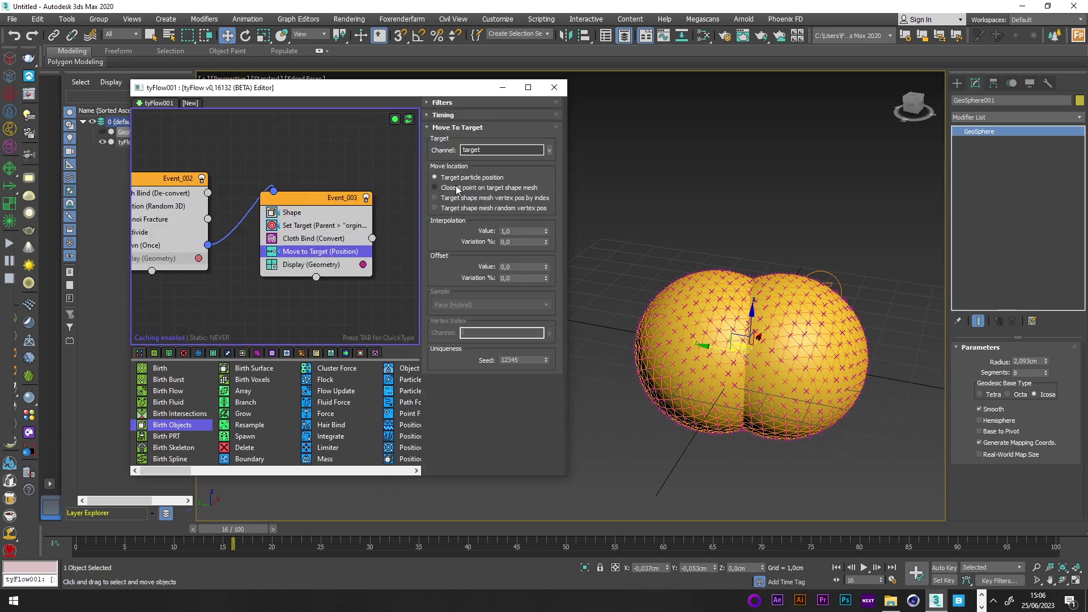
pyautogui.click(520, 192)
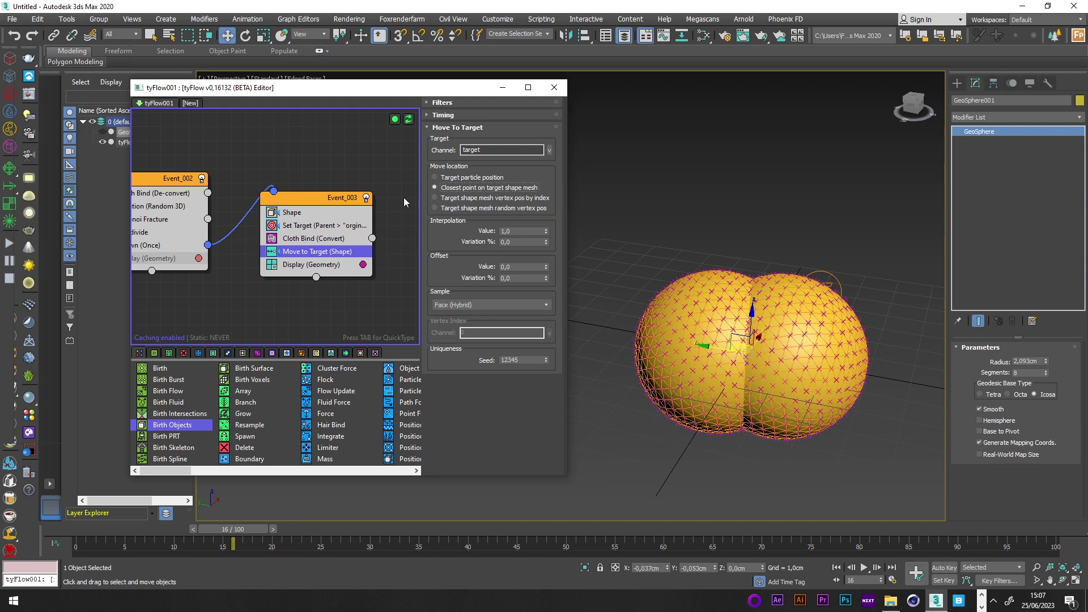
pyautogui.click(549, 150)
pyautogui.click(613, 174)
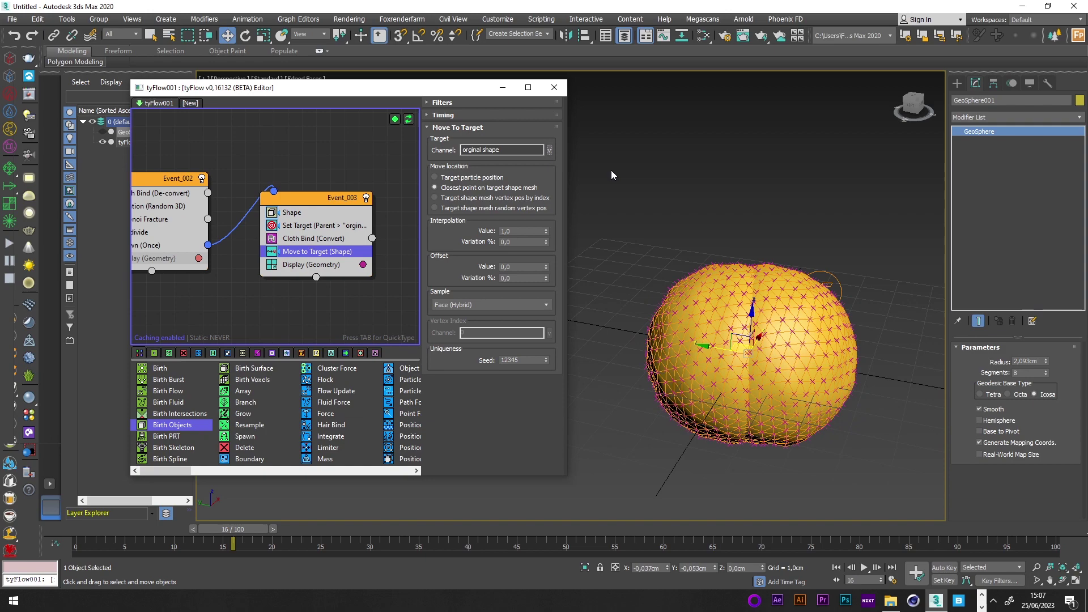
# - Move the timeline to frame 22 and add a Particle Switch that de-activates bindings between Cloth Bind and Move to Target
pyautogui.moveTo(153, 527); pyautogui.dragTo(297, 528)
pyautogui.press('w')
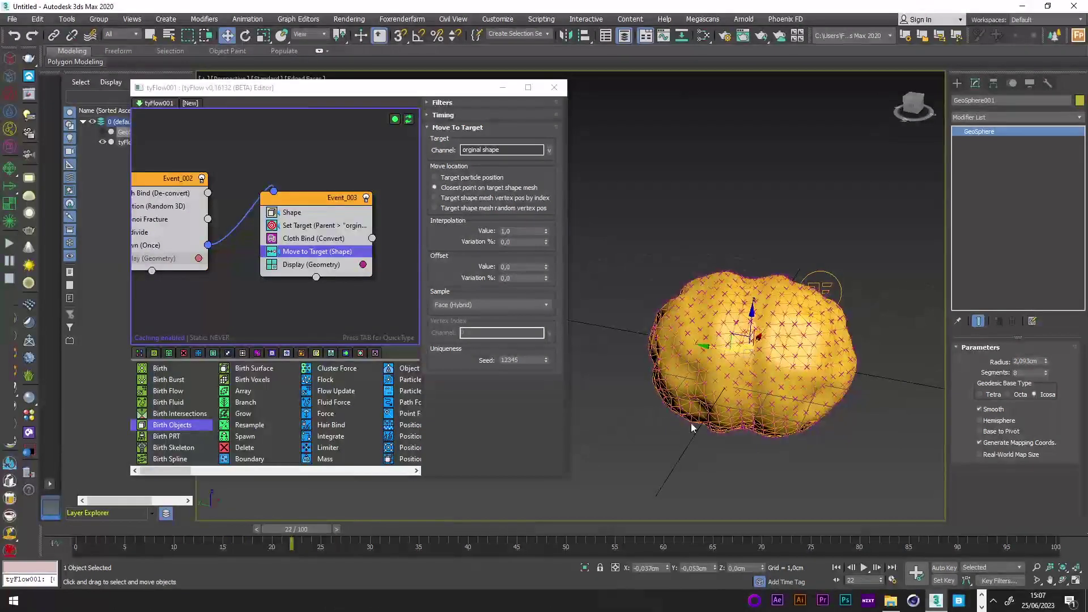
pyautogui.click(322, 239)
pyautogui.press('Tab')
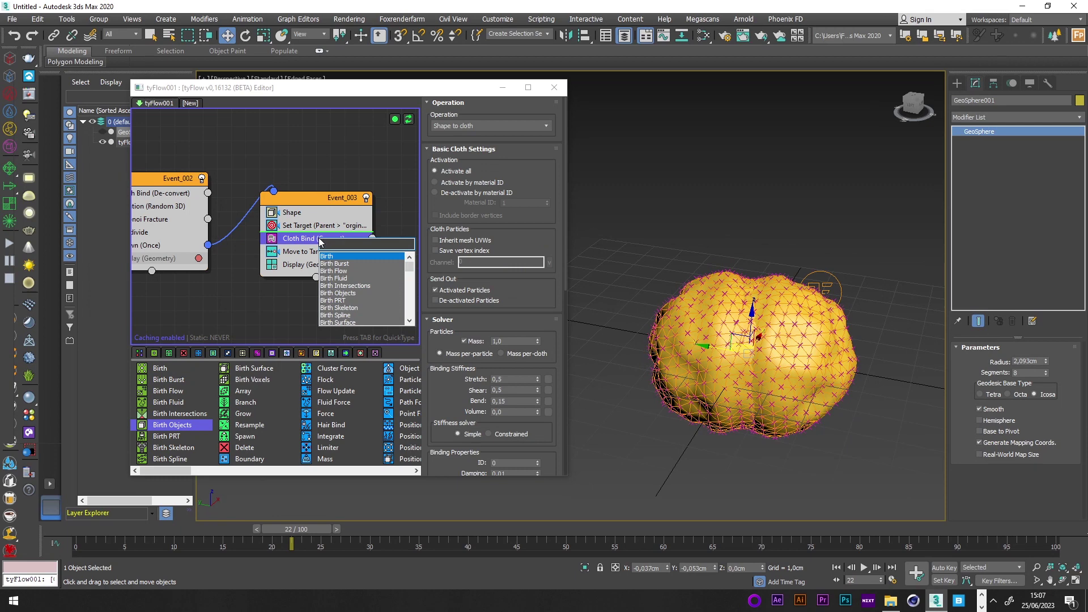
pyautogui.write('par')
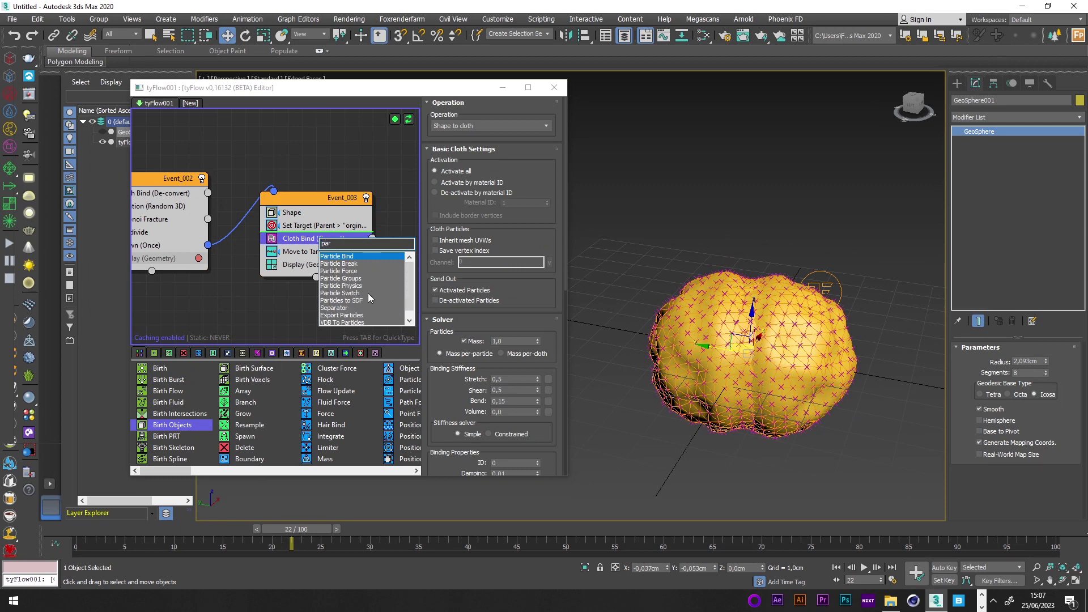
pyautogui.click(354, 294)
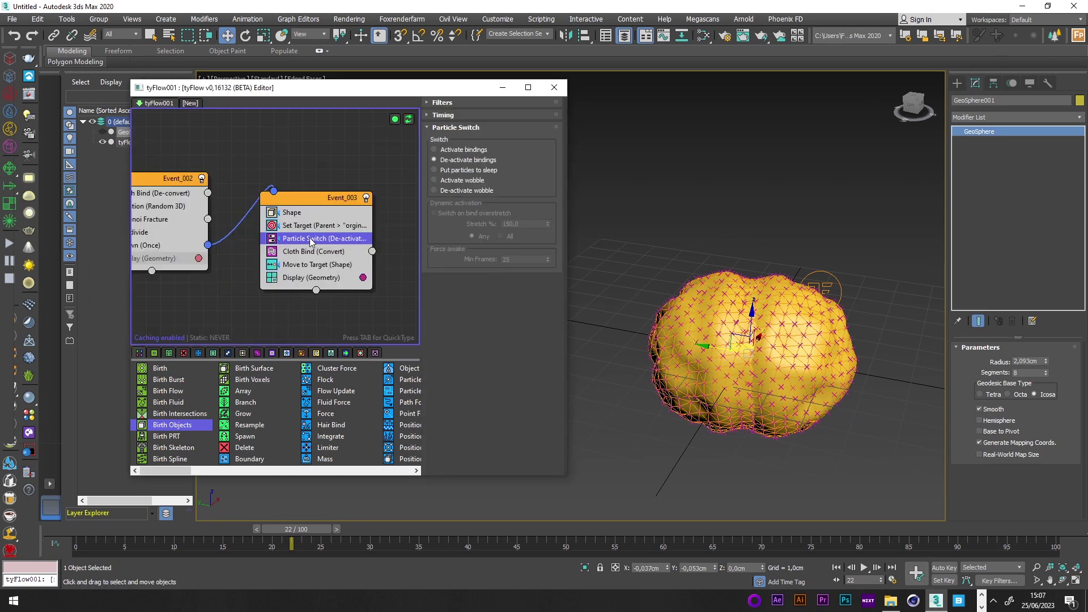
pyautogui.moveTo(311, 242); pyautogui.dragTo(304, 261)
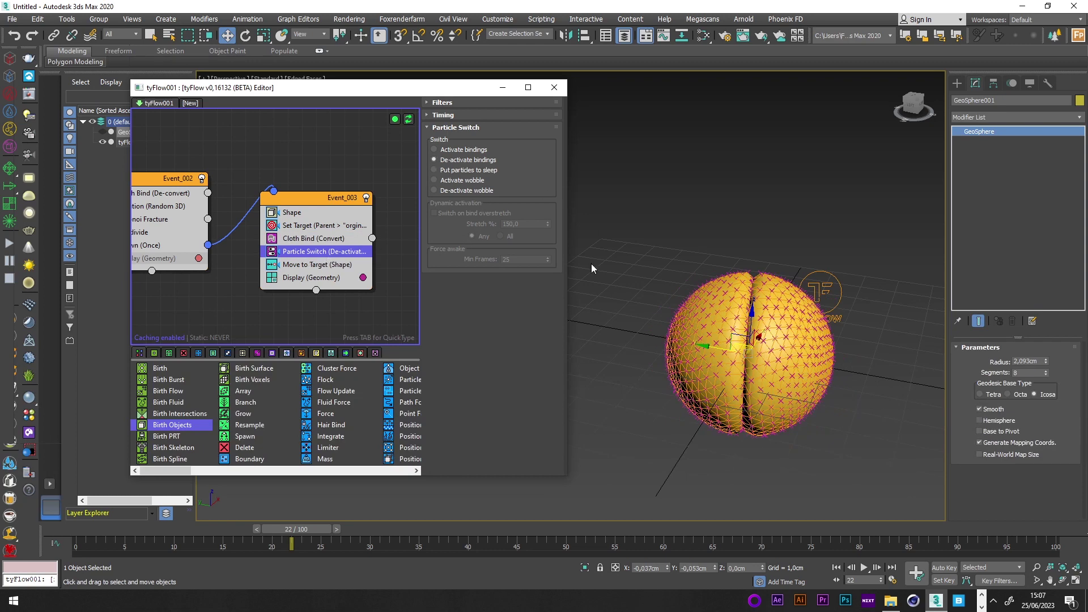
# - Move the timeline to frame 28 and add a Send Out operator below Move to Target in Event_003
pyautogui.moveTo(121, 527); pyautogui.dragTo(351, 527)
pyautogui.click(304, 268)
pyautogui.moveTo(304, 268); pyautogui.dragTo(230, 271, button='middle')
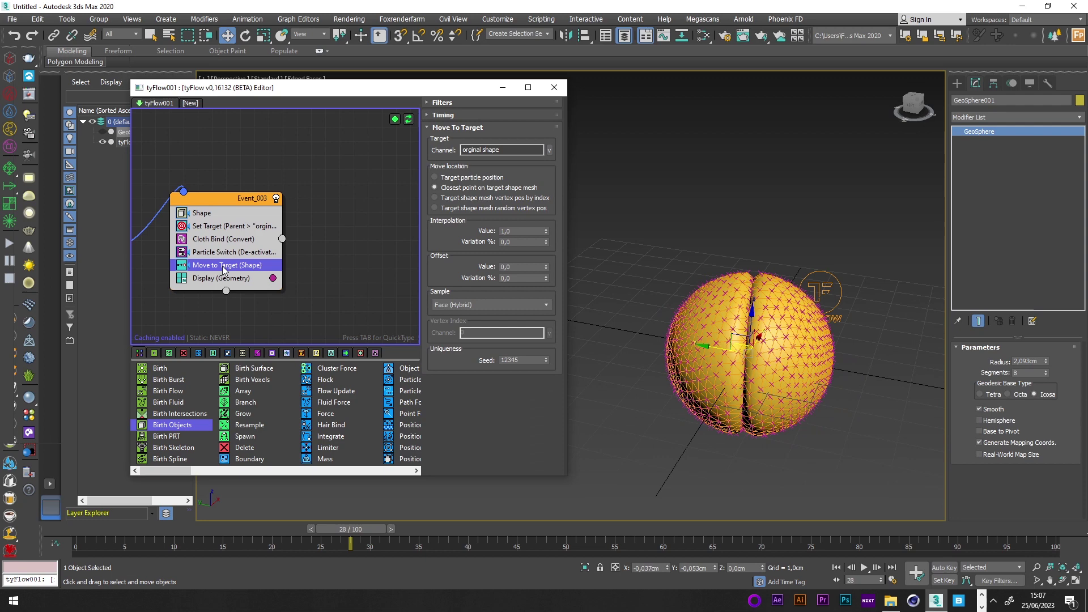
pyautogui.press('Tab')
pyautogui.write('send')
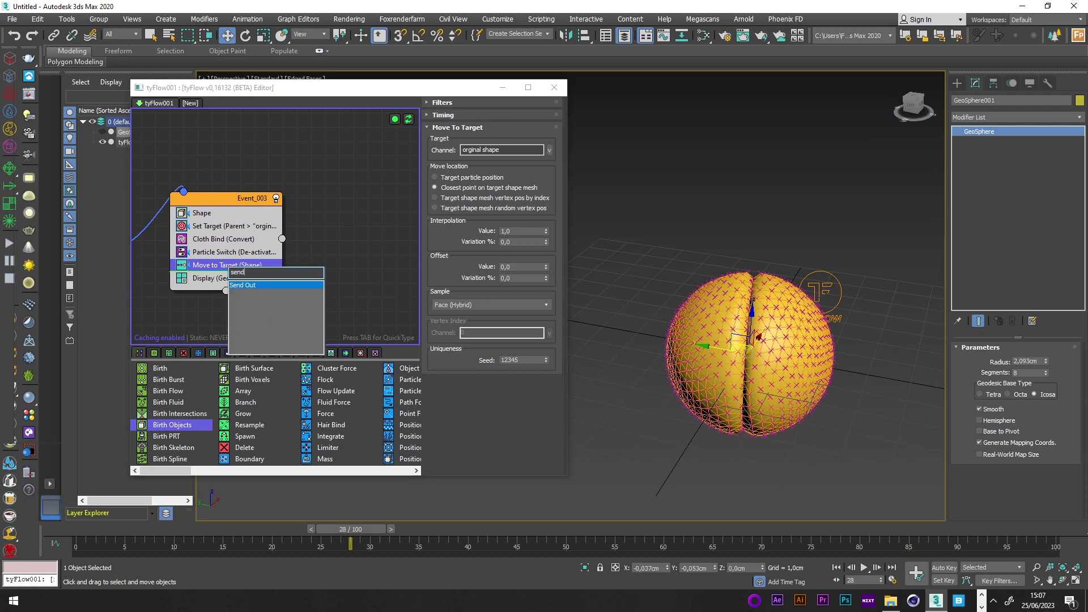
pyautogui.click(253, 288)
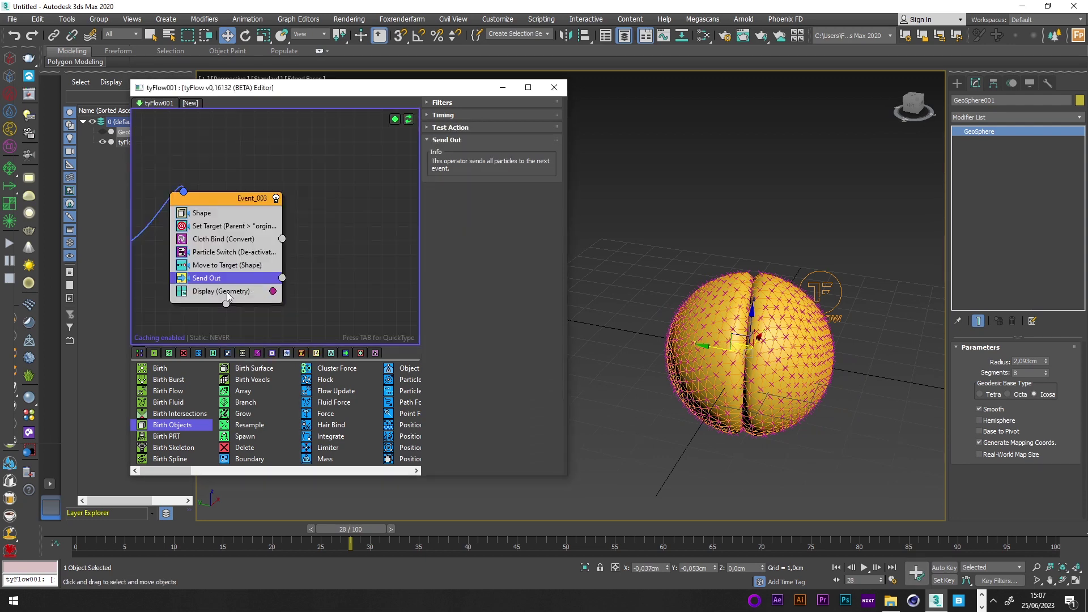
# - Copy the Particle Switch into a new event, set it to activate bindings, and connect Send Out to that event
pyautogui.click(227, 255)
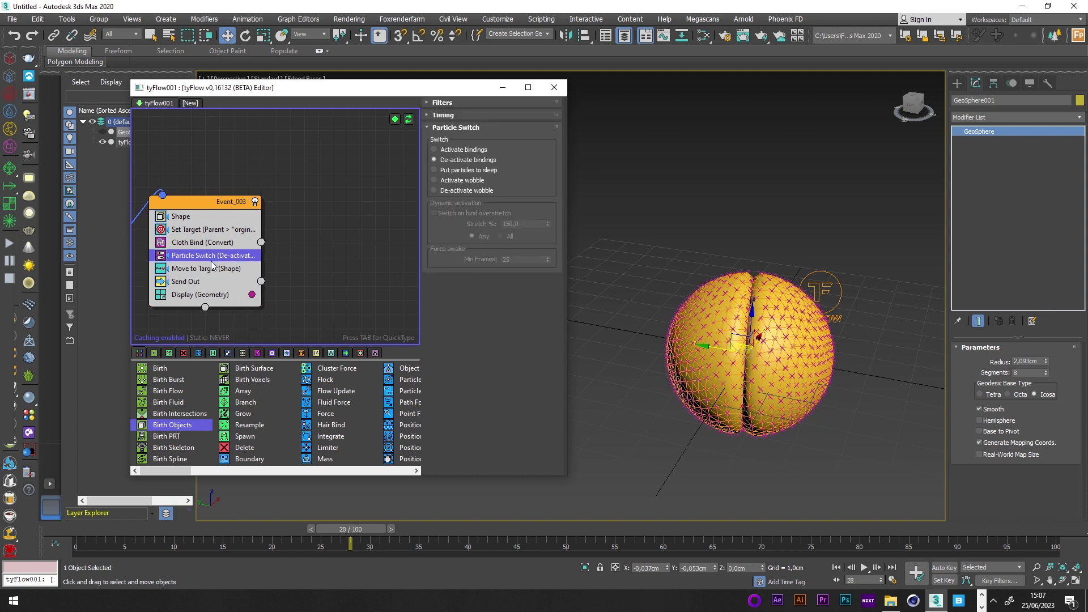
pyautogui.moveTo(213, 259); pyautogui.dragTo(356, 306)
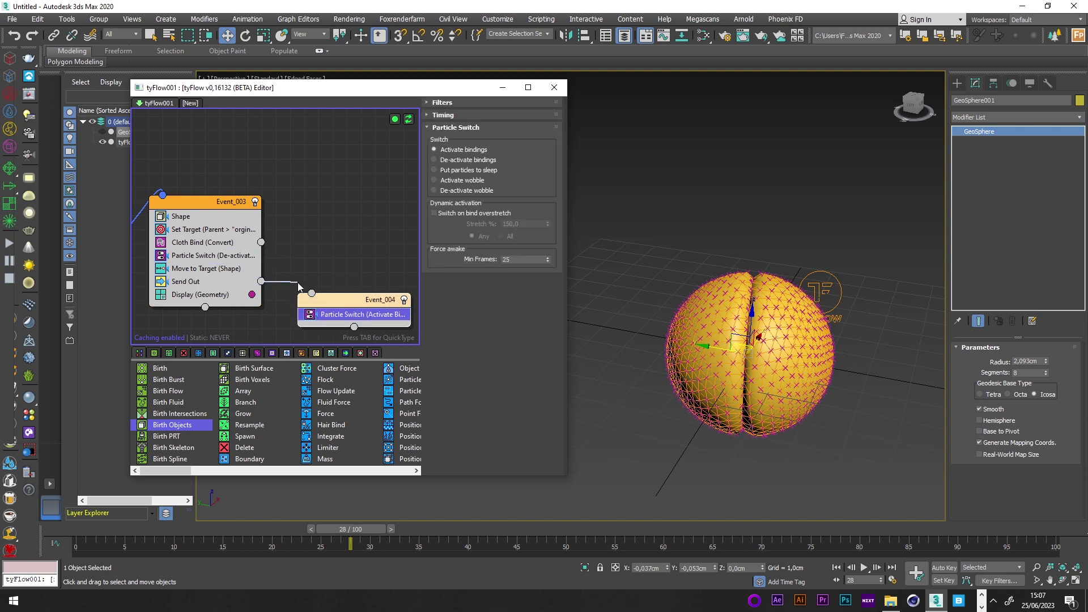
pyautogui.moveTo(299, 287); pyautogui.dragTo(311, 292)
pyautogui.moveTo(148, 529); pyautogui.dragTo(244, 534)
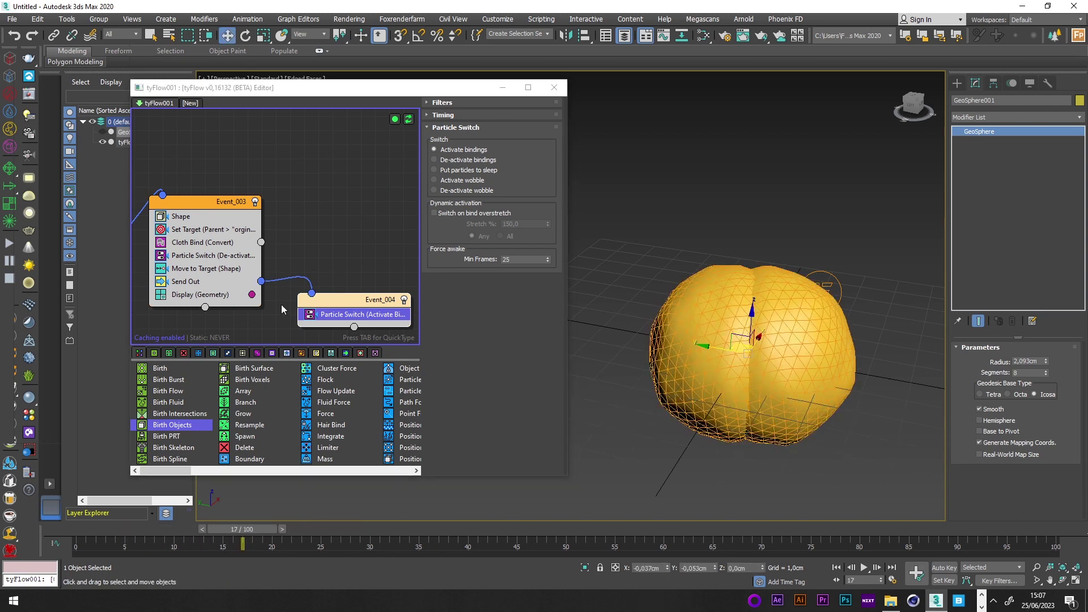
# - Add a Modify Bindings operator below Send Out in Event_003
pyautogui.click(205, 283)
pyautogui.press('Tab')
pyautogui.write('mod')
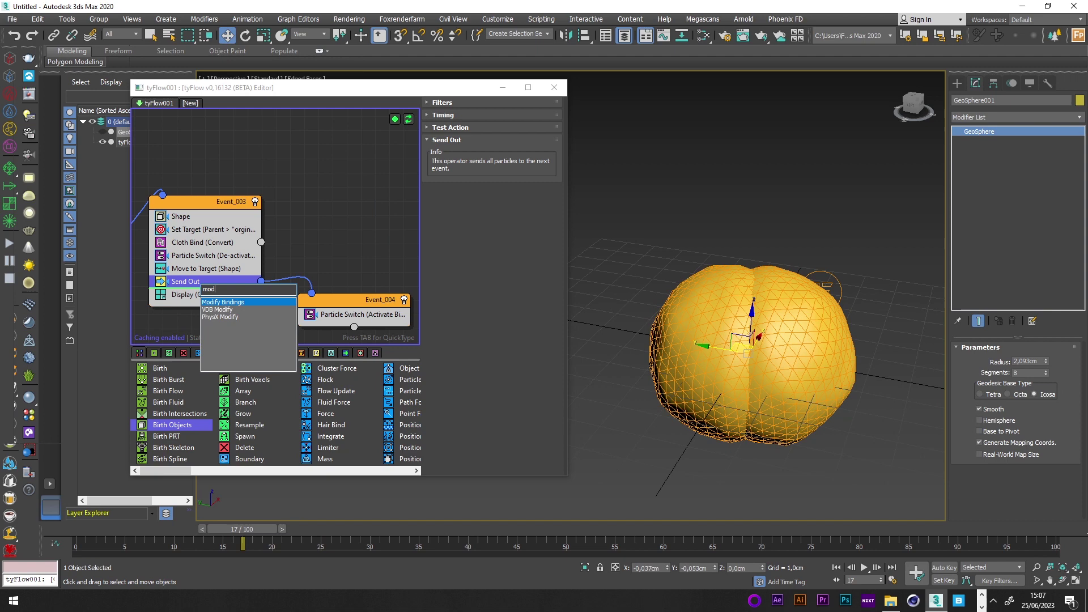
pyautogui.click(214, 302)
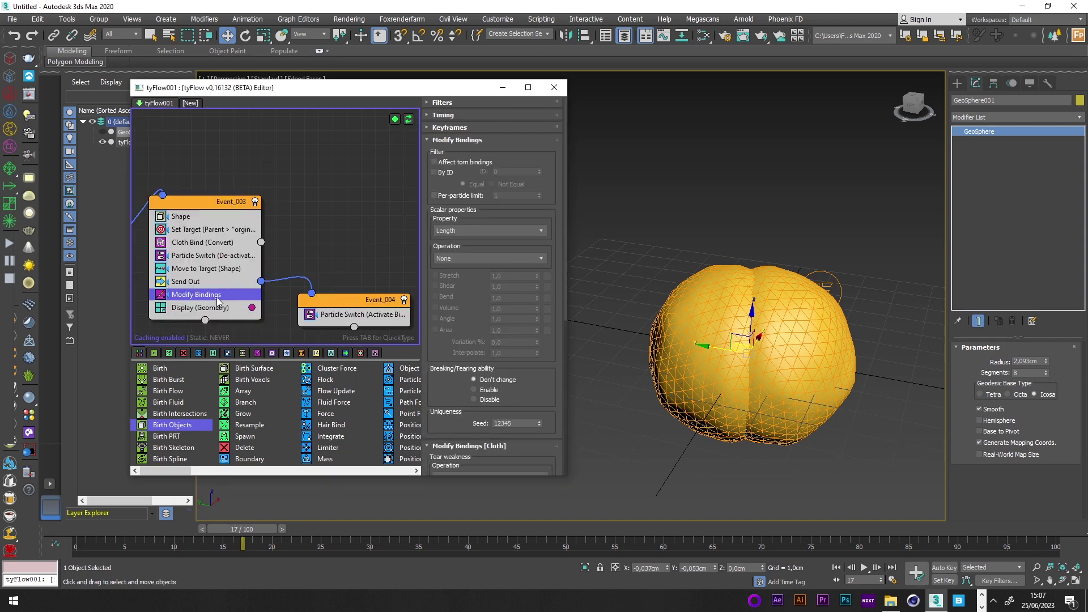
# - Set Modify Bindings' length operation to Set to Current for stretch, shear and bend, and place the operator above Send Out
pyautogui.click(501, 219)
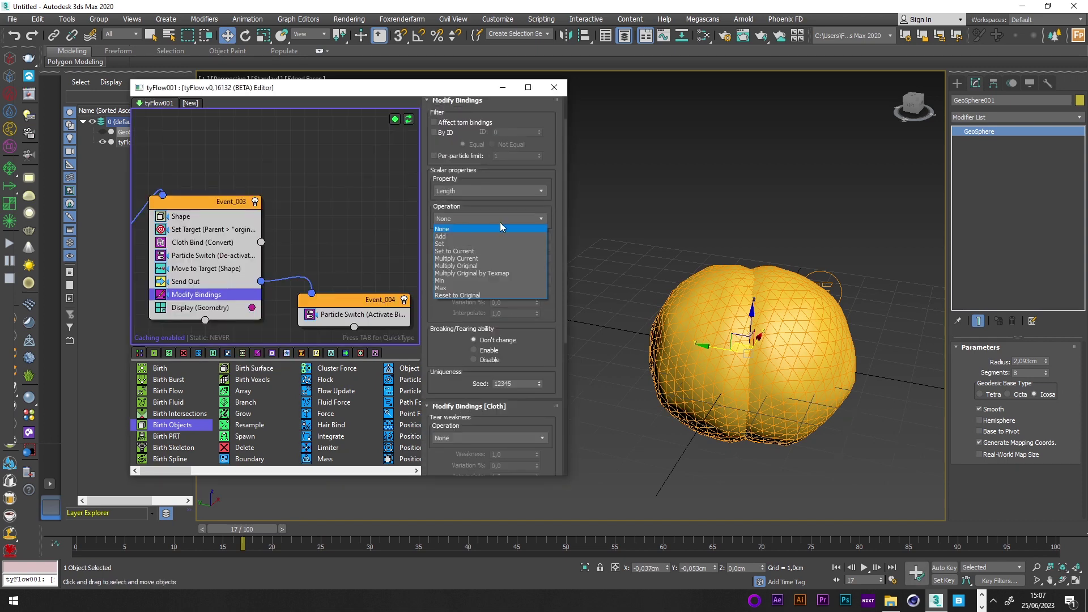
pyautogui.click(466, 252)
pyautogui.click(449, 246)
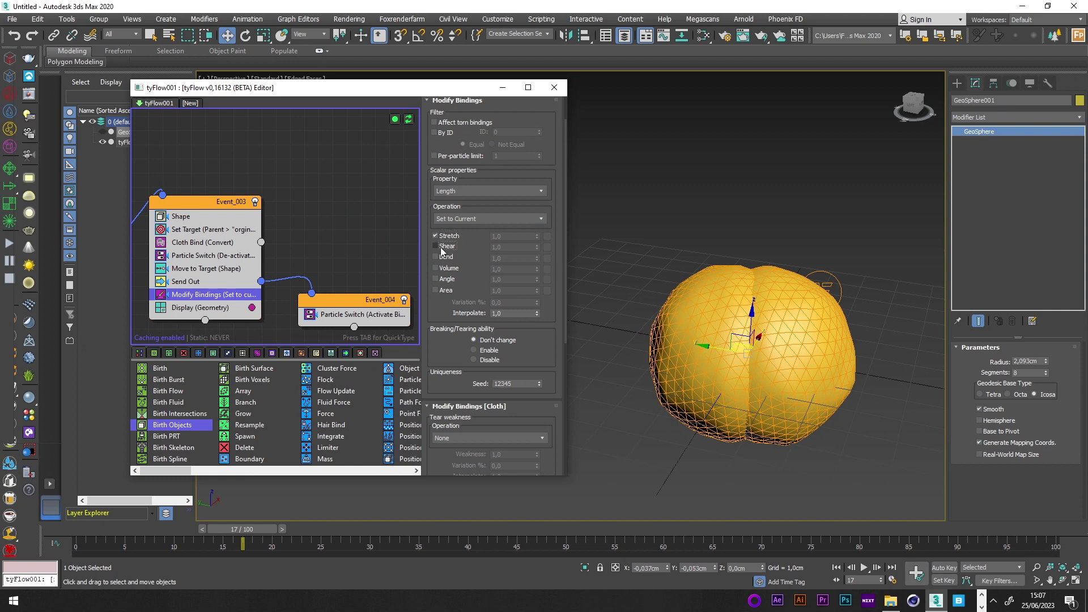
pyautogui.click(446, 258)
pyautogui.moveTo(189, 296); pyautogui.dragTo(190, 284)
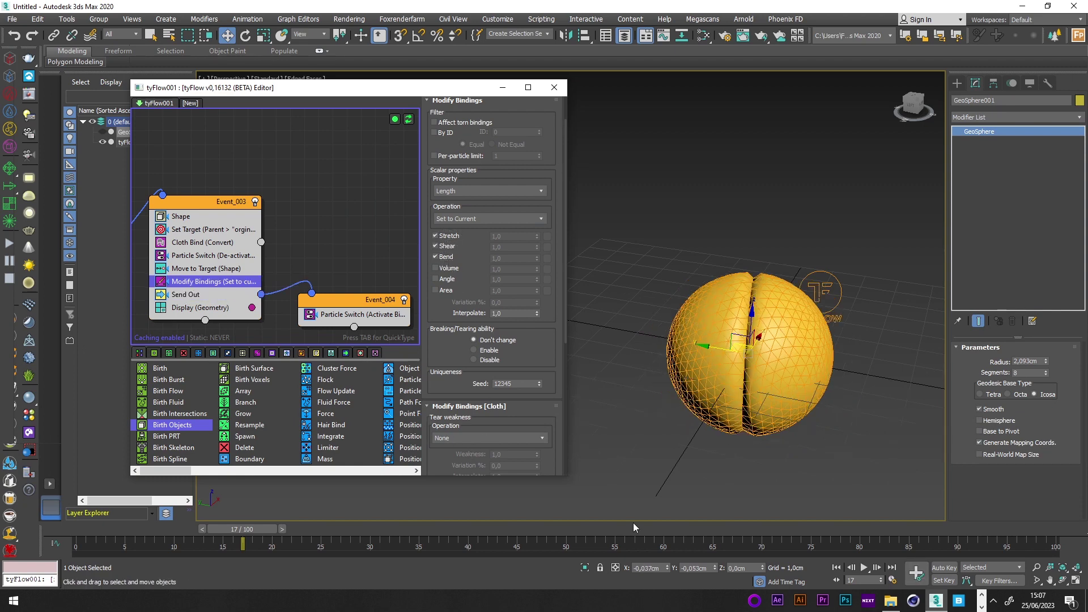
# - Move the timeline to frame 19 and switch the perspective viewport to Clay shading
pyautogui.moveTo(125, 525); pyautogui.dragTo(295, 528)
pyautogui.press('w')
pyautogui.moveTo(318, 87); pyautogui.dragTo(314, 106)
pyautogui.click(306, 78)
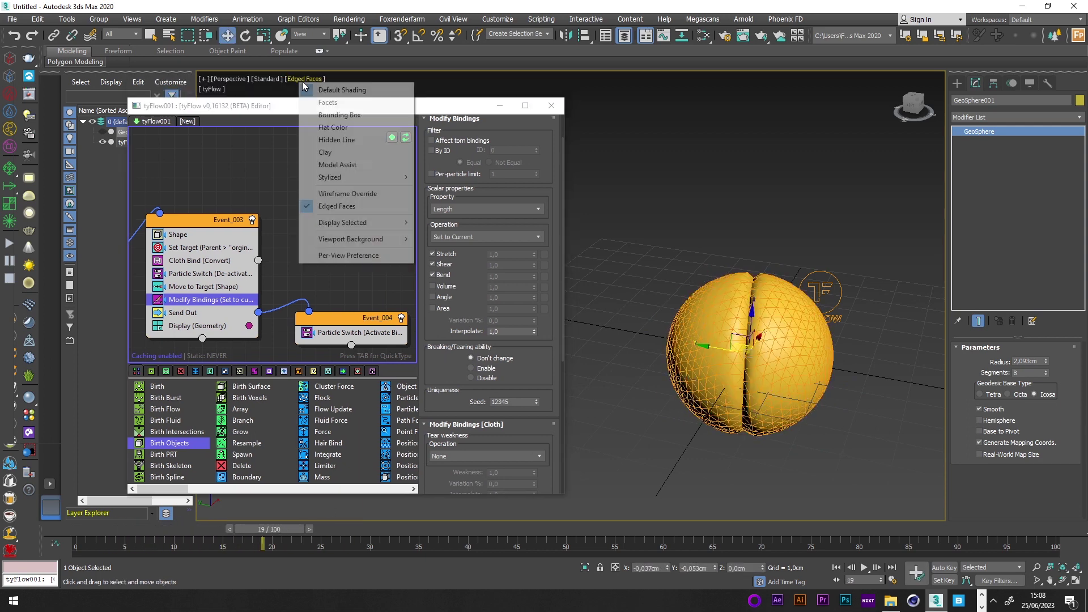
pyautogui.click(329, 153)
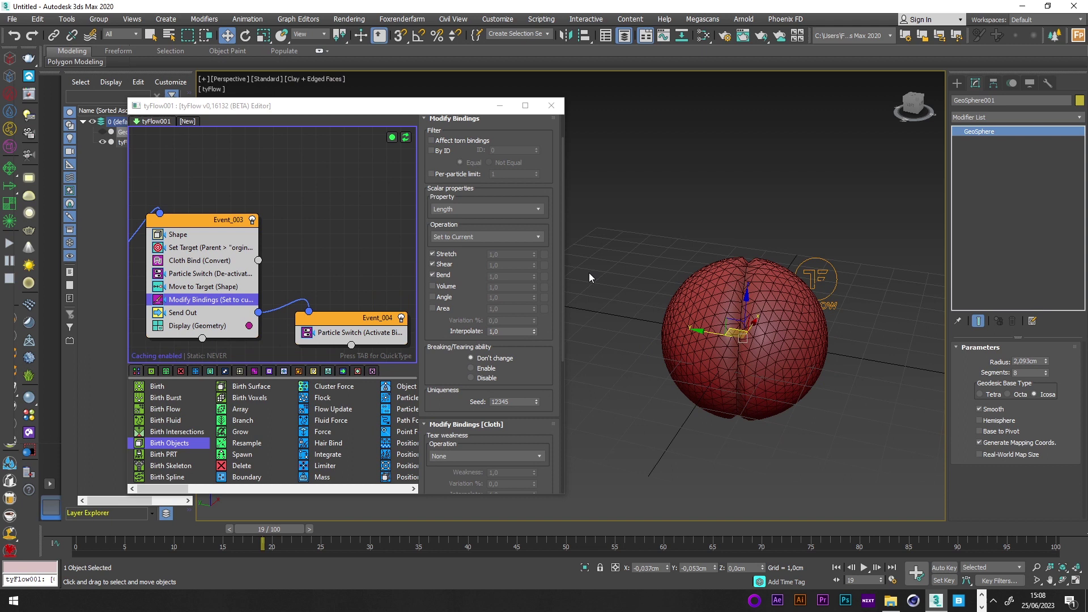
pyautogui.moveTo(346, 285); pyautogui.dragTo(343, 258, button='middle')
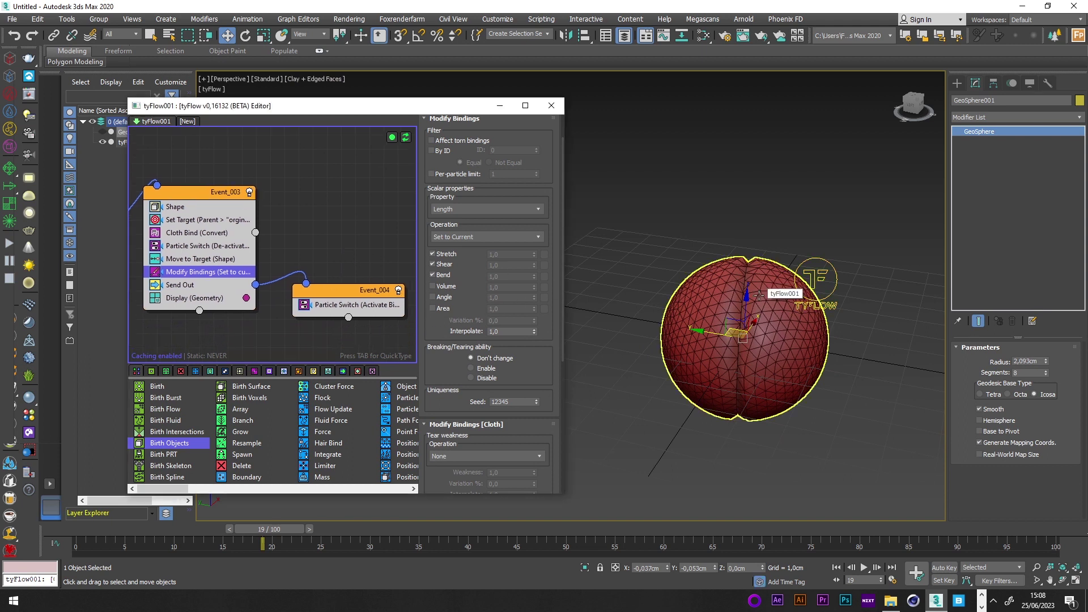
# - Add a Particle Physics operator below Particle Switch in Event_004
pyautogui.click(345, 301)
pyautogui.press('Tab')
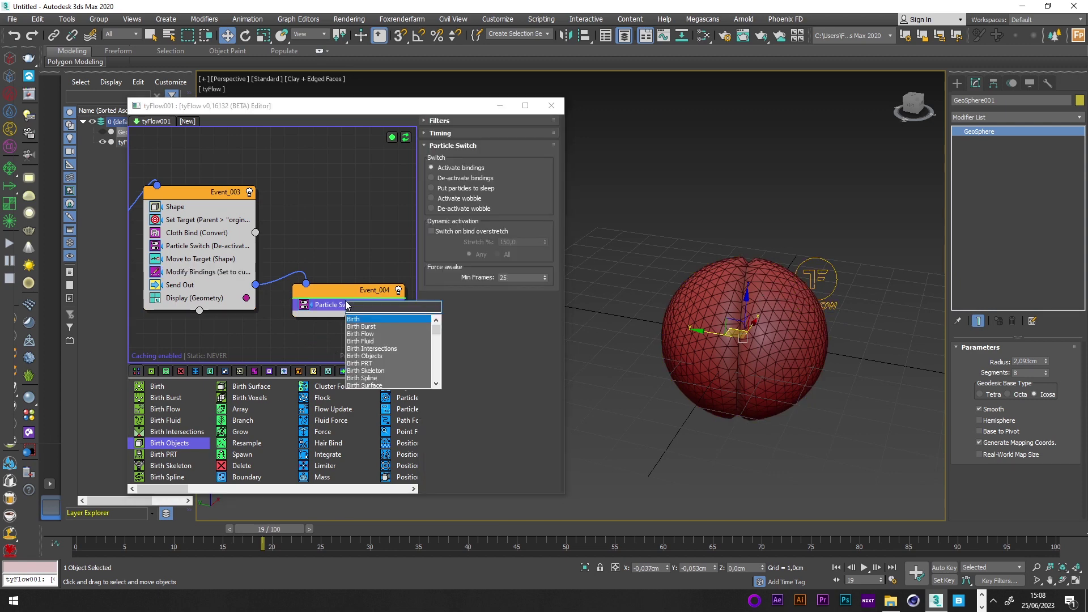
pyautogui.write('ph')
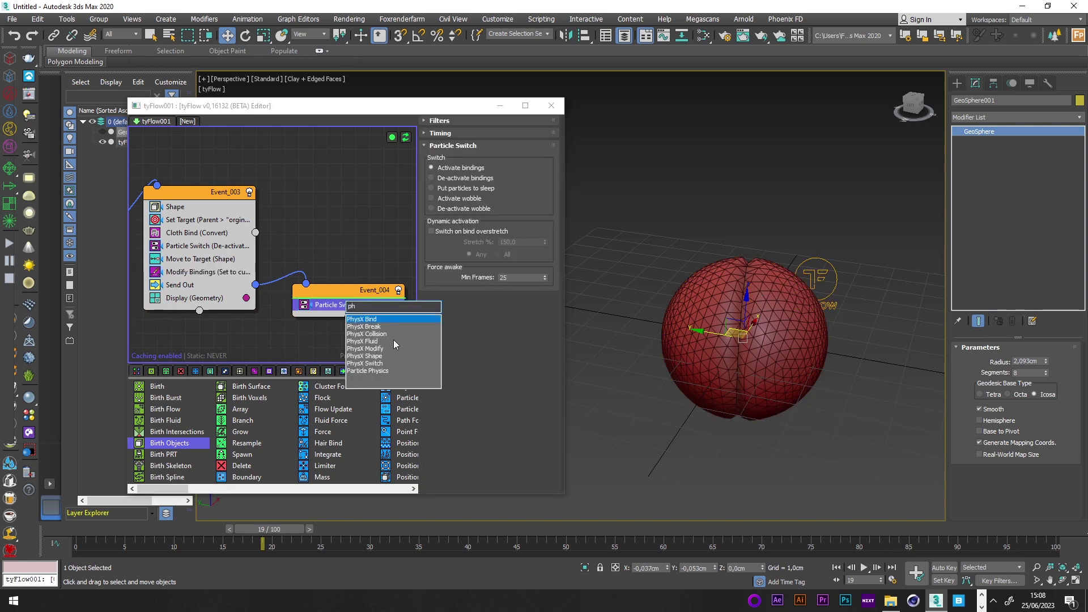
pyautogui.click(369, 371)
pyautogui.moveTo(345, 312); pyautogui.dragTo(346, 328)
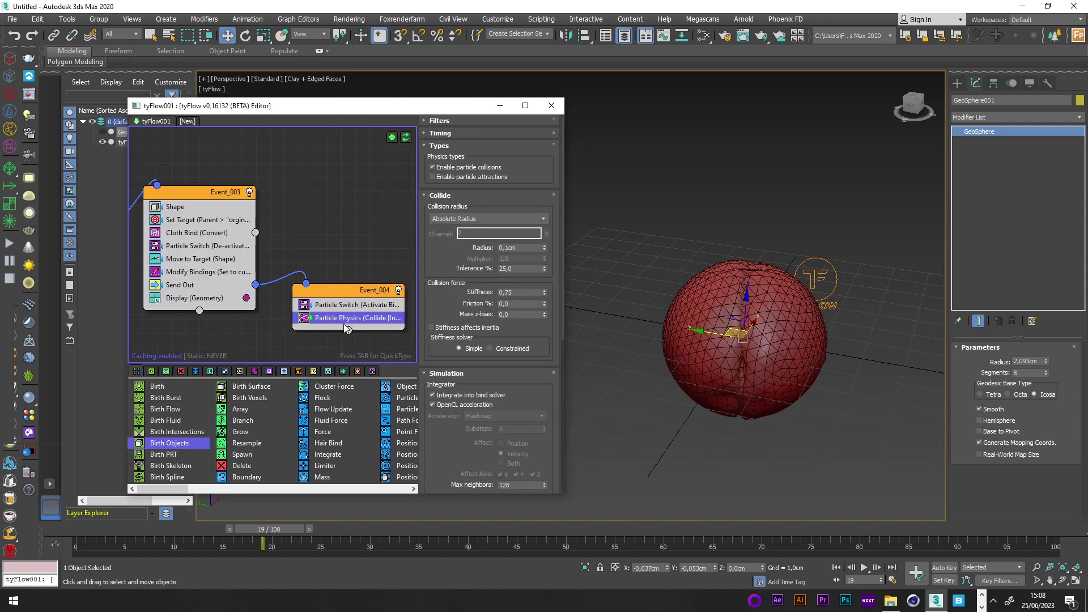
# - Configure Particle Physics with a Scale Radius collision radius, a multiplier of 3, and starting penetrations ignored
pyautogui.click(462, 222)
pyautogui.click(452, 268)
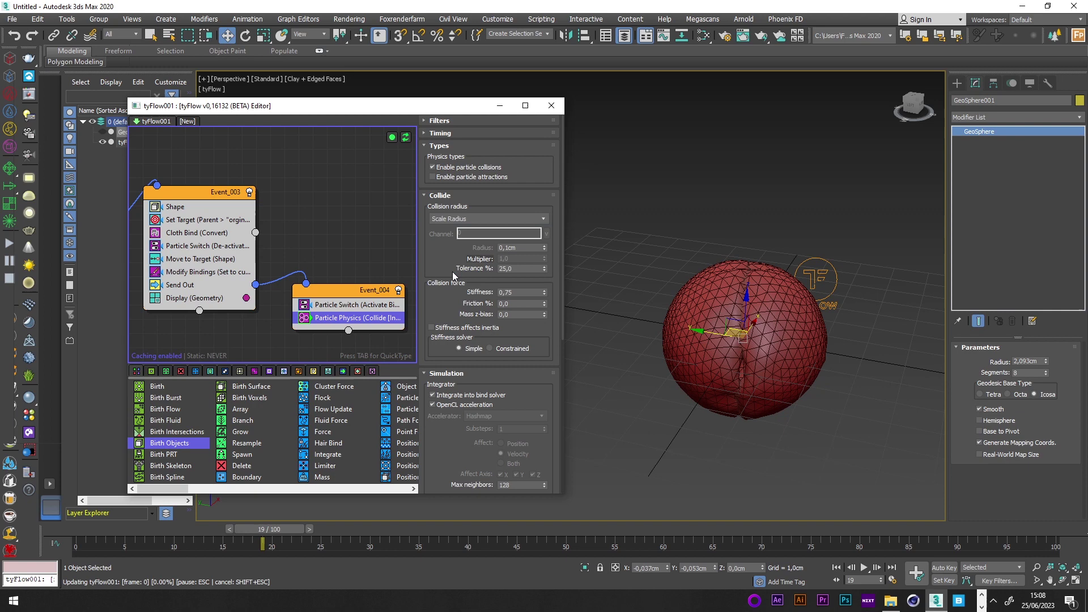
pyautogui.doubleClick(519, 258)
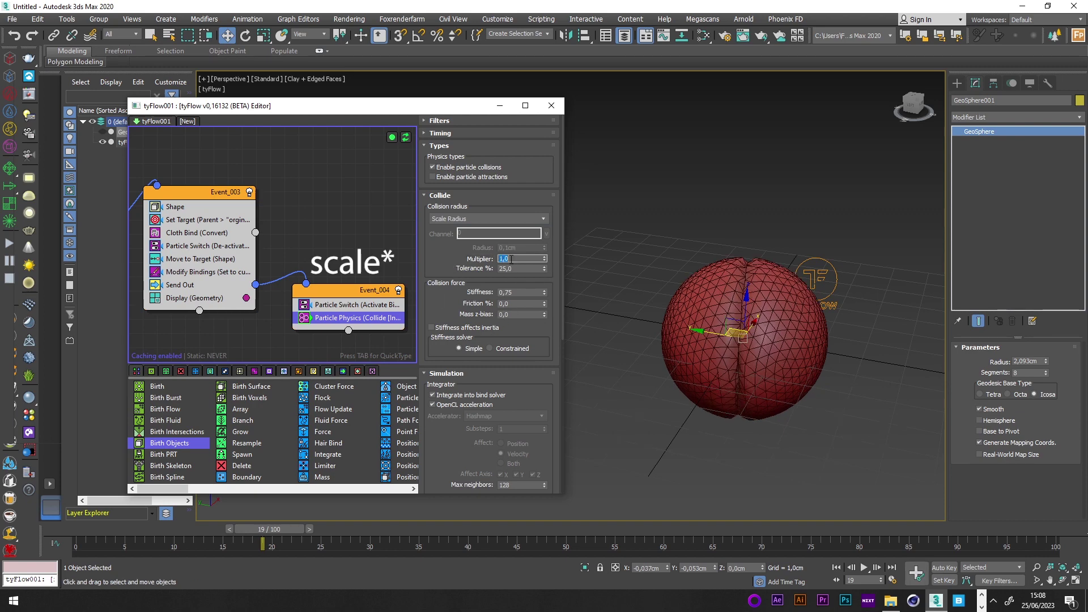
pyautogui.write('3')
pyautogui.press('Return')
pyautogui.click(560, 295)
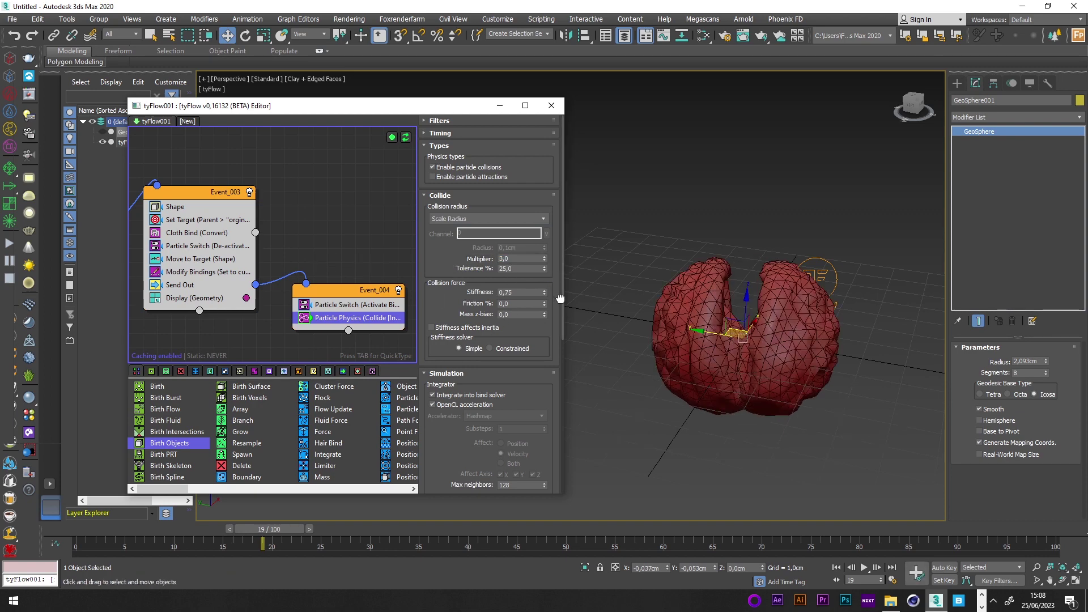
pyautogui.scroll(-5, 481, 361)
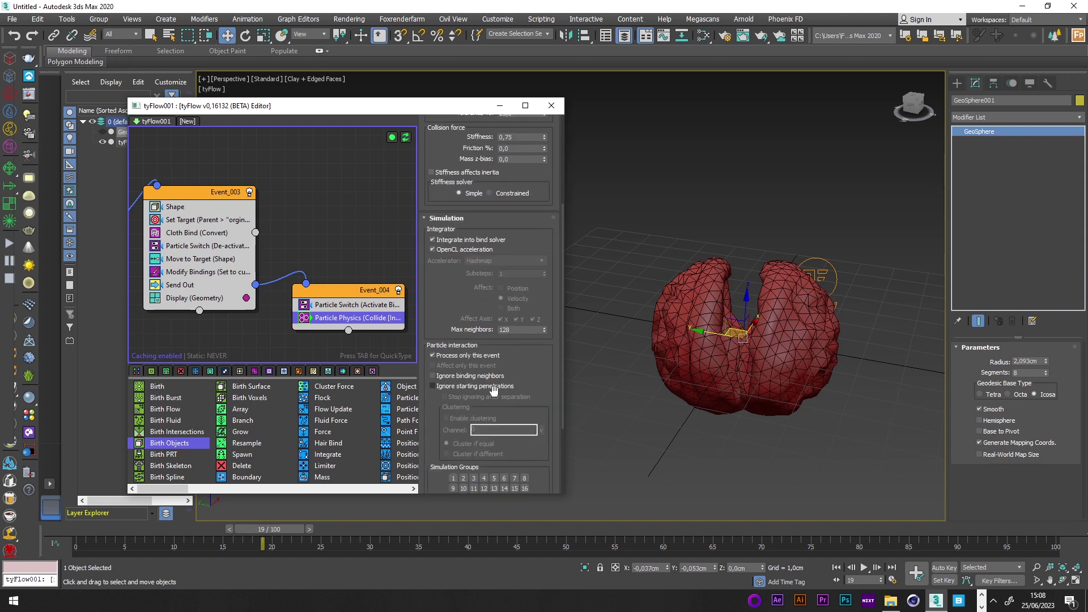
pyautogui.click(458, 337)
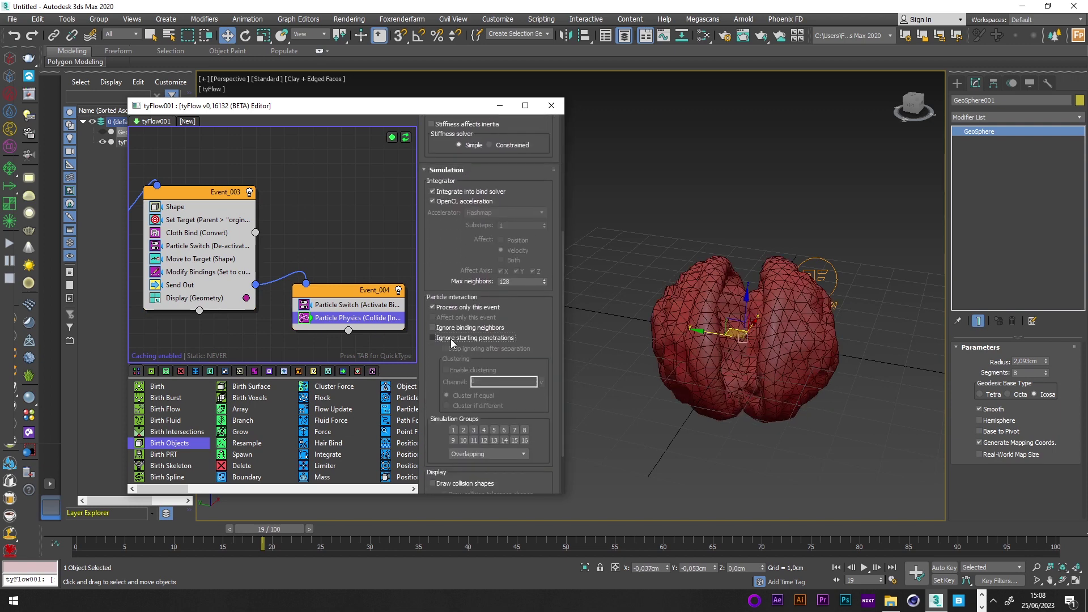
# - Add a Modify Bindings operator below Particle Physics in Event_004 at frame 22 and change its timing mode
pyautogui.moveTo(86, 533); pyautogui.dragTo(296, 531)
pyautogui.click(348, 321)
pyautogui.press('Tab')
pyautogui.write('modi')
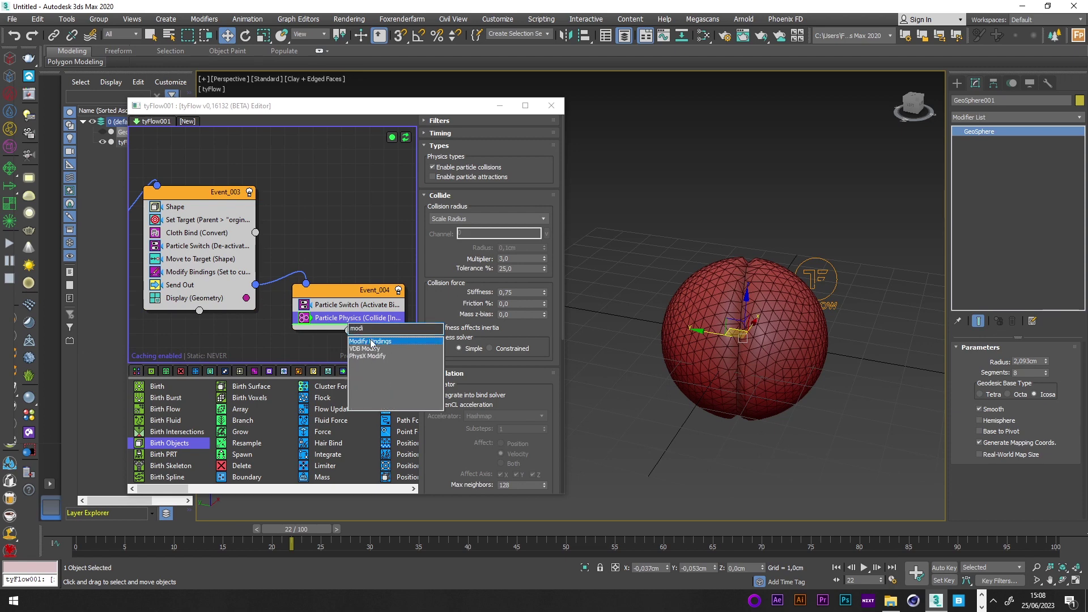
pyautogui.click(371, 342)
pyautogui.click(439, 135)
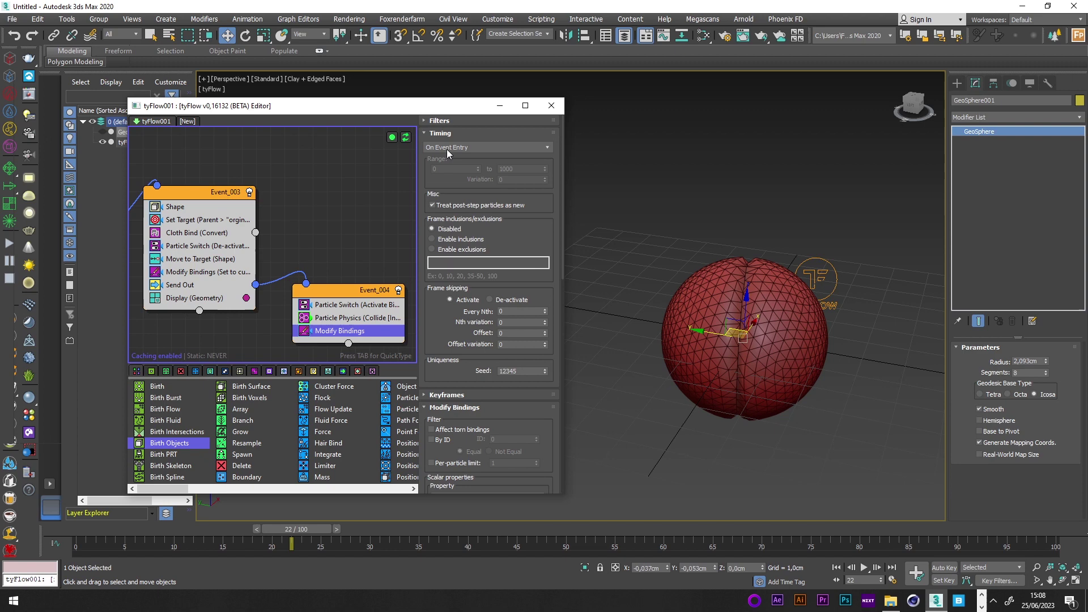
pyautogui.click(447, 149)
pyautogui.click(448, 173)
pyautogui.scroll(-5, 487, 250)
# - Make the Event_004 Modify Bindings operator reset Length and Stiffness to original for stretch, shear and bend
pyautogui.click(442, 253)
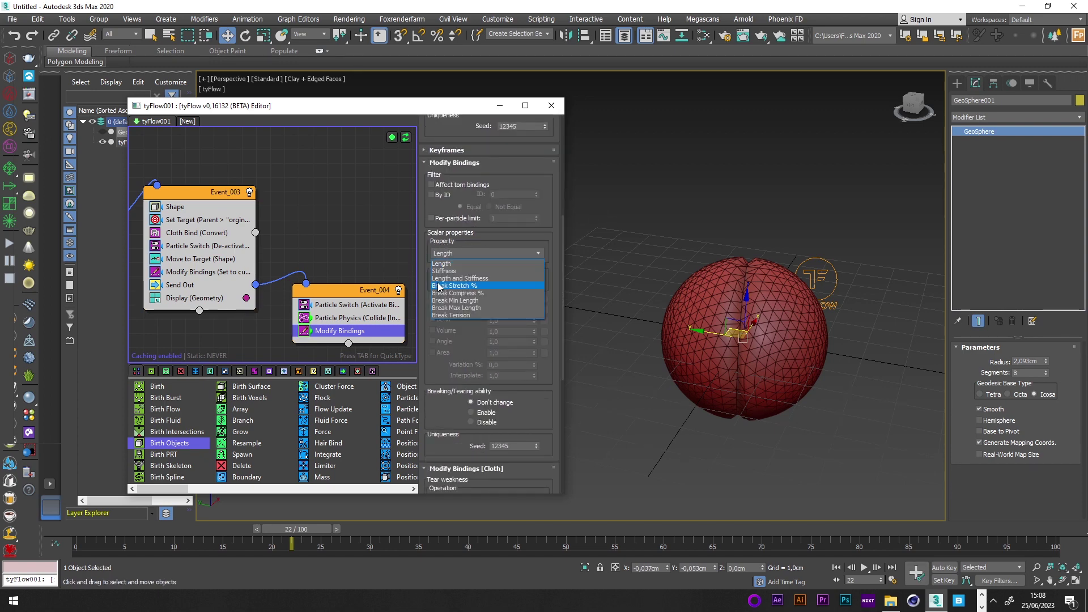
pyautogui.click(460, 279)
pyautogui.click(461, 282)
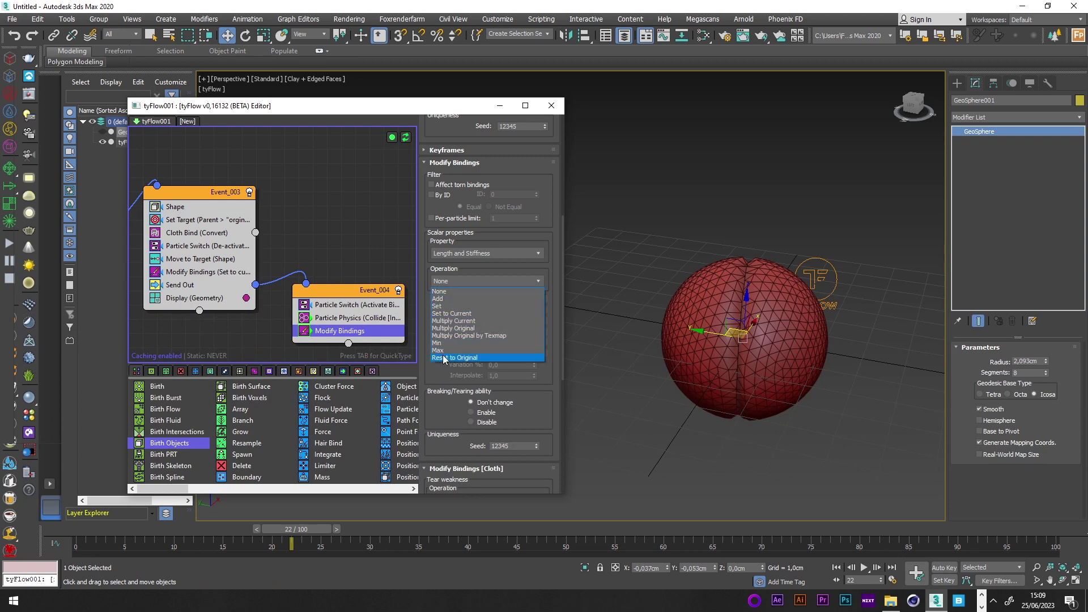
pyautogui.click(444, 357)
pyautogui.click(438, 300)
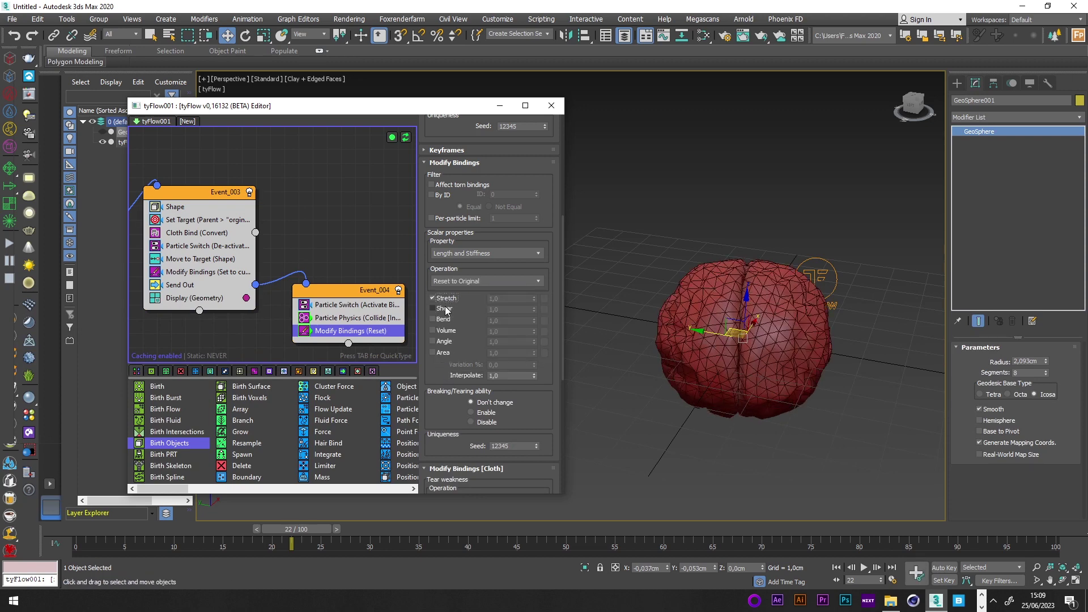
pyautogui.click(439, 310)
pyautogui.click(440, 320)
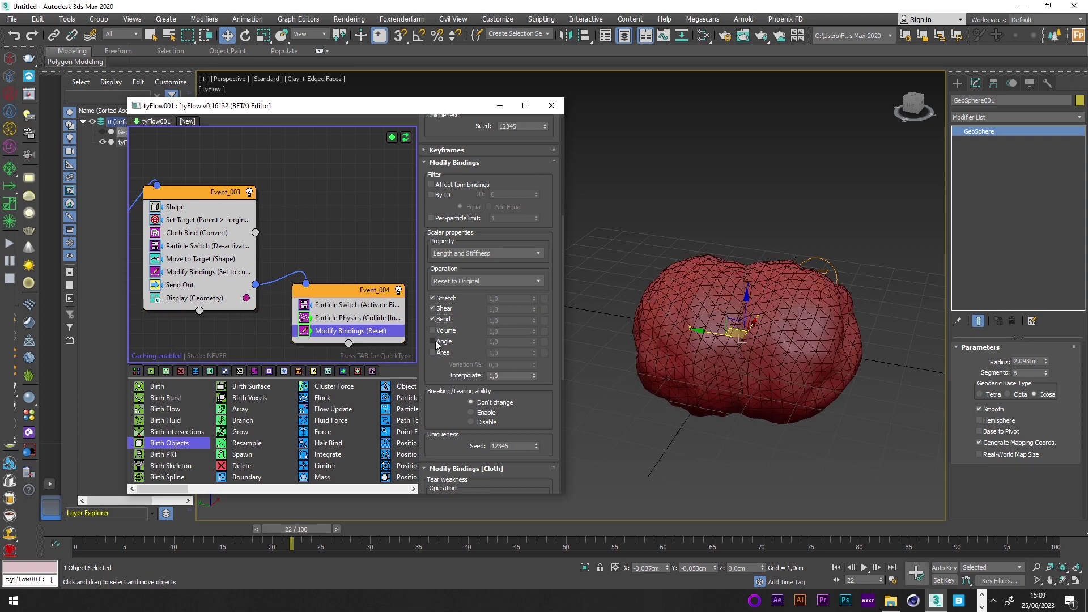
# - Set the Event_004 Modify Bindings interpolation to 0,1 and scrub through the simulation to frame 49
pyautogui.doubleClick(508, 376)
pyautogui.write('0,1')
pyautogui.press('Return')
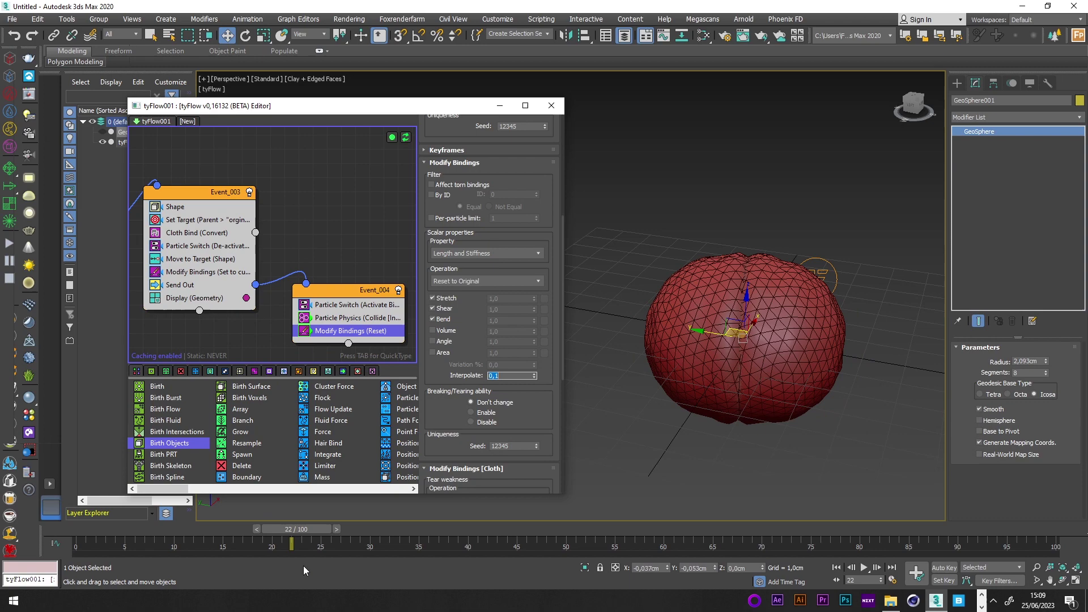
pyautogui.moveTo(102, 530); pyautogui.dragTo(697, 546)
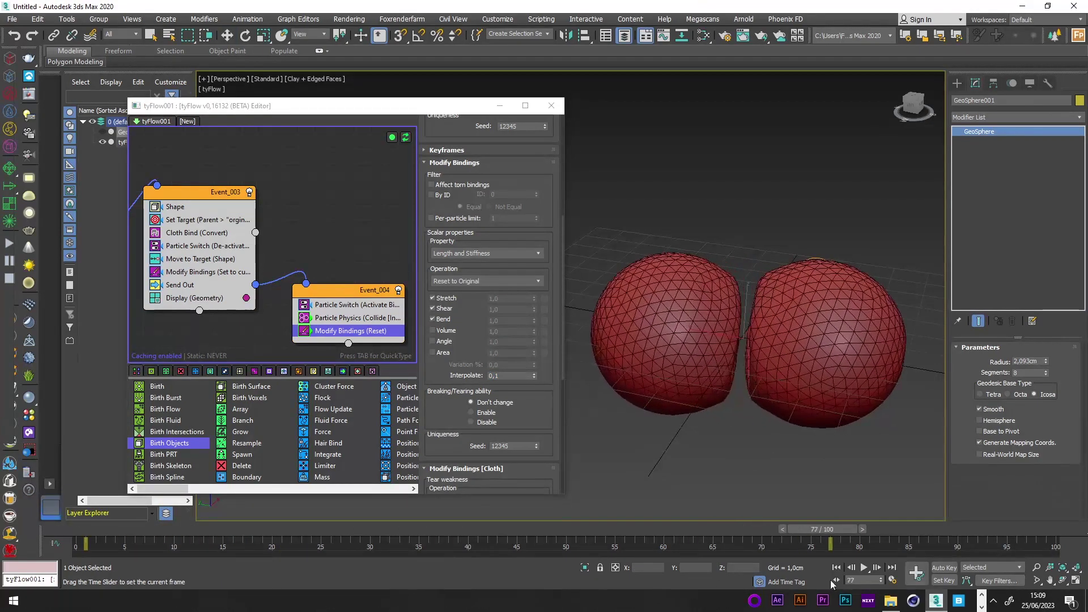
pyautogui.moveTo(647, 573); pyautogui.dragTo(552, 544)
# - Set the cloth inflation force to 0,1 cm with an event age ease-in of 30 in the Event_004 Modify Bindings
pyautogui.moveTo(432, 394); pyautogui.dragTo(451, 283)
pyautogui.click(512, 452)
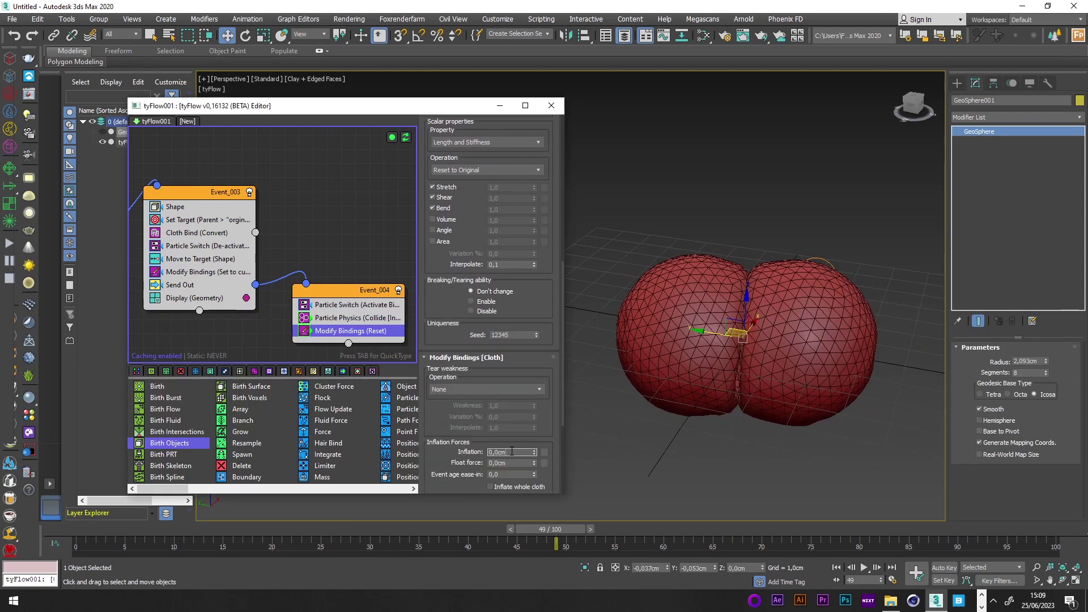
pyautogui.write('1')
pyautogui.press('Tab')
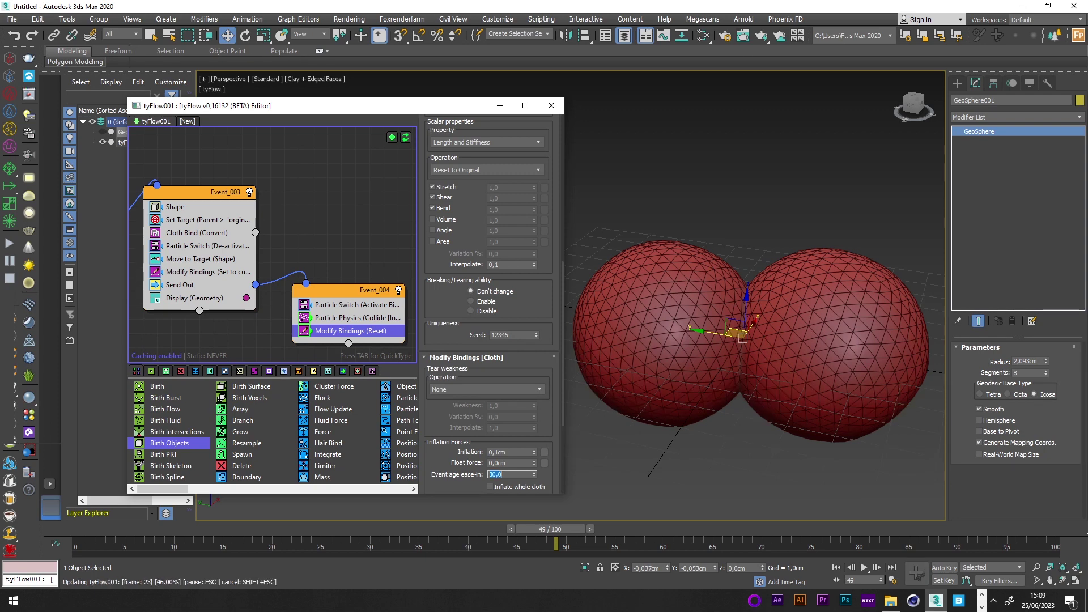
pyautogui.press('Return')
# - Enable inflating the whole cloth and normalizing the inflation force by surface area
pyautogui.scroll(-1, 466, 400)
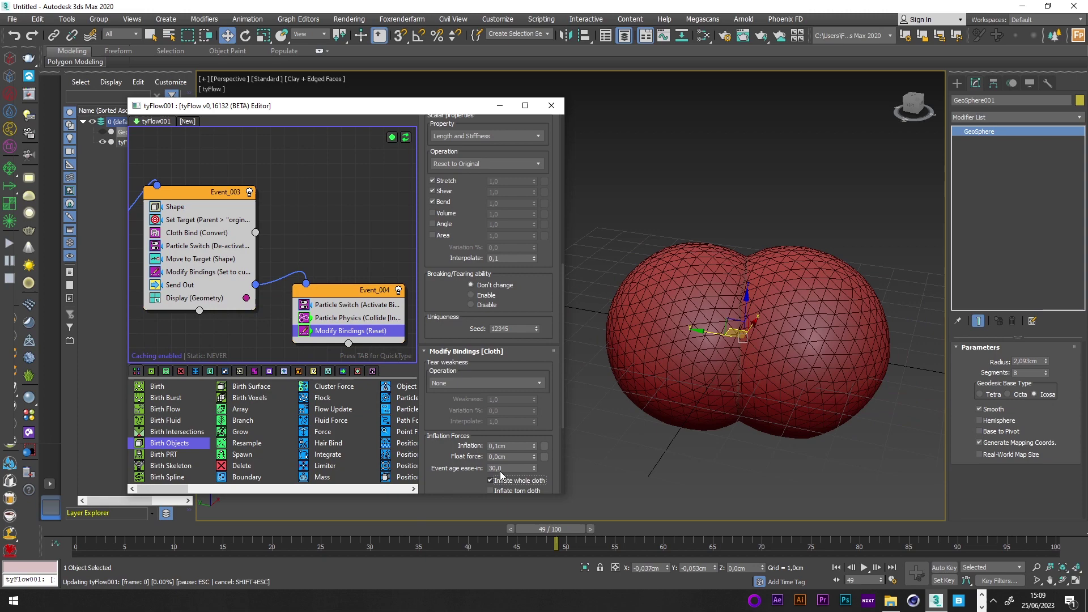
pyautogui.click(502, 480)
pyautogui.scroll(-5, 471, 368)
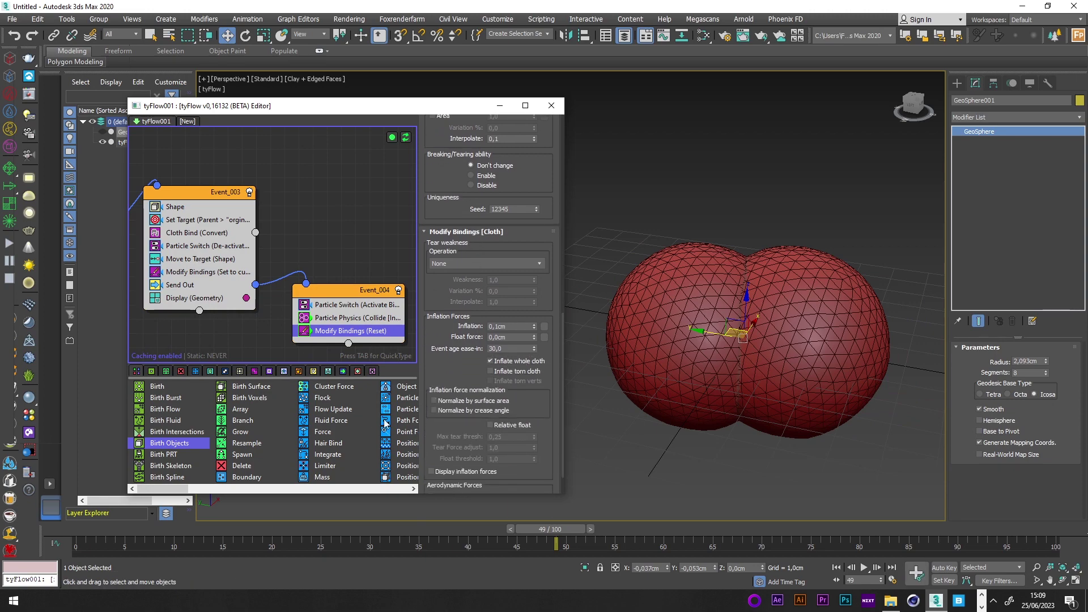
pyautogui.click(434, 401)
# - Lower the Event_004 cloth inflation force to 0,05 cm and scrub the simulation to frame 68
pyautogui.moveTo(550, 529); pyautogui.dragTo(517, 544)
pyautogui.click(513, 327)
pyautogui.press('BackSpace')
pyautogui.press('BackSpace')
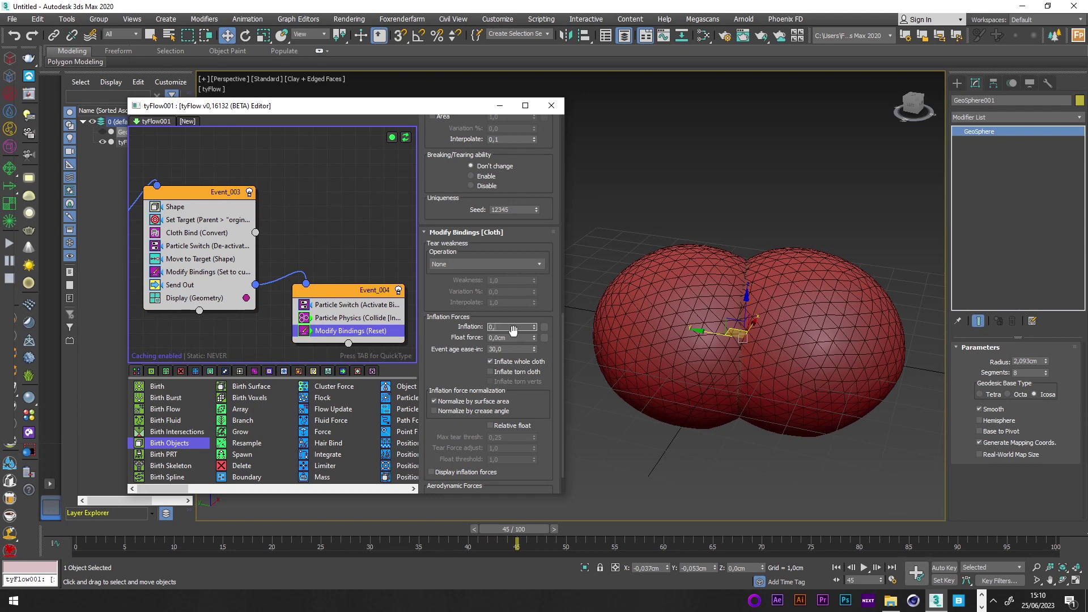
pyautogui.write('0,05cm')
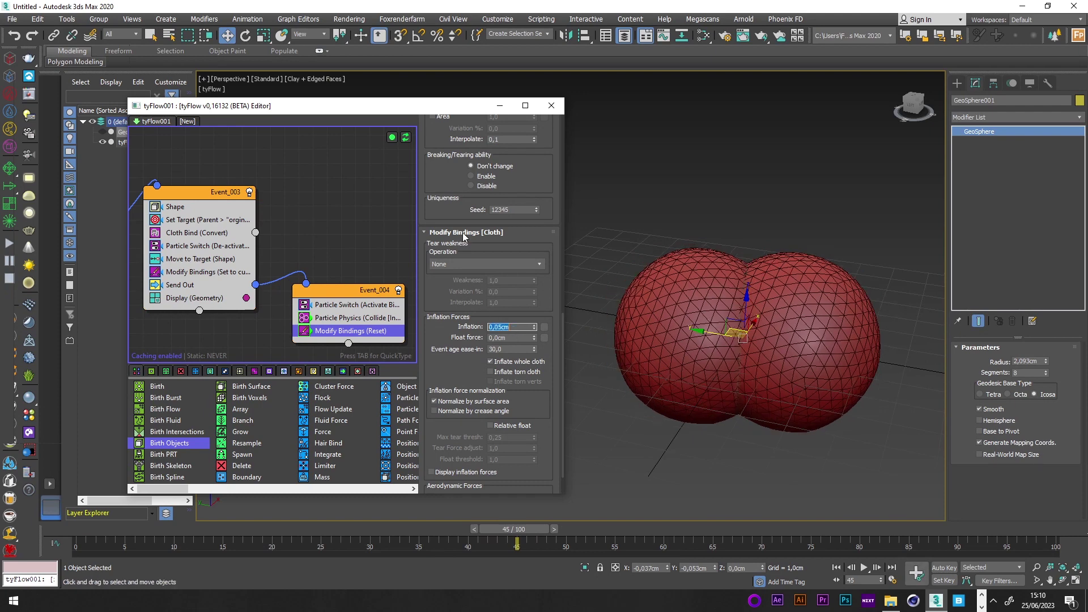
pyautogui.press('Return')
pyautogui.moveTo(78, 531); pyautogui.dragTo(743, 530)
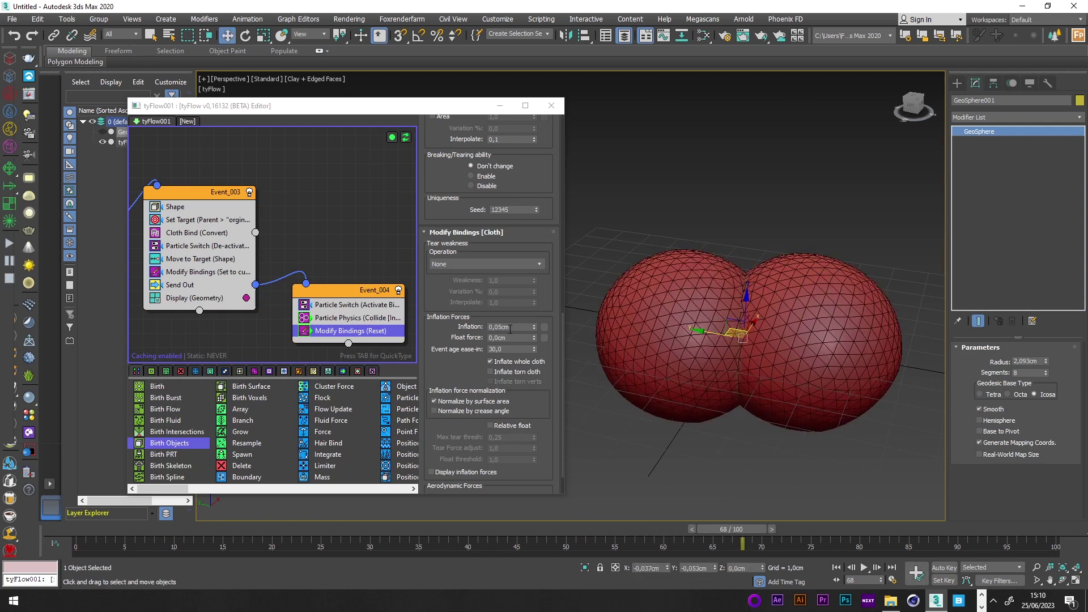
# - Add a Scale operator below the Voronoi Fracture in Event_002
pyautogui.click(775, 269)
pyautogui.moveTo(277, 253); pyautogui.dragTo(464, 257, button='middle')
pyautogui.click(216, 219)
pyautogui.press('Tab')
pyautogui.write('scal')
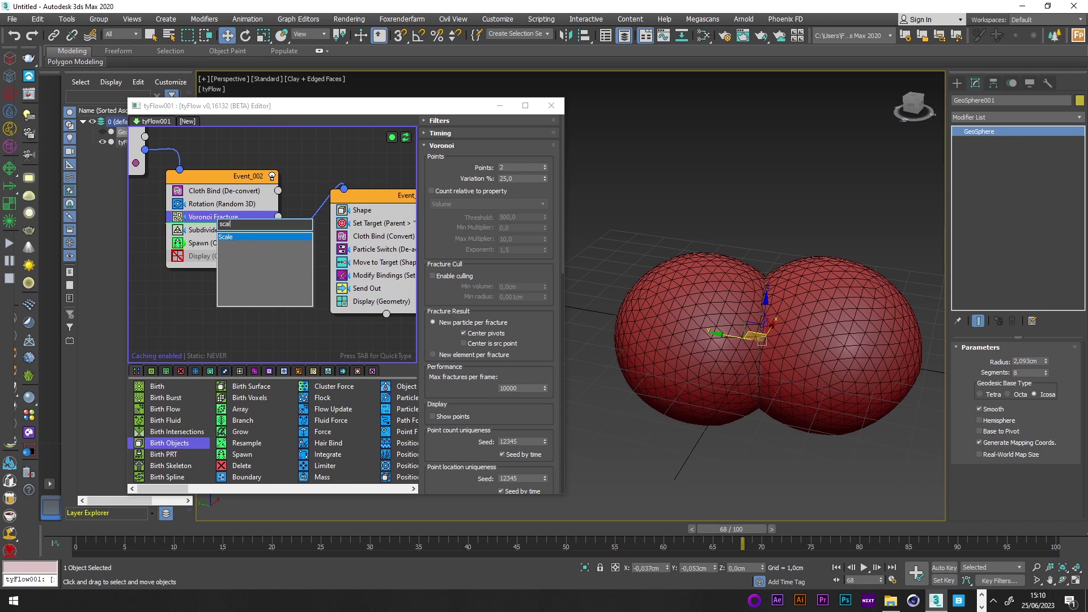
pyautogui.press('Return')
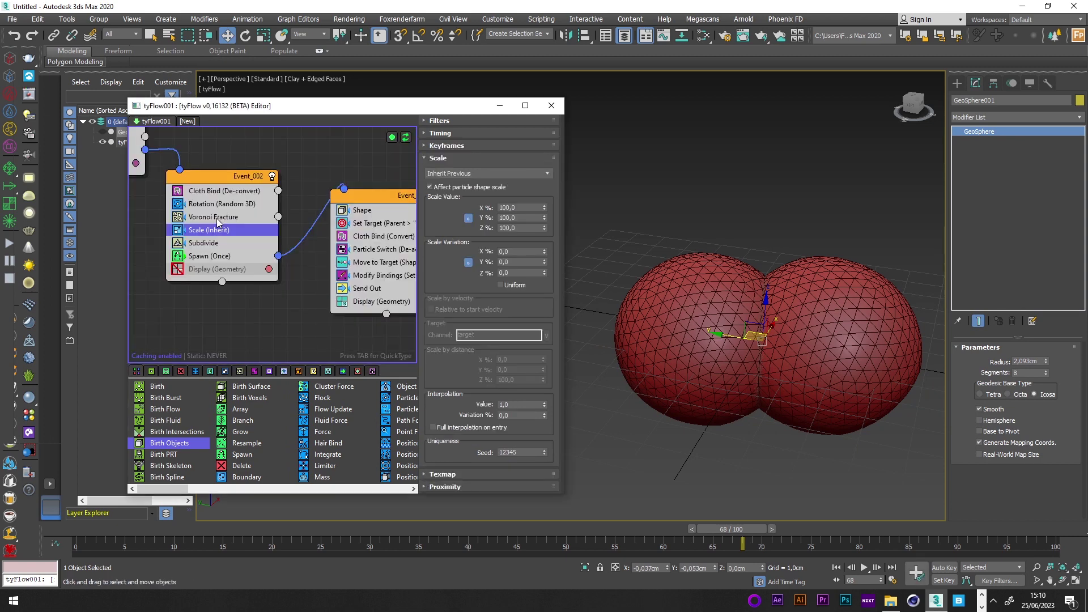
# - Set the Scale operator's X, Y and Z values to 95% and scrub the simulation to frame 69
pyautogui.doubleClick(521, 206)
pyautogui.write('95')
pyautogui.press('Return')
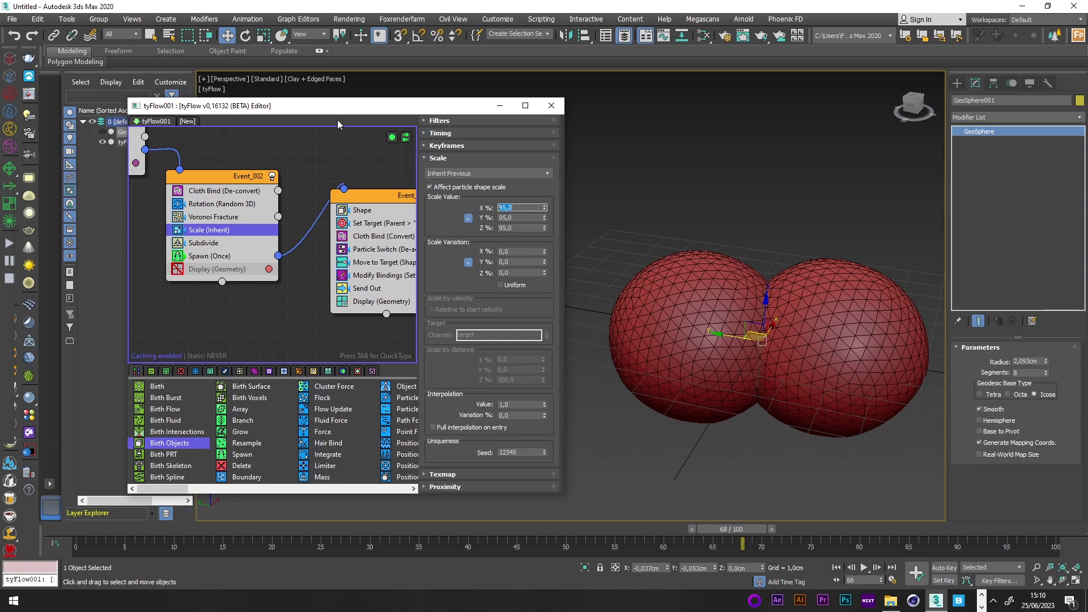
pyautogui.moveTo(99, 545); pyautogui.dragTo(751, 545)
pyautogui.press('w')
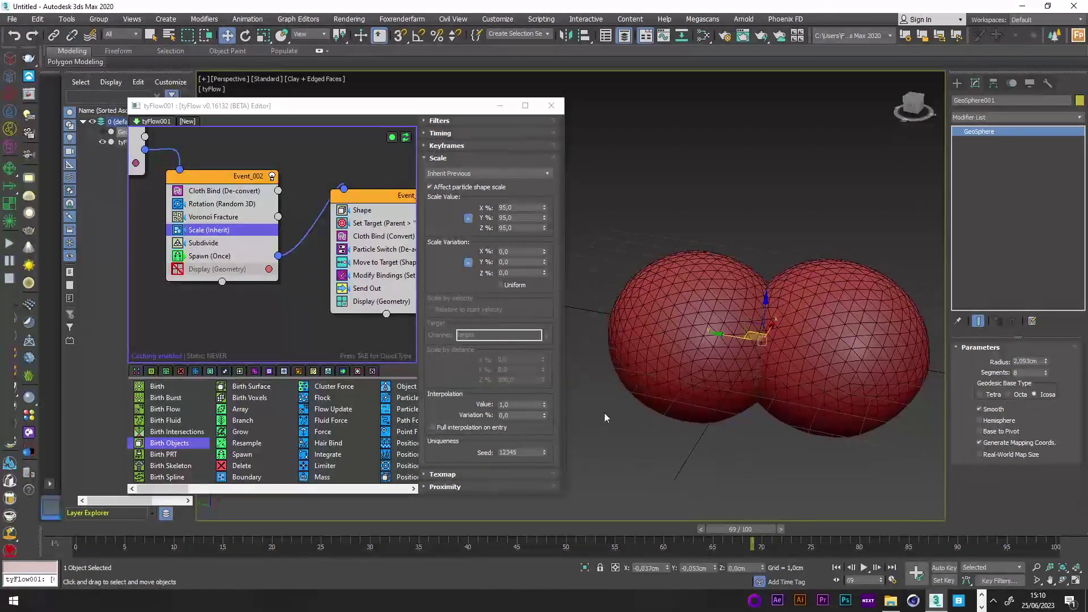
# - Set the Particle Bind Solver steps of tyFlow001 to 10 and scrub the simulation to frame 45
pyautogui.moveTo(369, 329); pyautogui.dragTo(201, 282, button='middle')
pyautogui.click(322, 306)
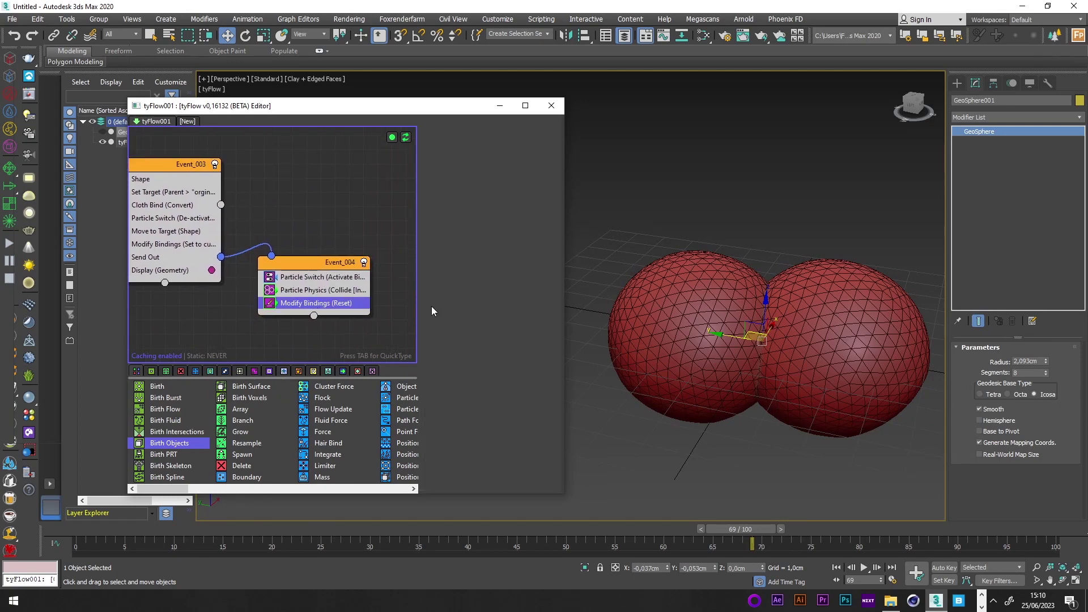
pyautogui.moveTo(562, 264); pyautogui.dragTo(560, 271)
pyautogui.moveTo(234, 116); pyautogui.dragTo(292, 142)
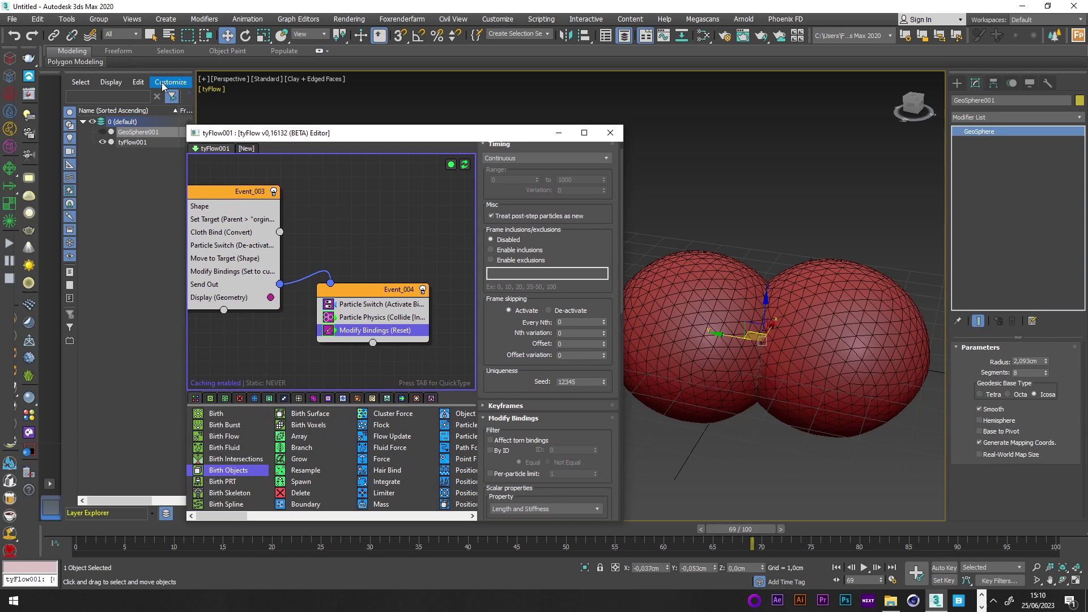
pyautogui.click(131, 141)
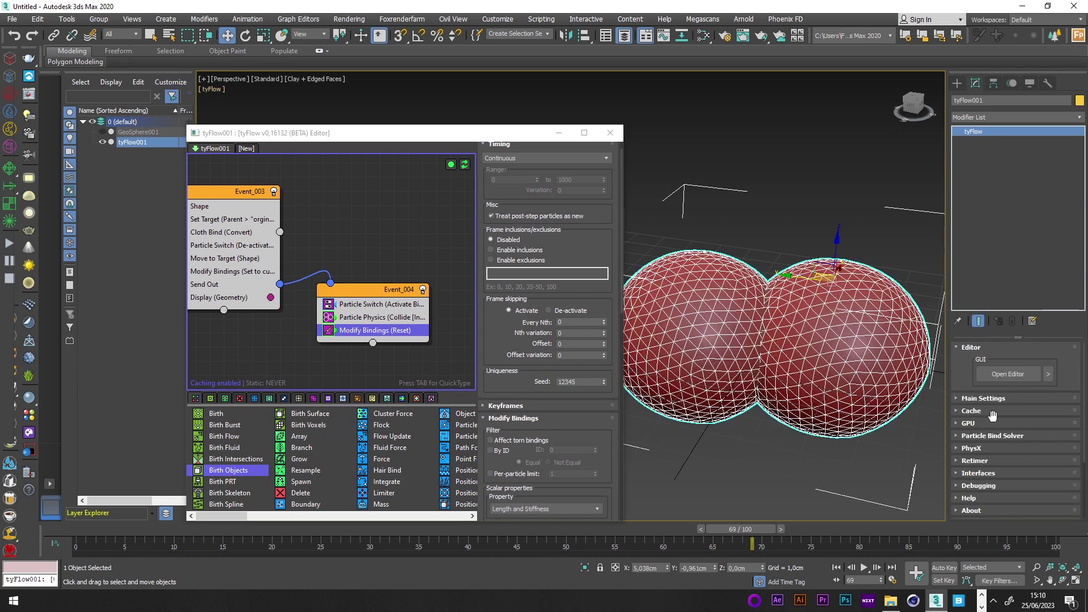
pyautogui.click(973, 436)
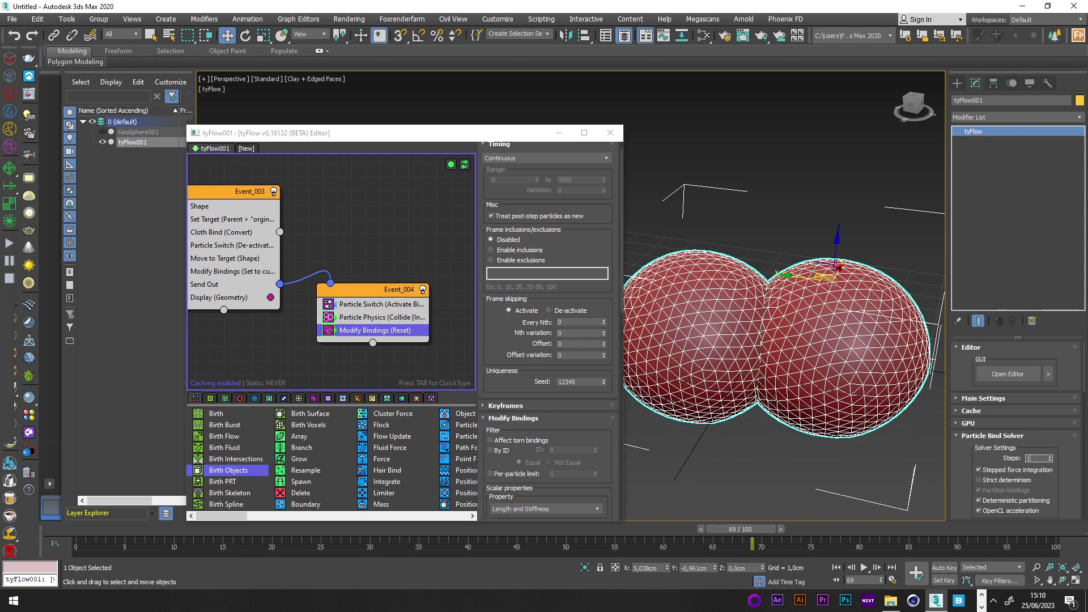
pyautogui.press('Return')
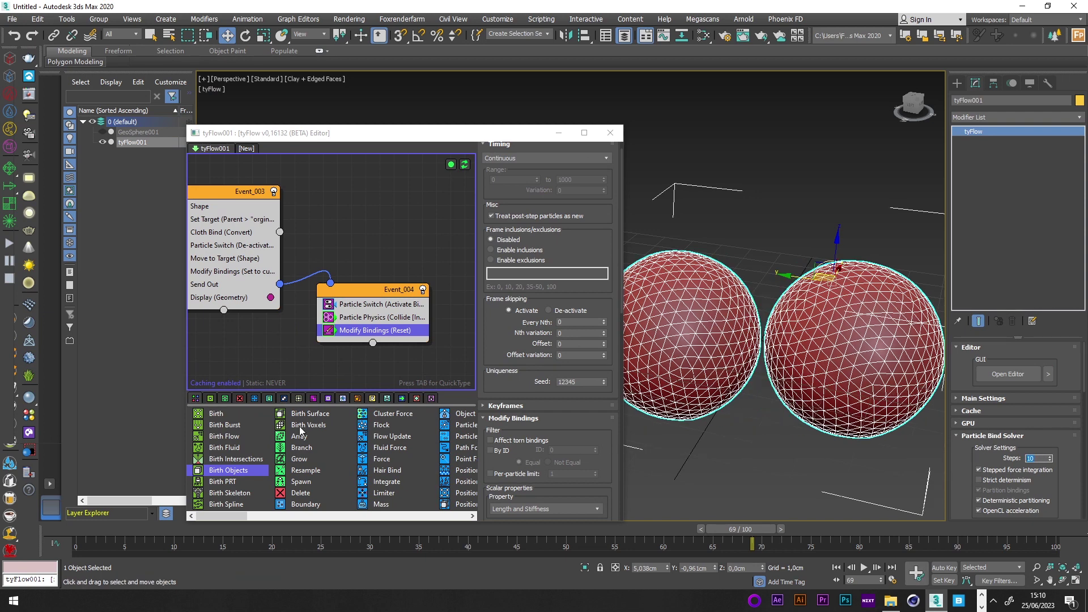
pyautogui.moveTo(102, 529); pyautogui.dragTo(519, 547)
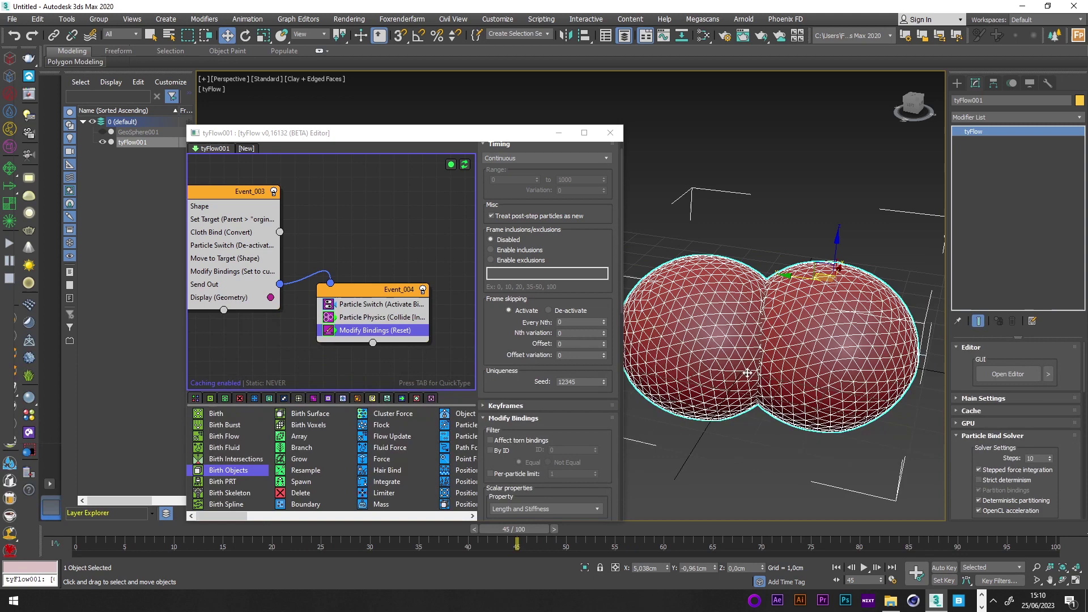
# - Add a Particle Bind operator at the start of Event_004
pyautogui.click(372, 318)
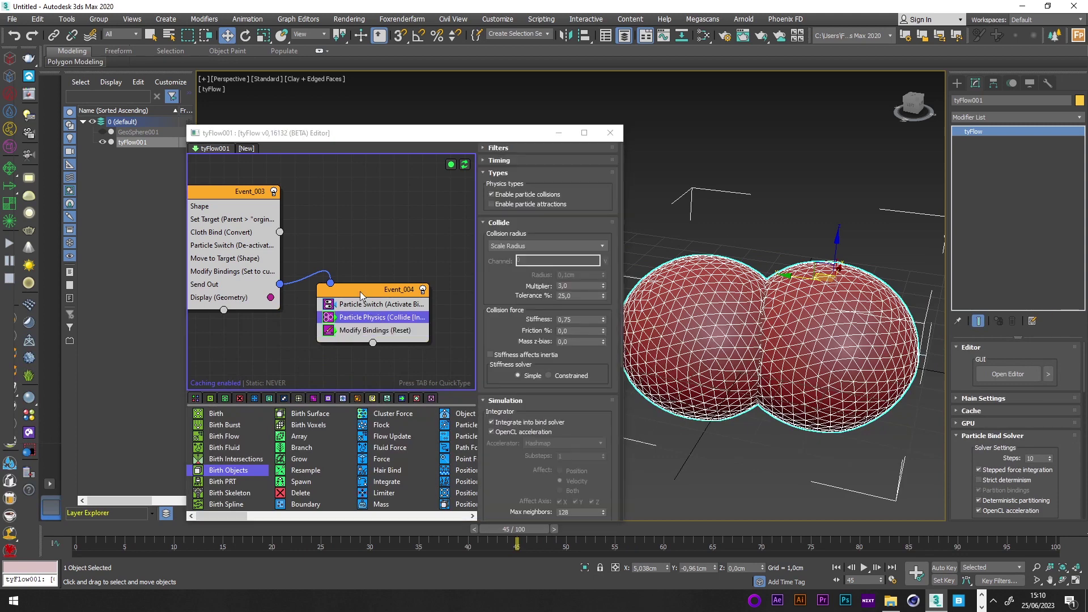
pyautogui.press('Tab')
pyautogui.write('par')
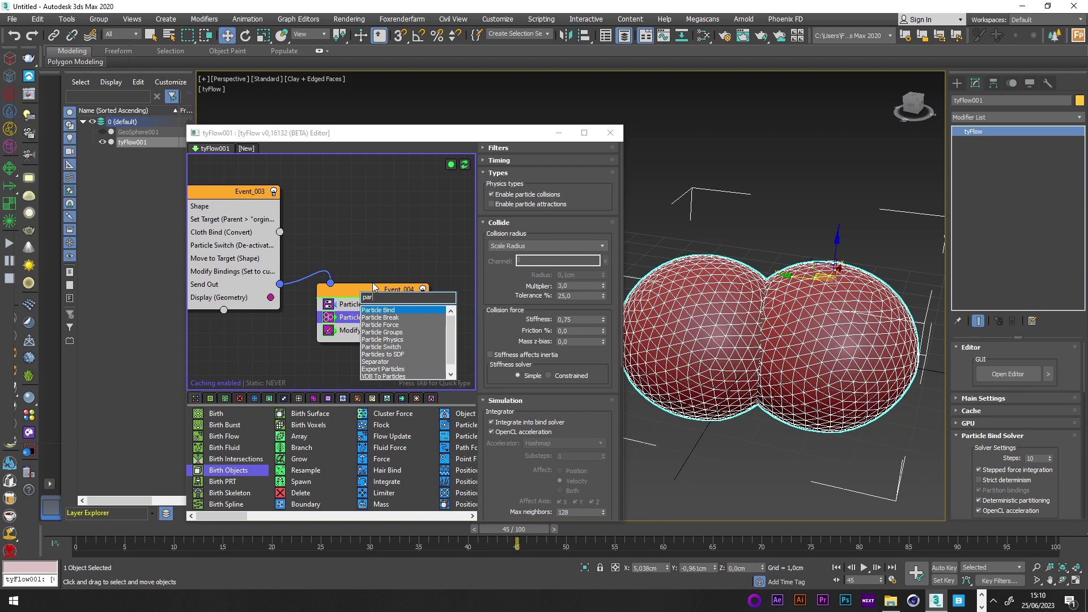
pyautogui.press('Return')
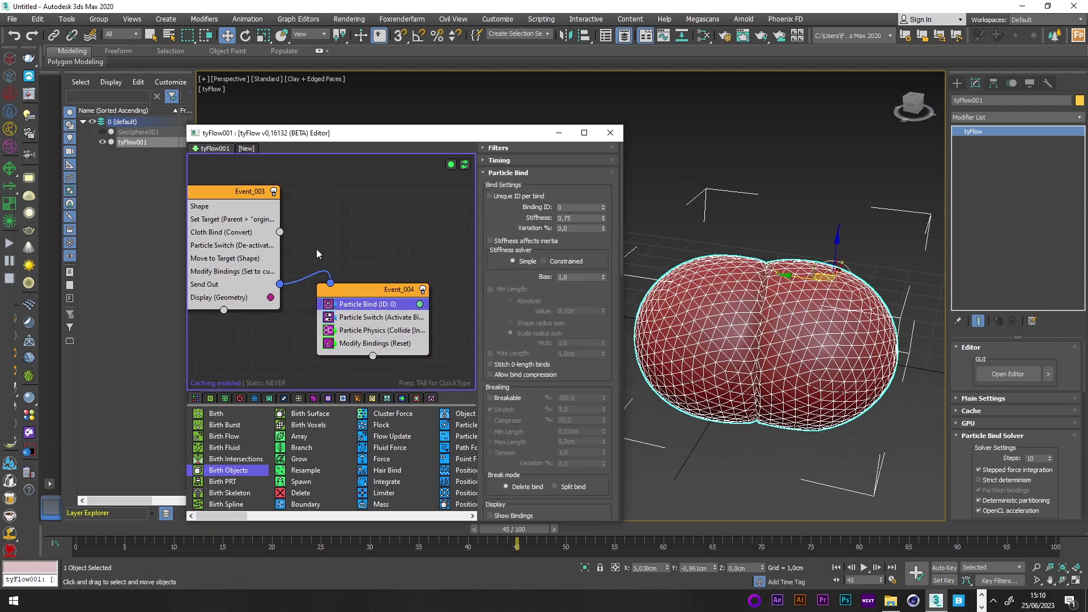
# - Add a Custom Properties operator to Event_002 between the Cloth Bind and Rotation operators
pyautogui.moveTo(316, 249); pyautogui.dragTo(356, 249, button='middle')
pyautogui.scroll(-2, 379, 281)
pyautogui.scroll(1, 460, 314)
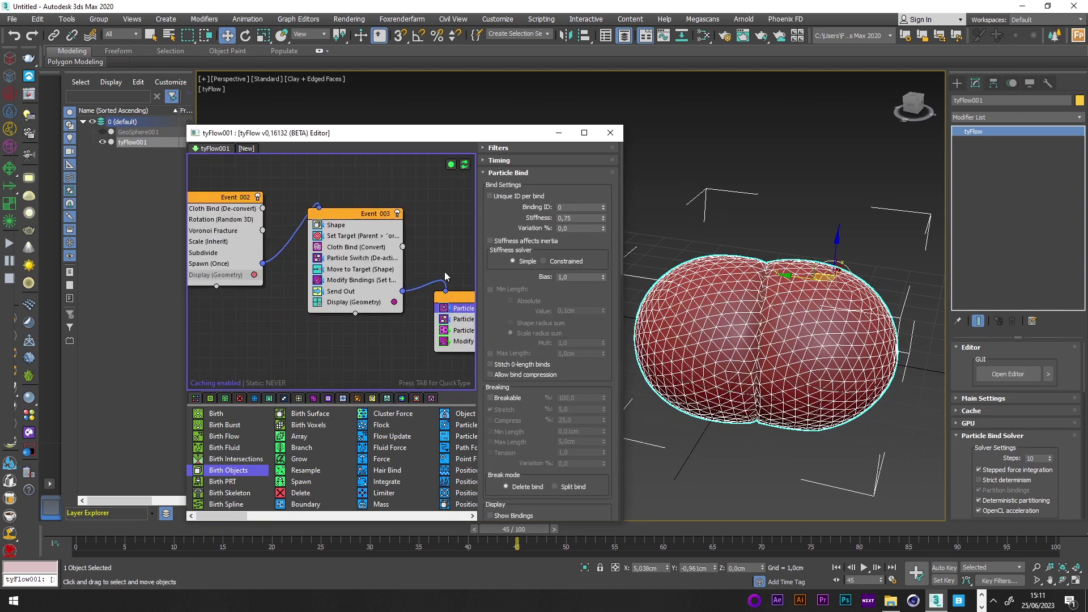
pyautogui.moveTo(246, 265); pyautogui.dragTo(361, 300, button='middle')
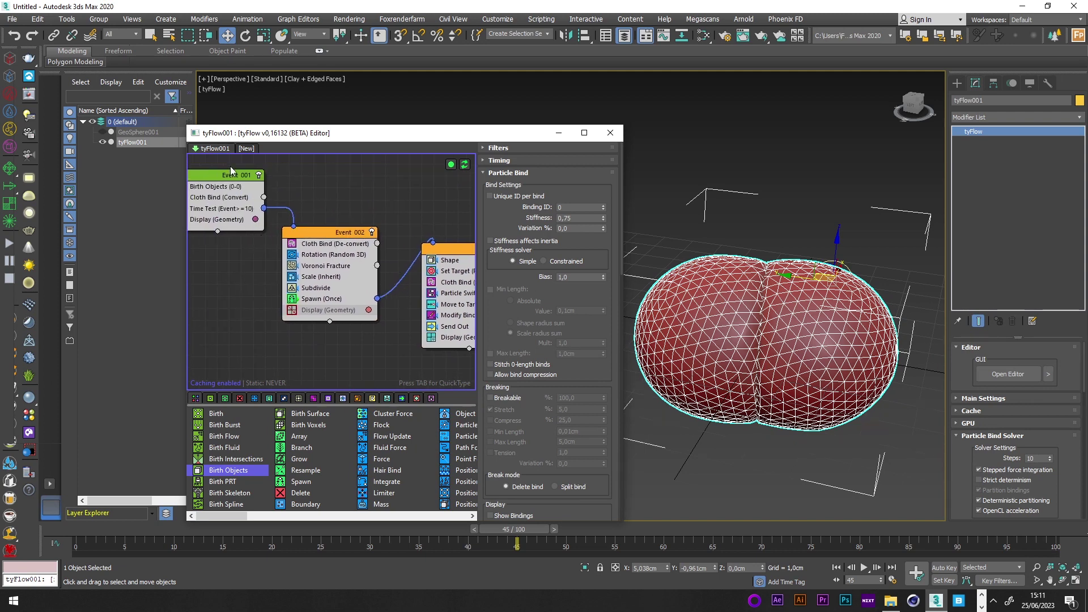
pyautogui.click(332, 245)
pyautogui.click(321, 255)
pyautogui.press('Tab')
pyautogui.write('b')
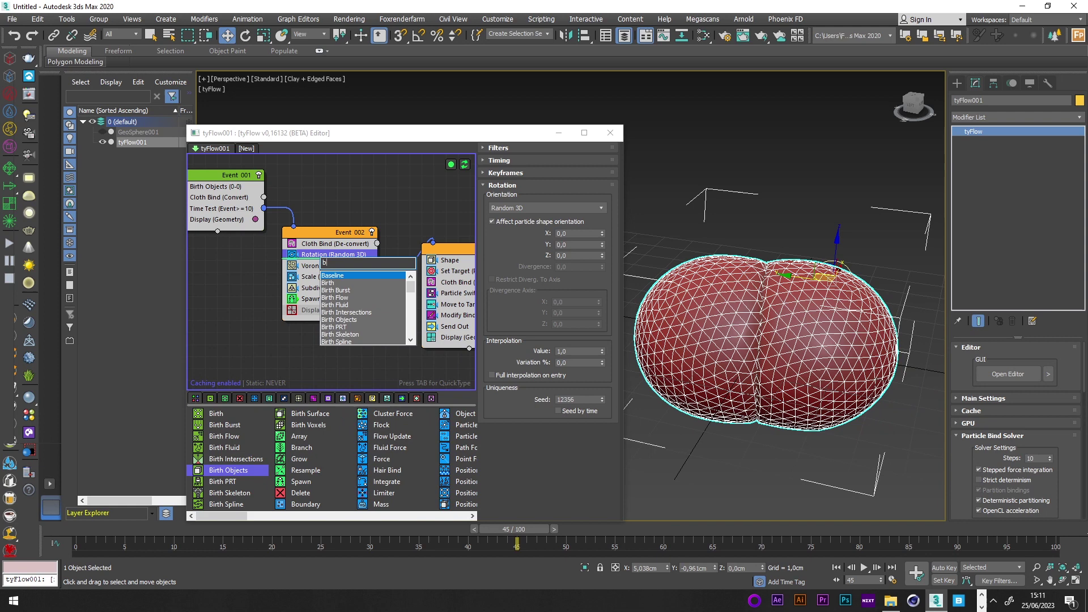
pyautogui.press('BackSpace')
pyautogui.write('cus')
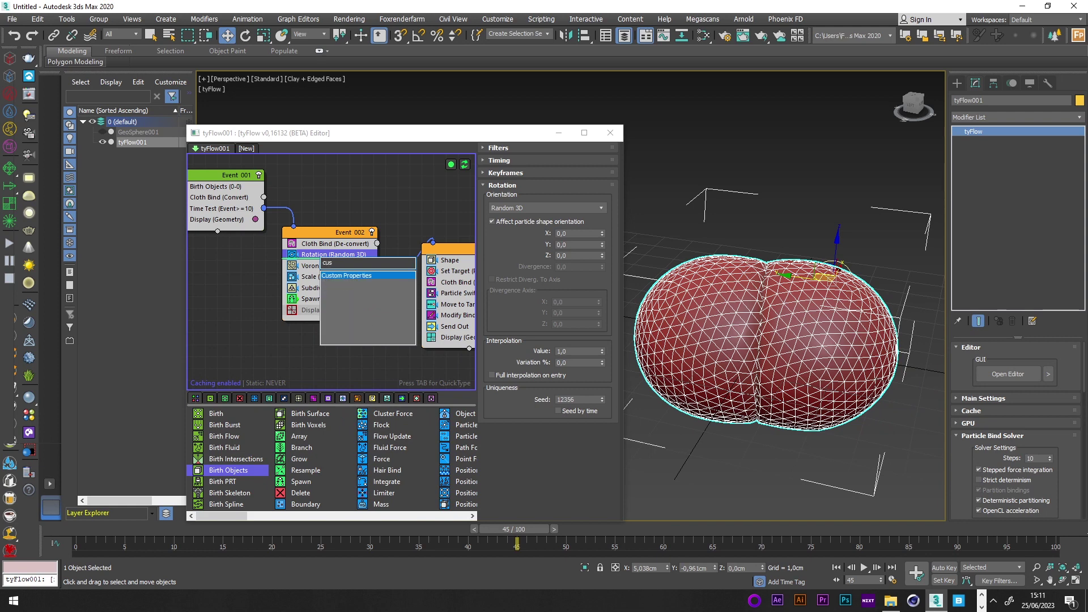
pyautogui.press('Return')
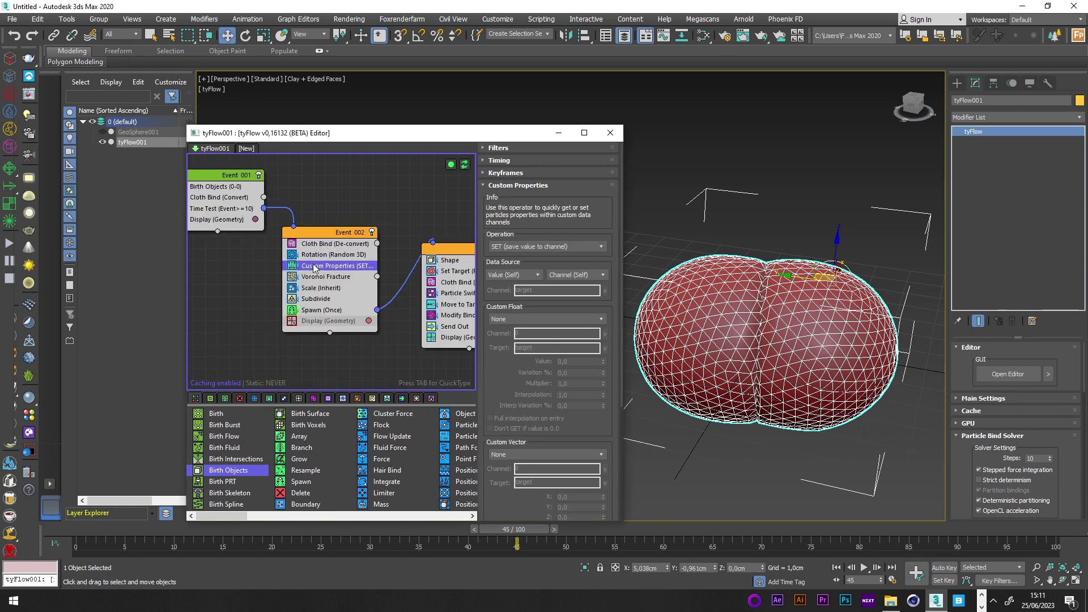
# - Make the Custom Properties operator save the Birth ID as a custom float in a channel named birth
pyautogui.click(502, 321)
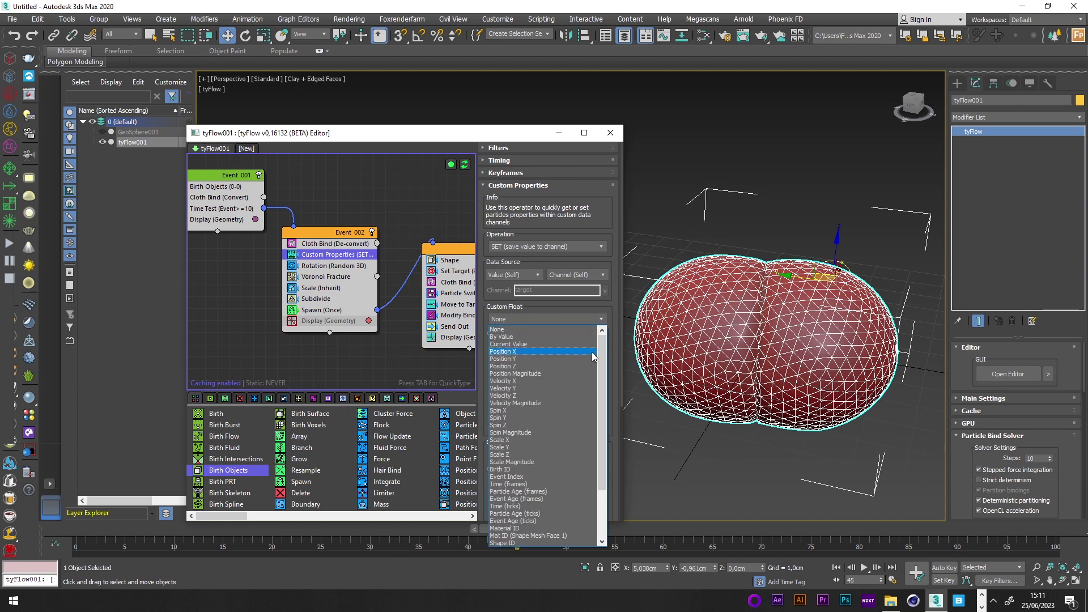
pyautogui.click(519, 469)
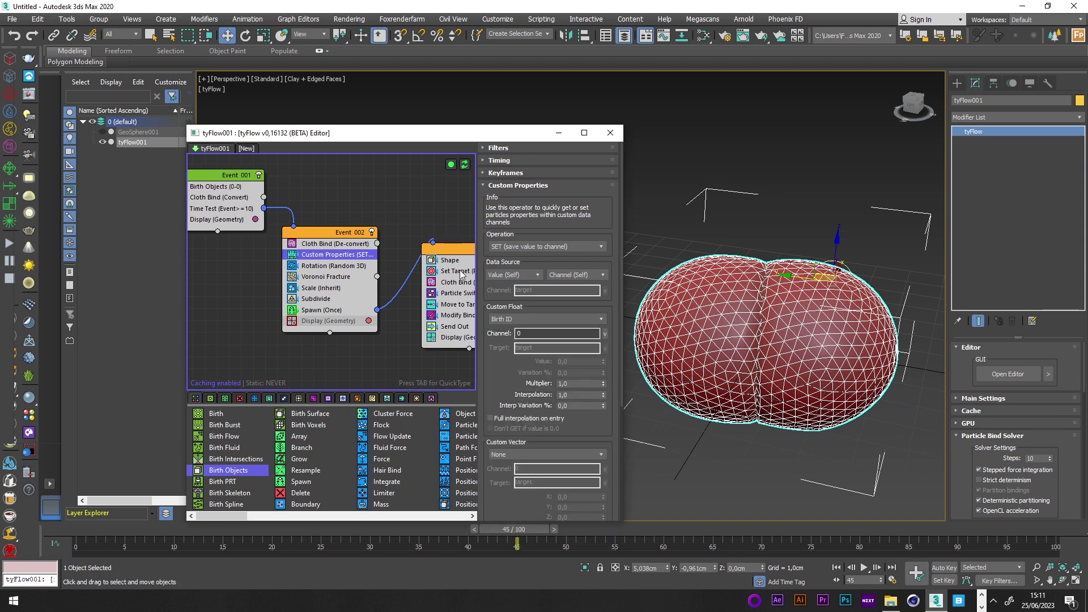
pyautogui.scroll(-4, 531, 233)
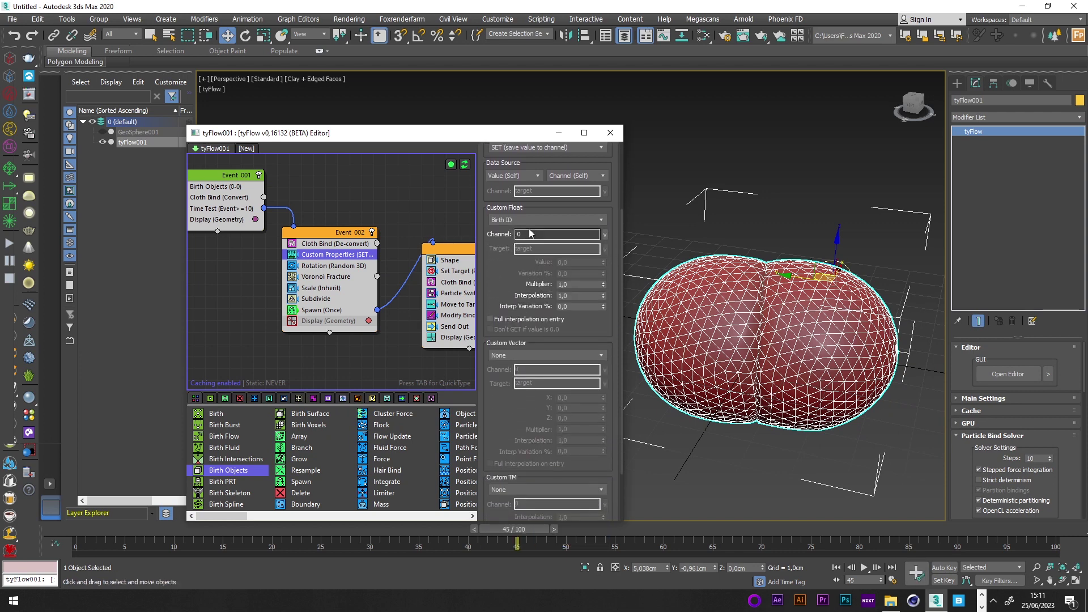
pyautogui.doubleClick(531, 233)
pyautogui.write('birth')
pyautogui.press('Return')
# - Make the Event_004 Particle Bind breakable
pyautogui.moveTo(430, 311); pyautogui.dragTo(200, 265, button='middle')
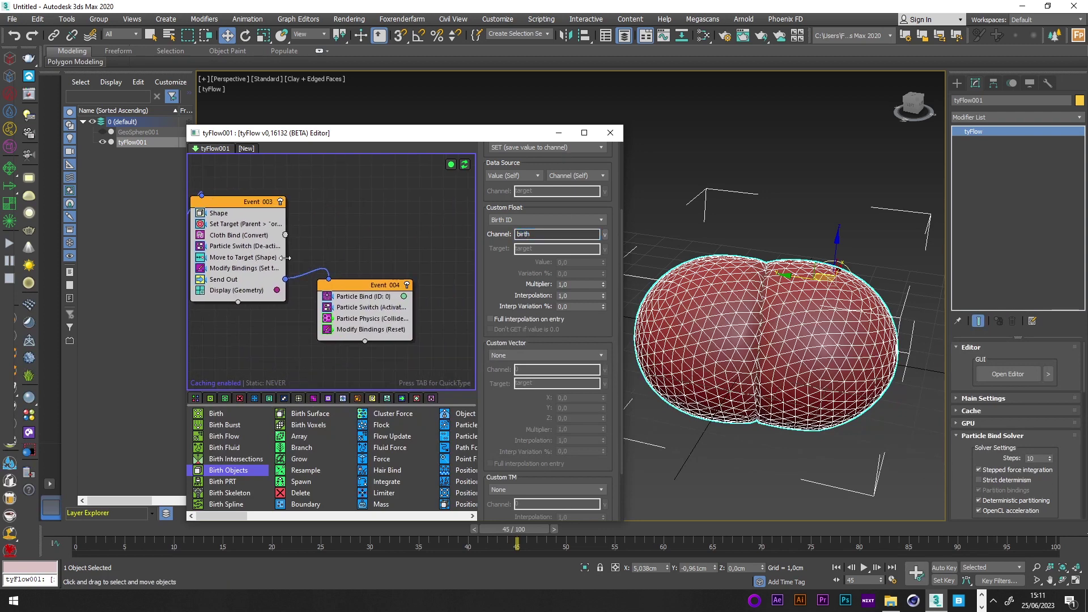
pyautogui.scroll(1, 377, 342)
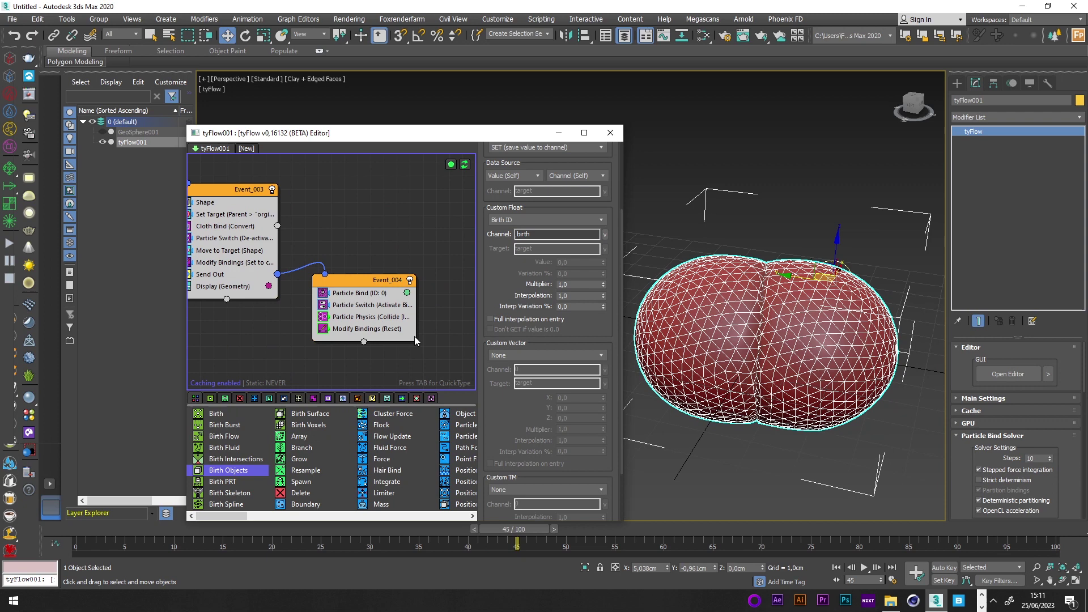
pyautogui.click(349, 306)
pyautogui.click(351, 293)
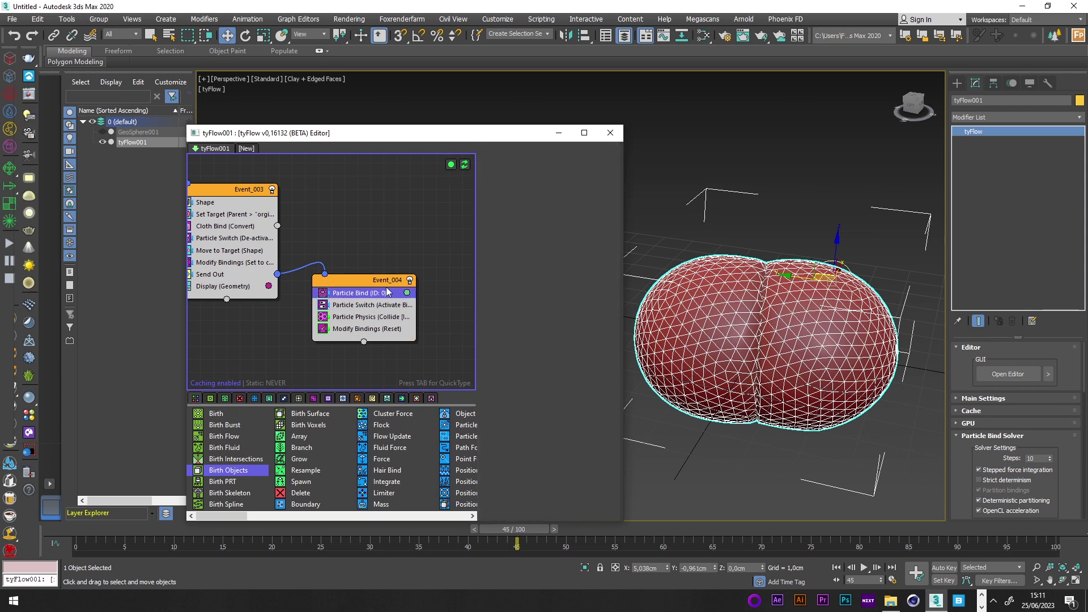
pyautogui.moveTo(513, 403); pyautogui.dragTo(517, 253)
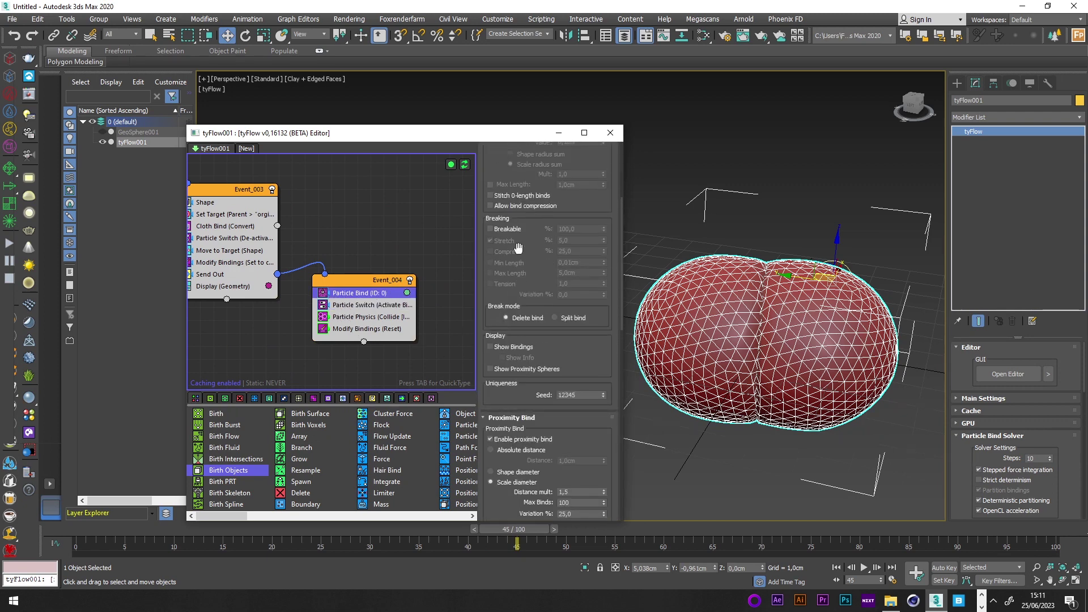
pyautogui.click(502, 232)
# - Enable clustering for the Particle Bind's proximity binding, using the birth channel
pyautogui.scroll(-4, 489, 465)
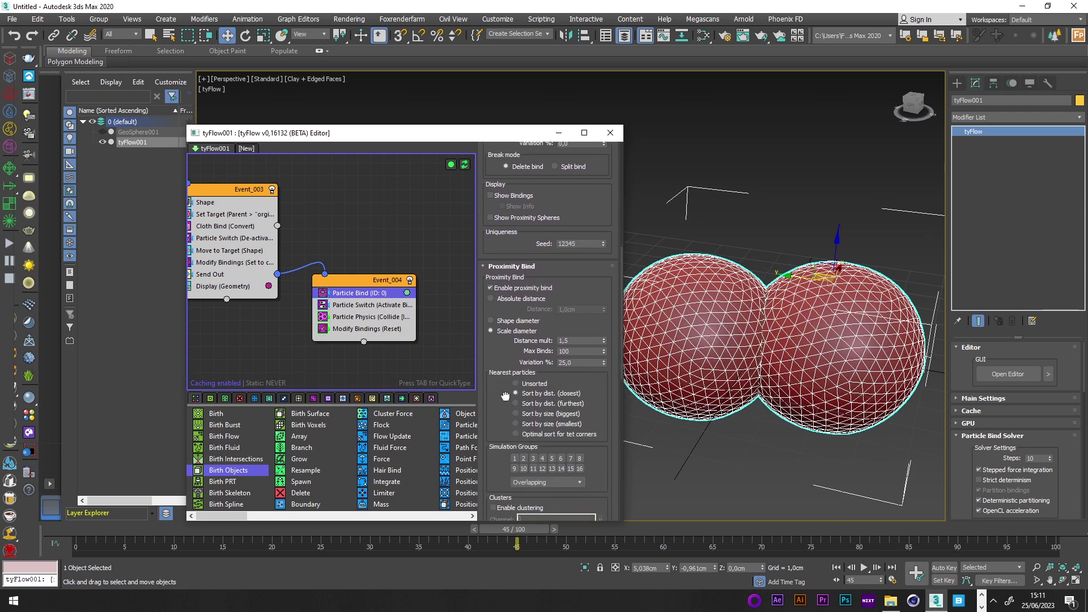
pyautogui.scroll(-3, 508, 409)
pyautogui.click(492, 409)
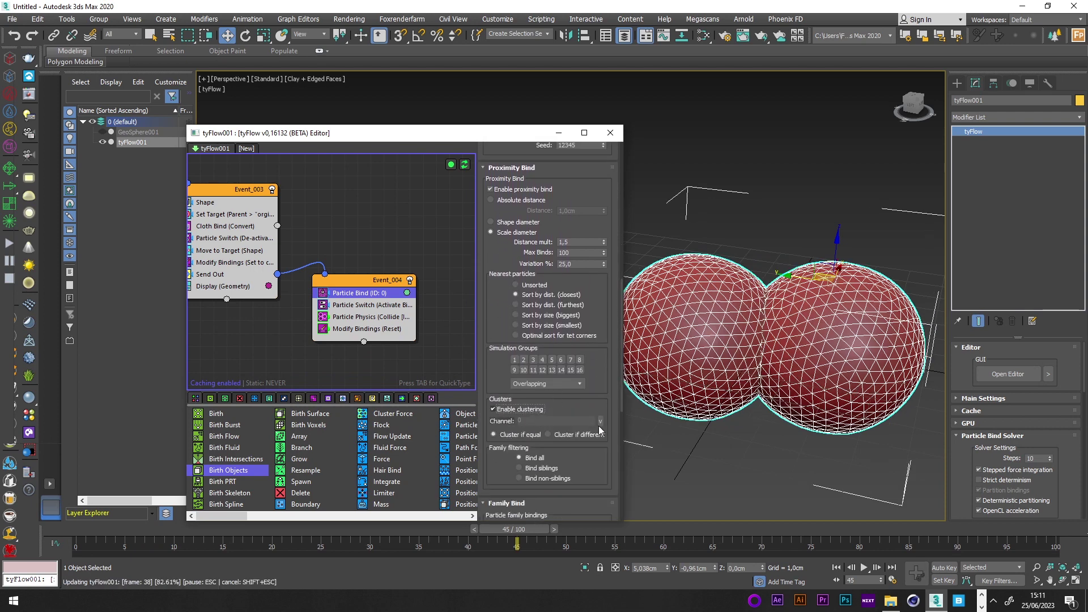
pyautogui.click(600, 421)
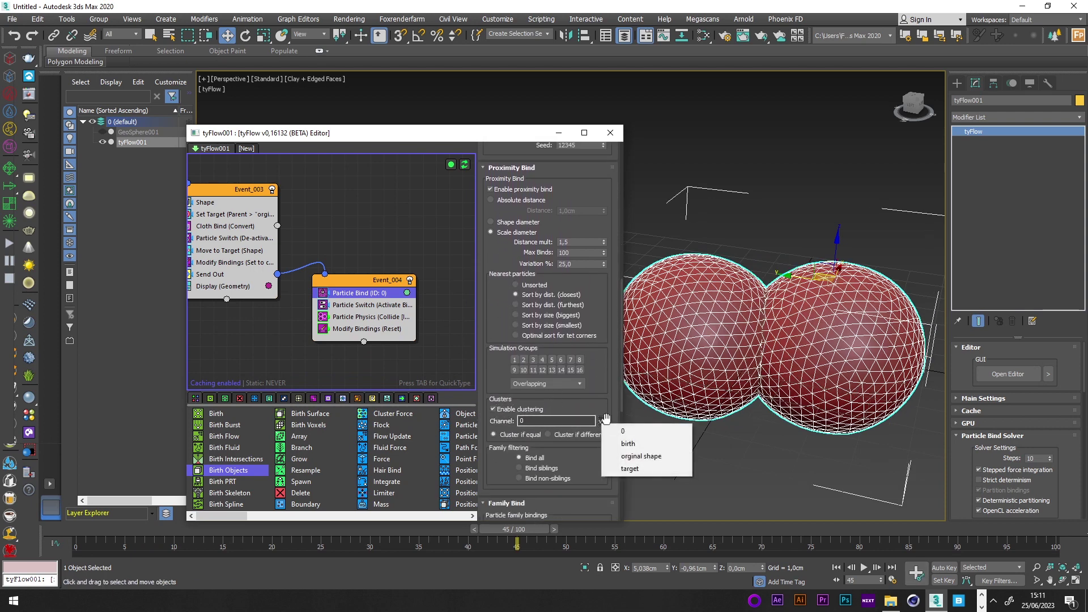
pyautogui.click(629, 444)
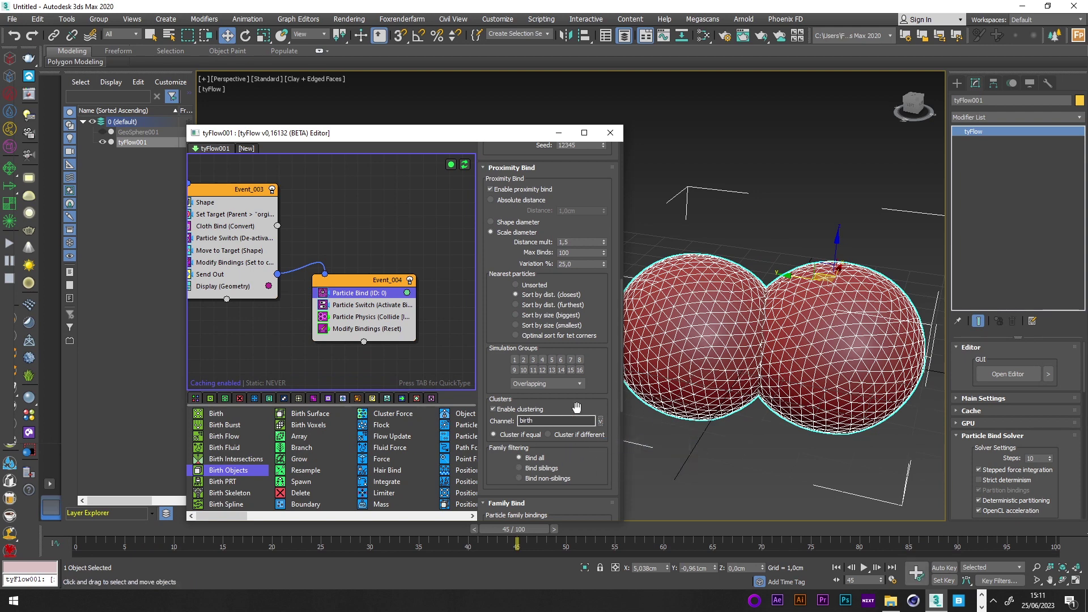
# - Go to frame 26 and set the Particle Bind's proximity distance multiplier to 3,0
pyautogui.click(332, 529)
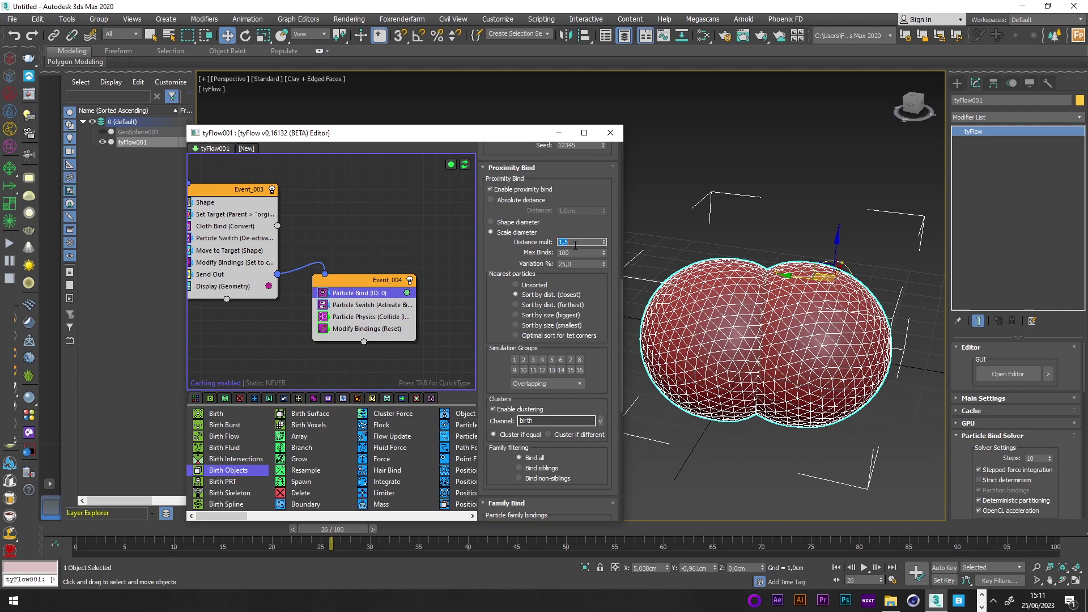
pyautogui.press('Return')
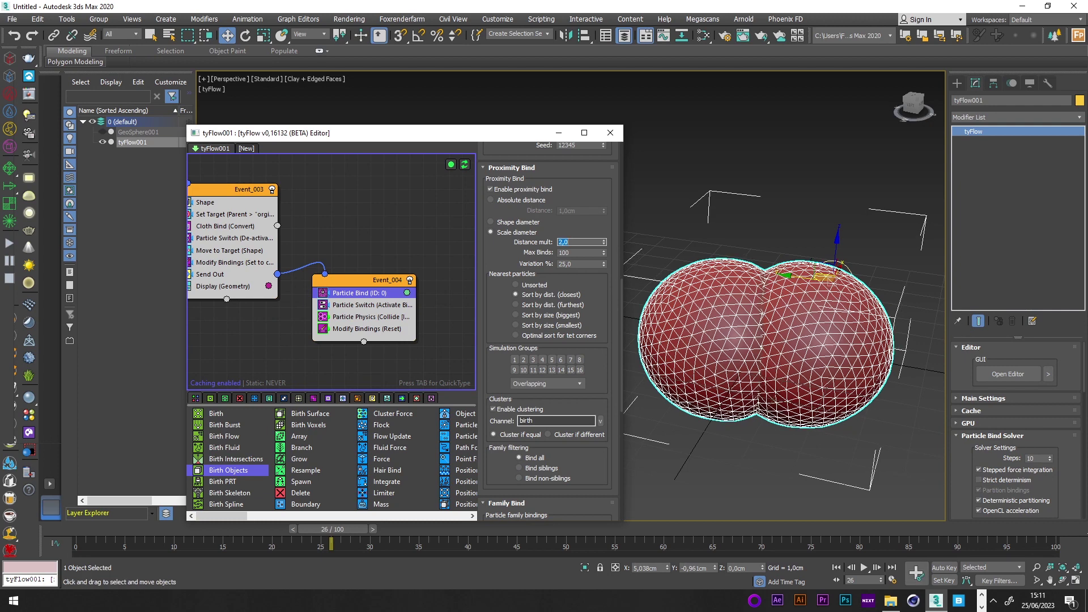
pyautogui.write('3')
pyautogui.press('Return')
pyautogui.scroll(5, 556, 402)
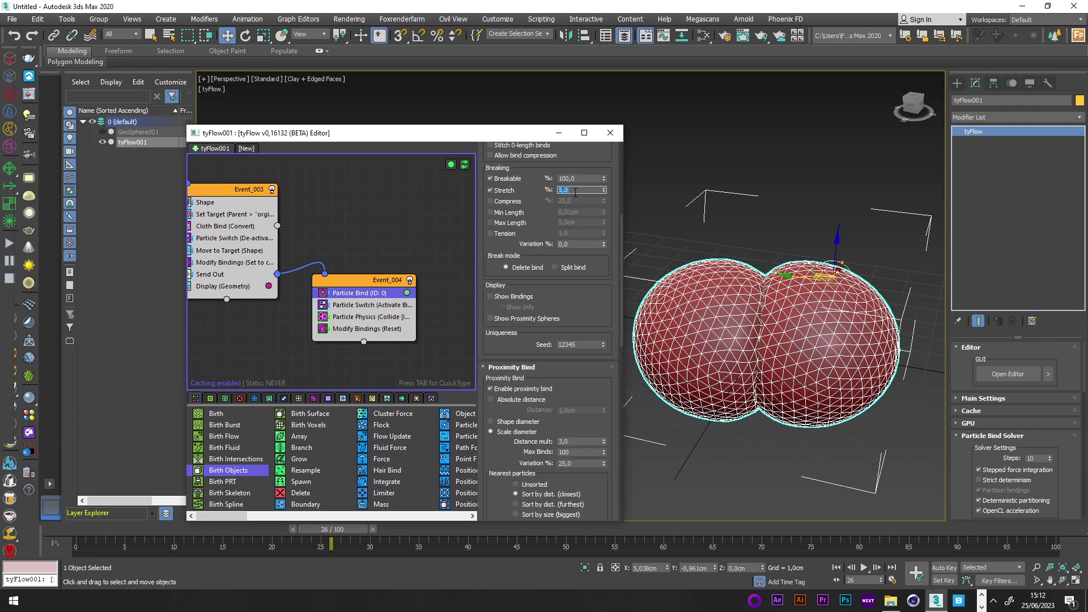
# - Try a 50,0 % stretch limit for the Particle Bind's breaking and scrub to frame 38 to check the separation
pyautogui.press('Return')
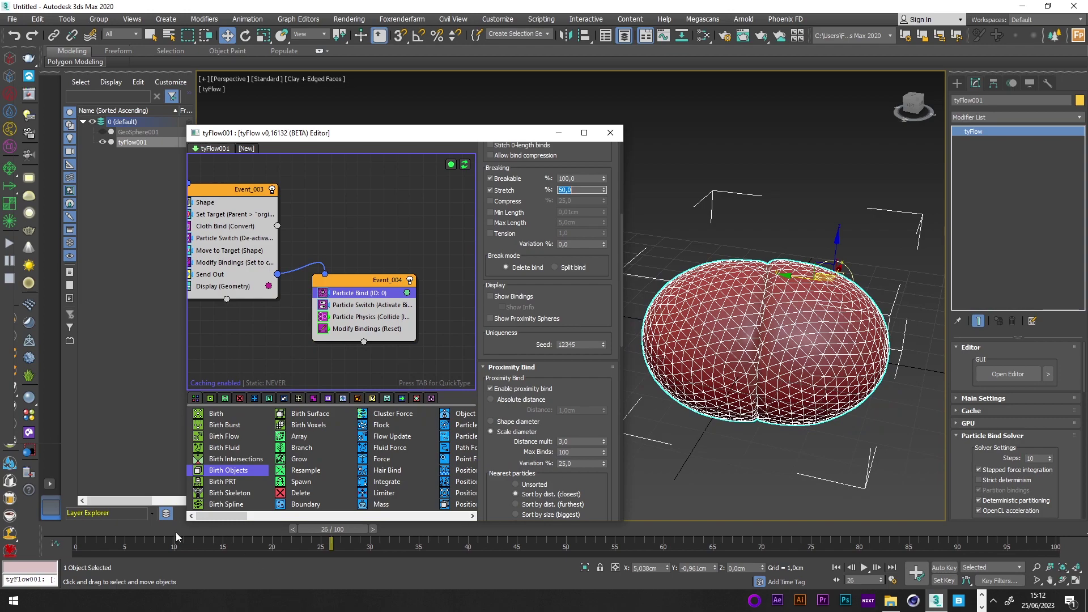
pyautogui.moveTo(176, 532); pyautogui.dragTo(236, 530)
pyautogui.moveTo(355, 528); pyautogui.dragTo(447, 518)
pyautogui.press('w')
# - Set the Particle Bind's breaking stretch limit to 20,0 % and scrub the timeline to frame 31 to check it
pyautogui.click(575, 191)
pyautogui.write('20')
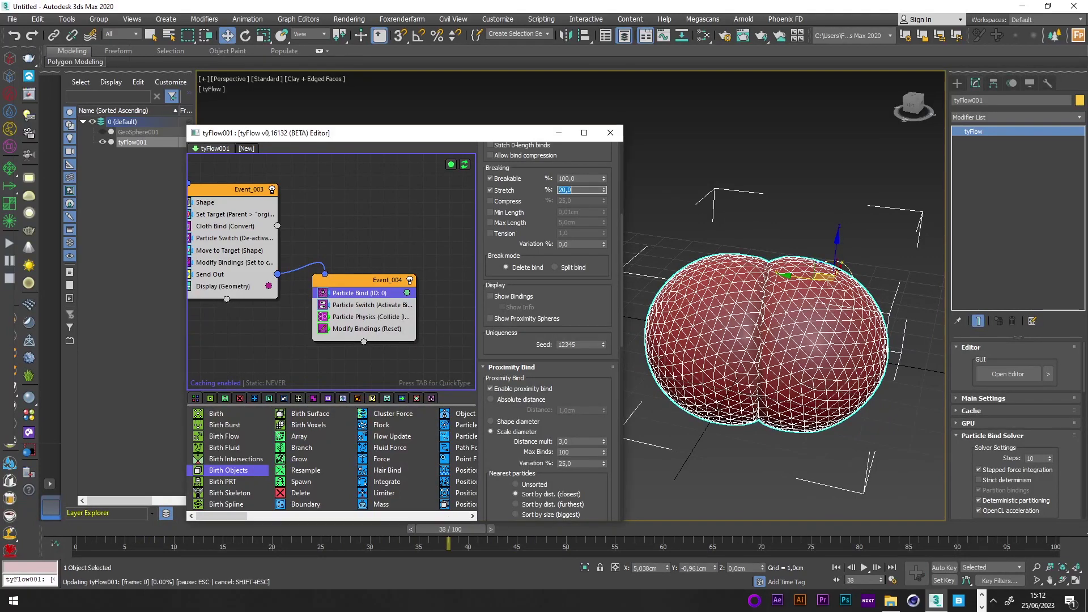
pyautogui.press('Return')
pyautogui.moveTo(147, 531); pyautogui.dragTo(397, 522)
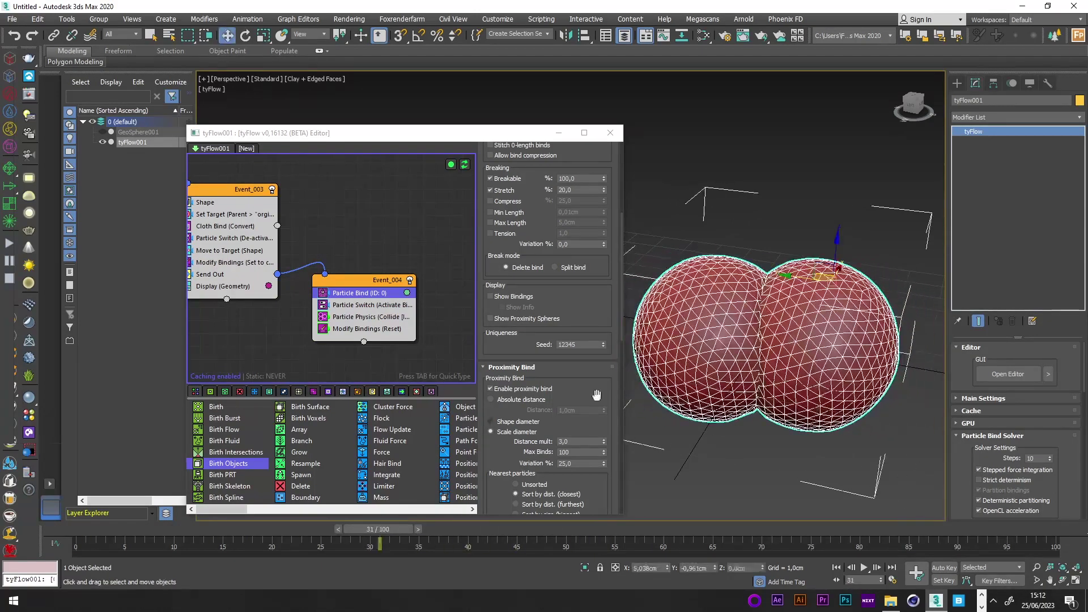
# - Add a tyRelax modifier to the tyFlow object with amount 0,1 and 10 iterations, leaving nothing selected
pyautogui.click(995, 120)
pyautogui.write('turn')
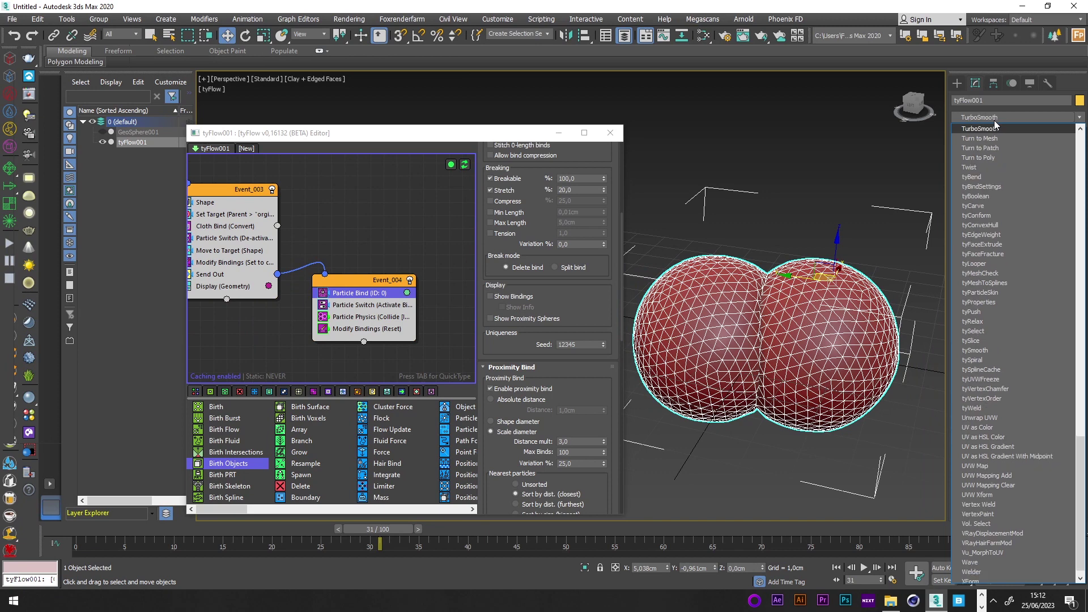
pyautogui.press('t')
pyautogui.press('t')
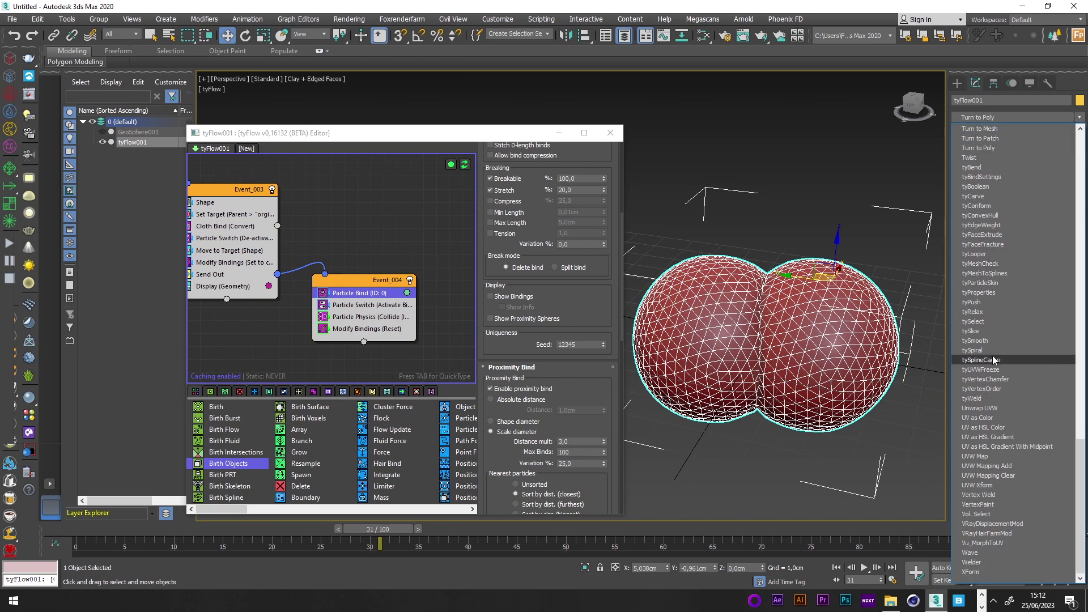
pyautogui.click(970, 312)
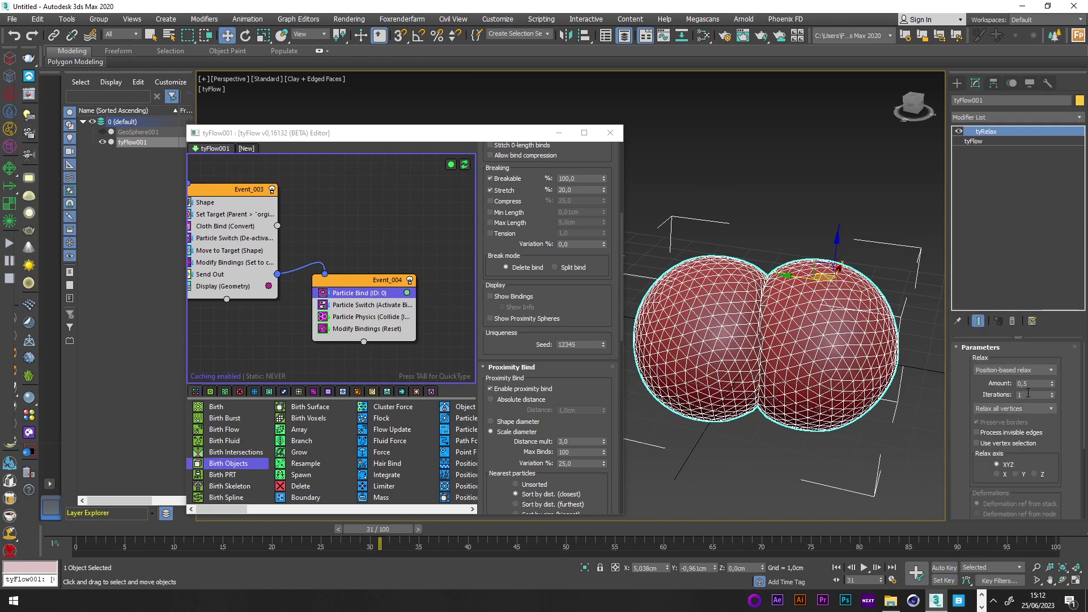
pyautogui.press('Return')
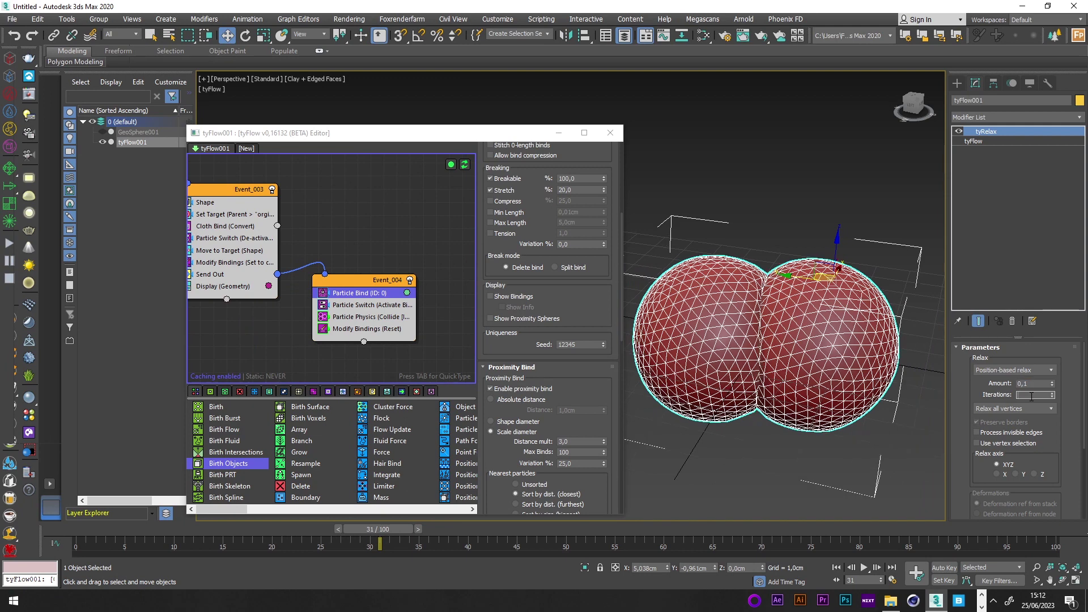
pyautogui.press('Return')
pyautogui.click(689, 203)
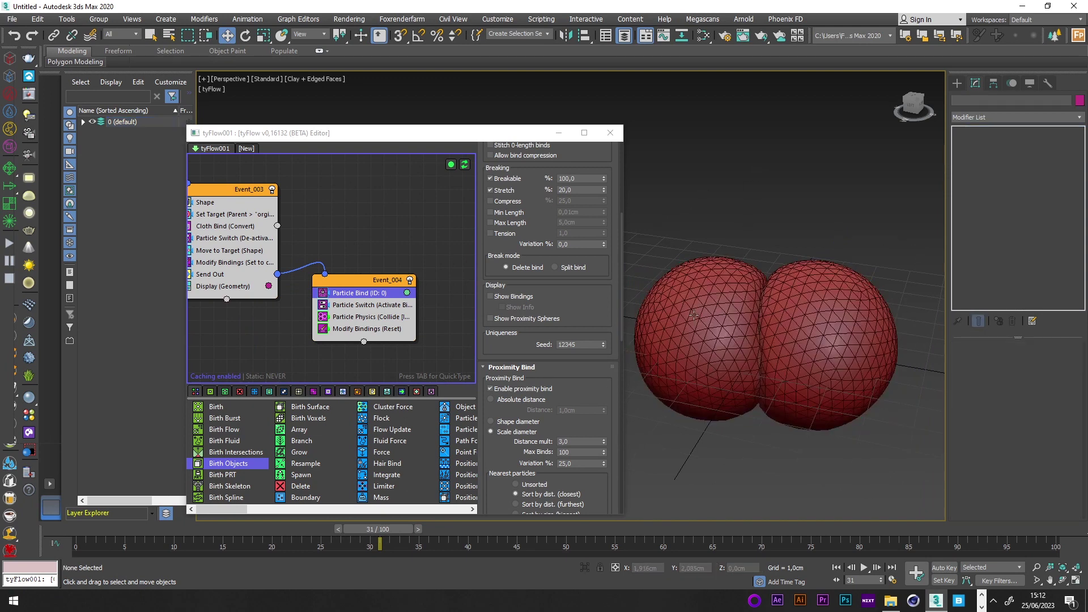
# - Set the Particle Bind's proximity distance multiplier to 2,0 and scrub to frame 48 to check the separation
pyautogui.moveTo(168, 536); pyautogui.dragTo(487, 530)
pyautogui.moveTo(567, 422); pyautogui.dragTo(569, 372)
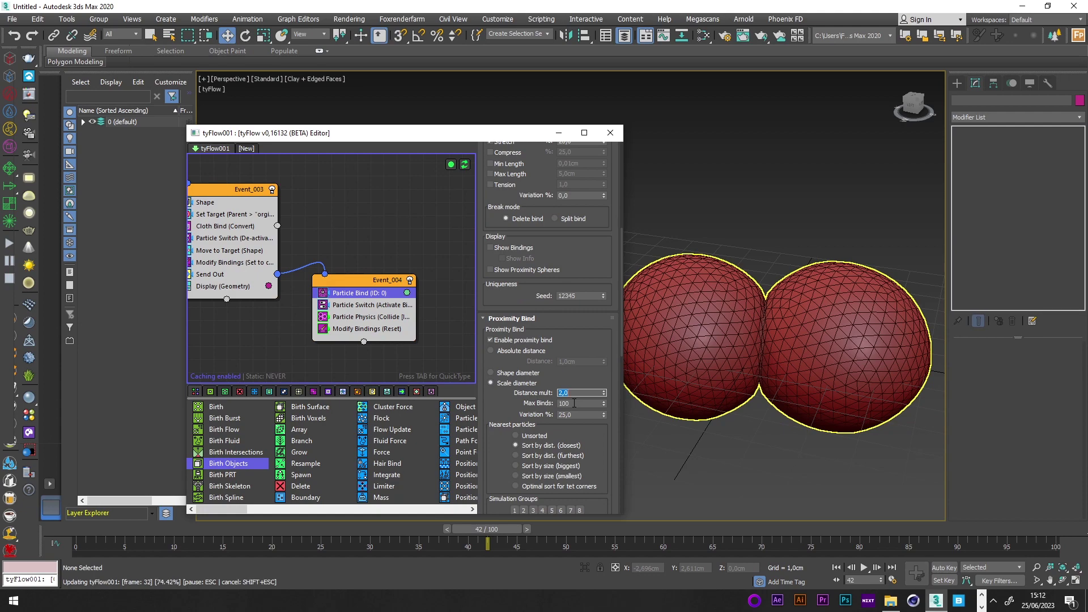
pyautogui.press('Return')
pyautogui.moveTo(94, 533); pyautogui.dragTo(546, 523)
pyautogui.moveTo(712, 281)
pyautogui.mouseDown(button='middle')
pyautogui.moveTo(737, 285)
pyautogui.moveTo(725, 284)
pyautogui.mouseUp(button='middle')
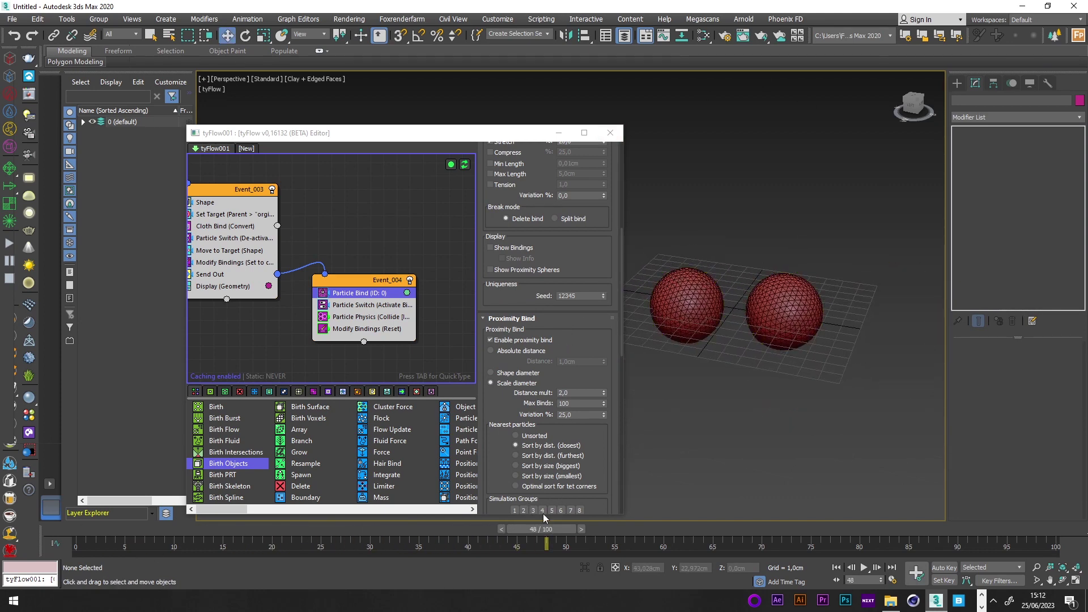
# - Reselect the tyFlow object and add a Force operator after Particle Physics in Event_004
pyautogui.click(798, 294)
pyautogui.moveTo(410, 326); pyautogui.dragTo(323, 311, button='middle')
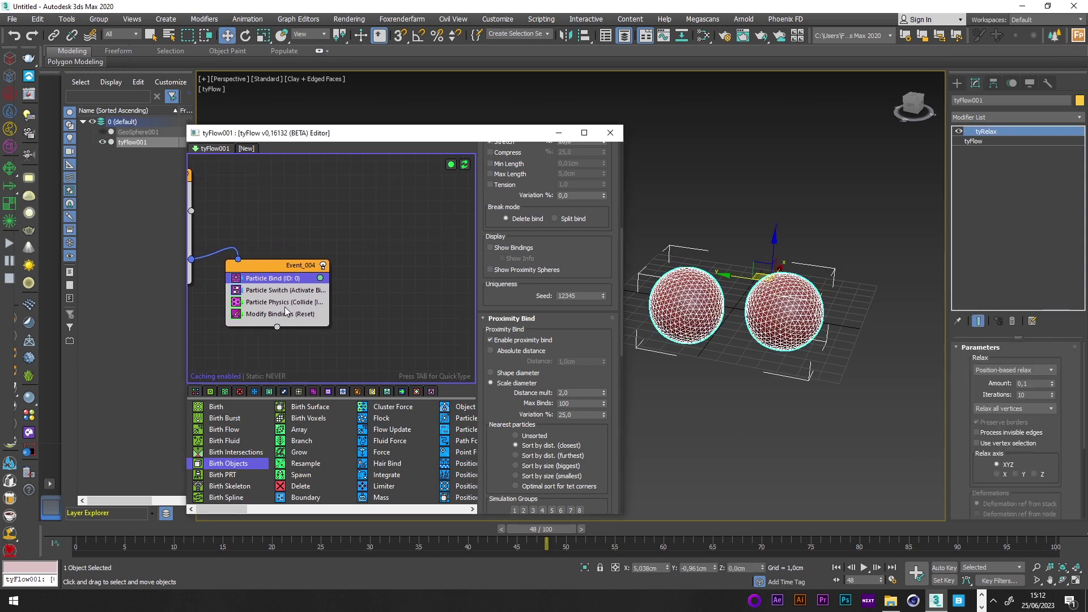
pyautogui.click(284, 306)
pyautogui.press('Tab')
pyautogui.write('for')
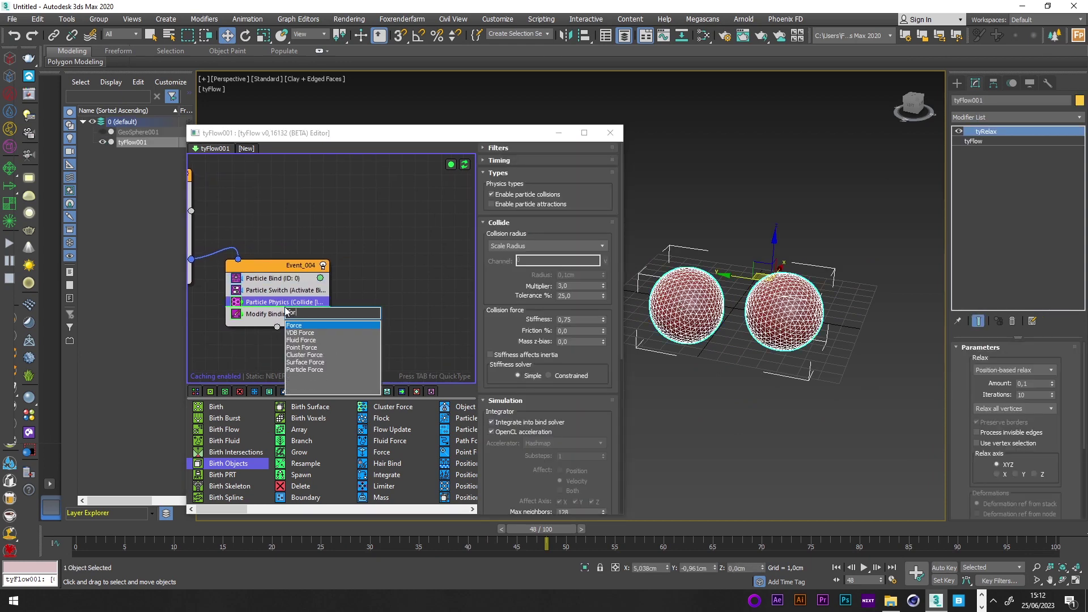
pyautogui.press('Return')
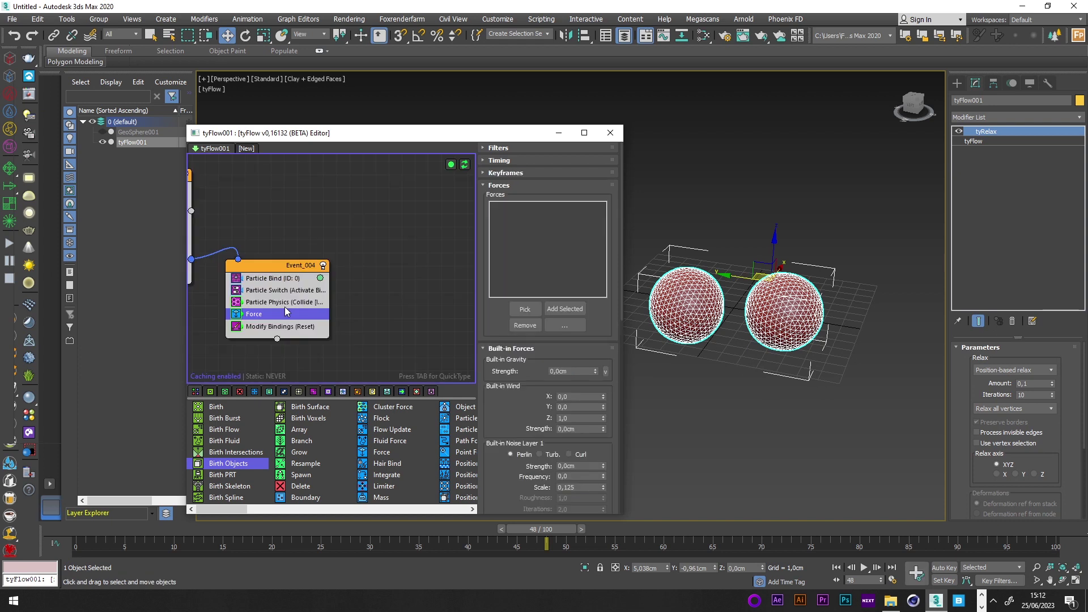
# - Switch the Force's built-in noise layer 1 to Curl with a strength of 0,01 cm and check frame 44
pyautogui.click(553, 455)
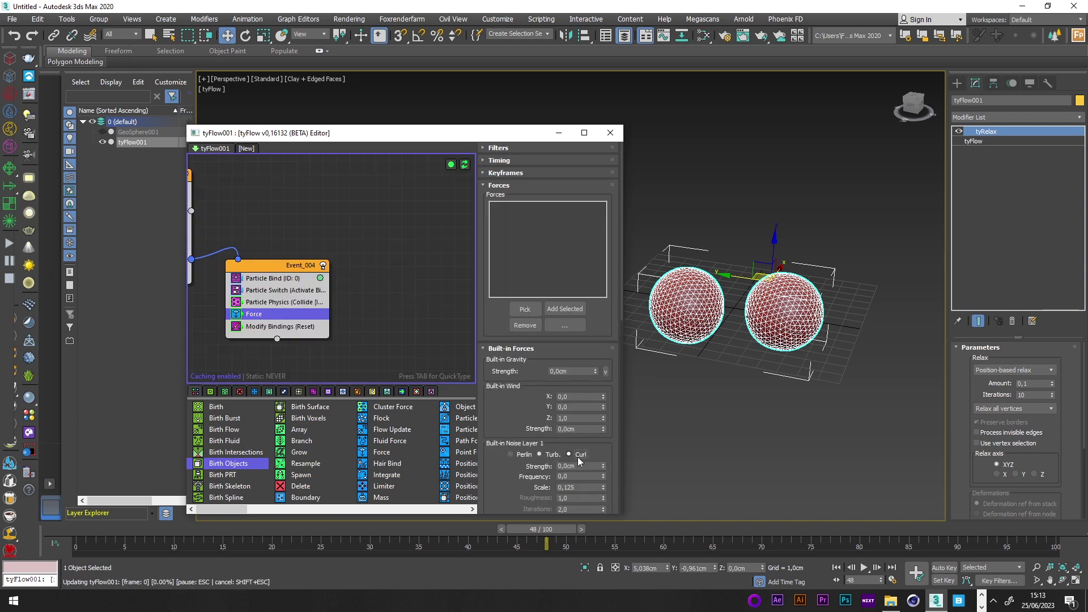
pyautogui.click(578, 455)
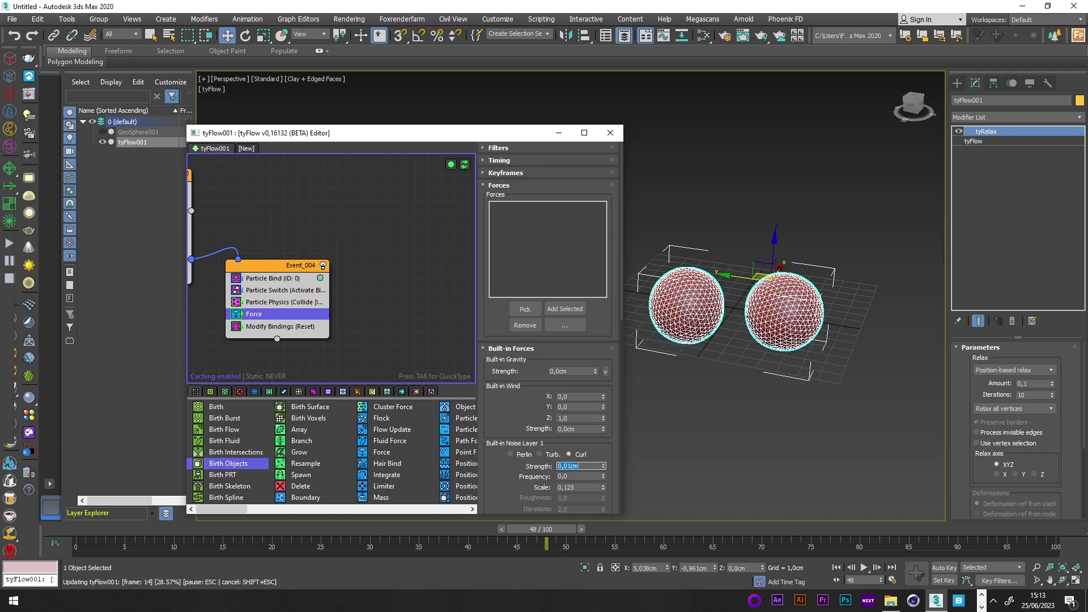
pyautogui.press('Return')
pyautogui.moveTo(97, 532); pyautogui.dragTo(504, 527)
# - Set the Force's curl noise strength to 0,02 cm and scrub to frame 52 to check the motion
pyautogui.click(587, 466)
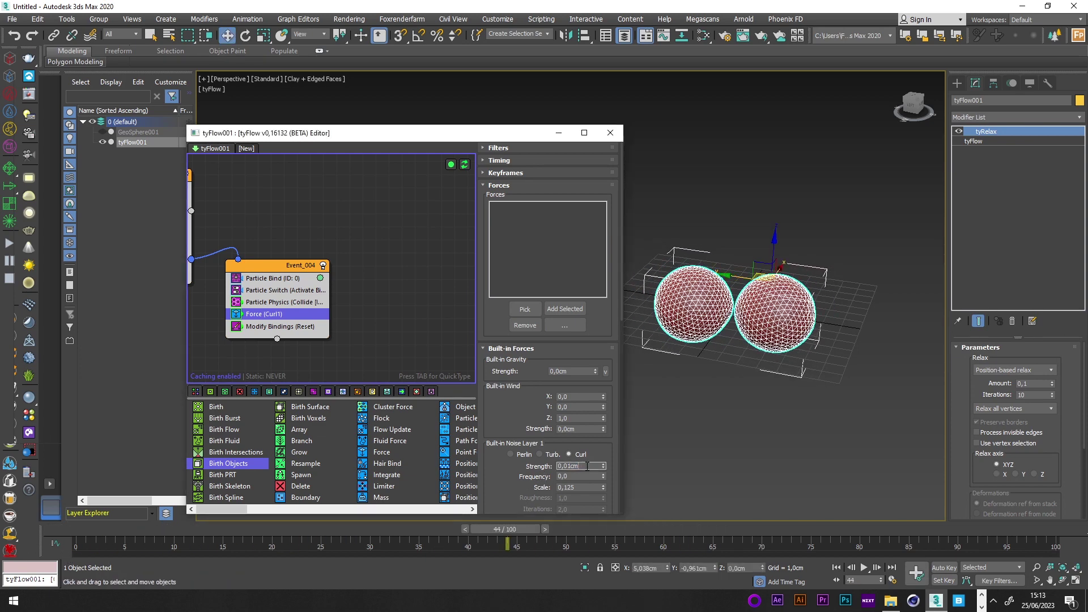
pyautogui.write('0,02')
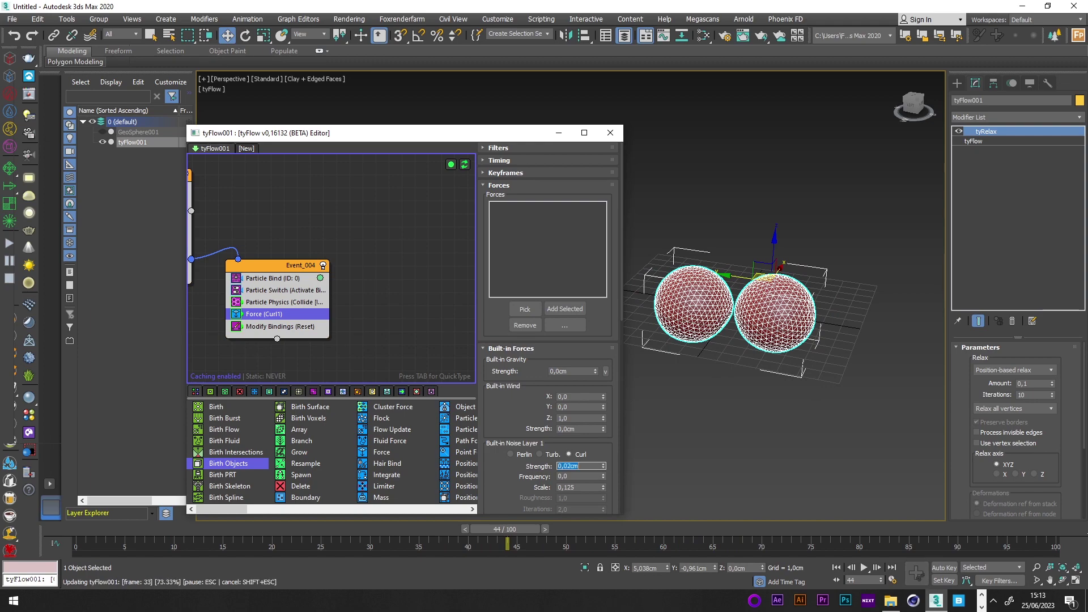
pyautogui.press('Return')
pyautogui.moveTo(119, 524); pyautogui.dragTo(599, 561)
# - Add a Slow operator after the Force in Event_004, set its velocity to 2,0 % on all axes, and preview the animation
pyautogui.press('Tab')
pyautogui.write('slow')
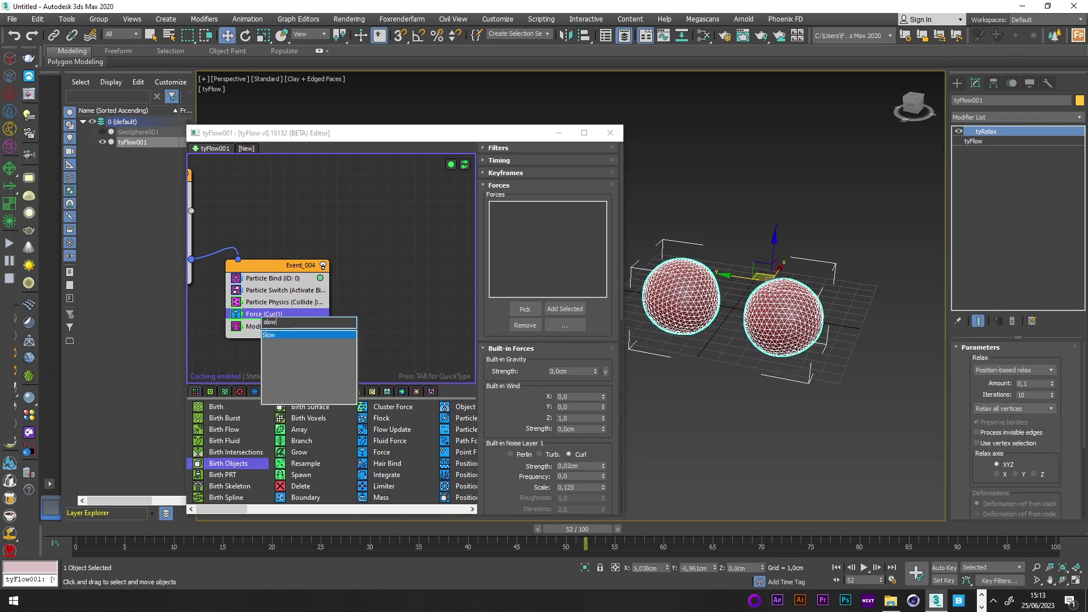
pyautogui.press('Return')
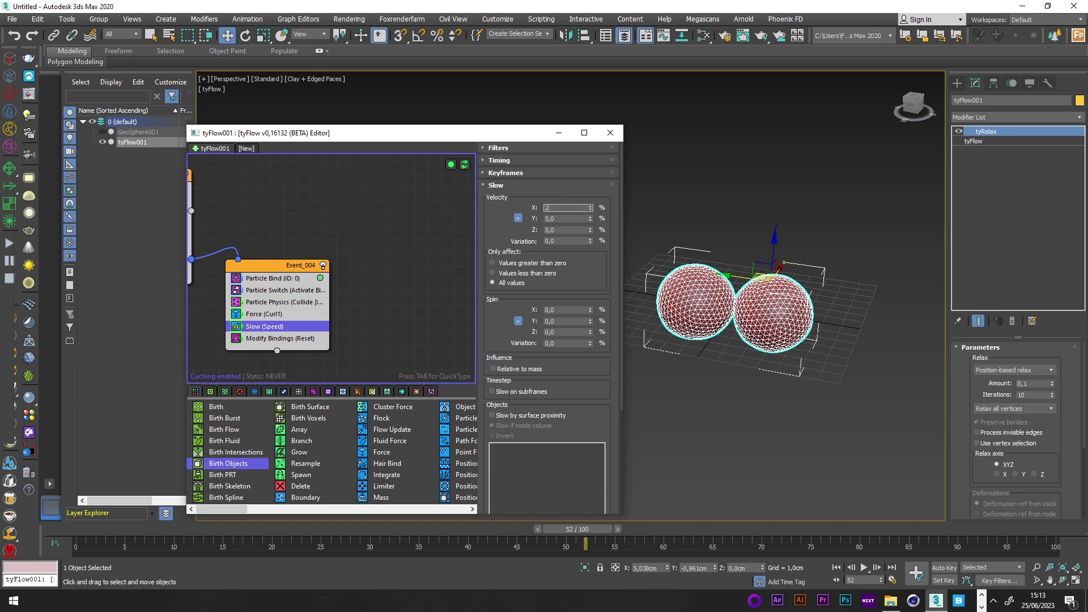
pyautogui.write('2')
pyautogui.press('Return')
pyautogui.moveTo(238, 529); pyautogui.dragTo(545, 506)
pyautogui.press('w')
pyautogui.keyDown('alt'); pyautogui.moveTo(786, 304); pyautogui.dragTo(728, 310, button='middle'); pyautogui.keyUp('alt')
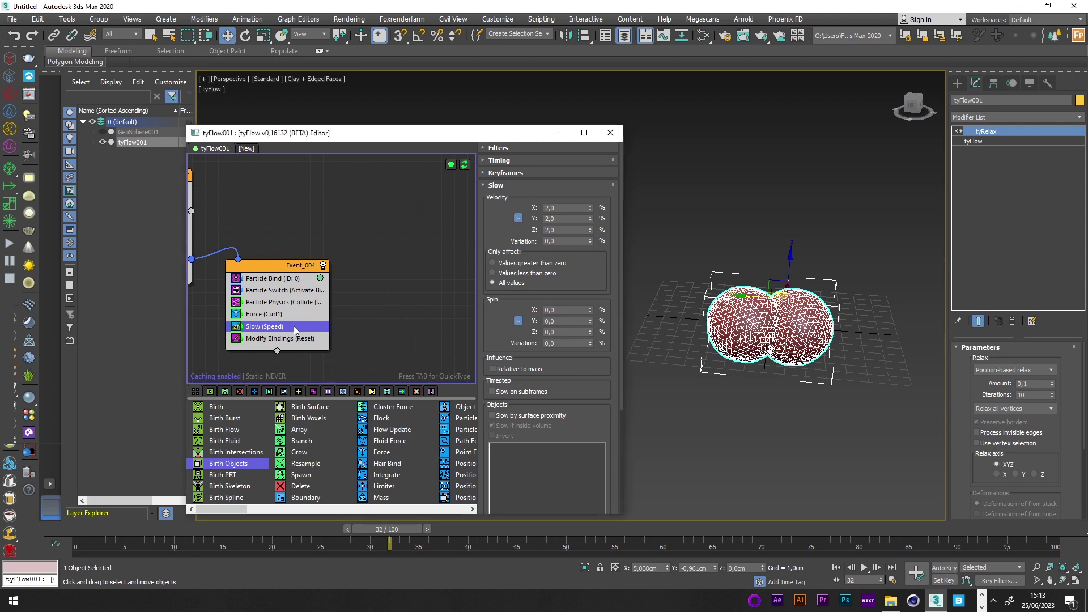
# - Add a Time Test operator to Event_004
pyautogui.press('Tab')
pyautogui.write('time')
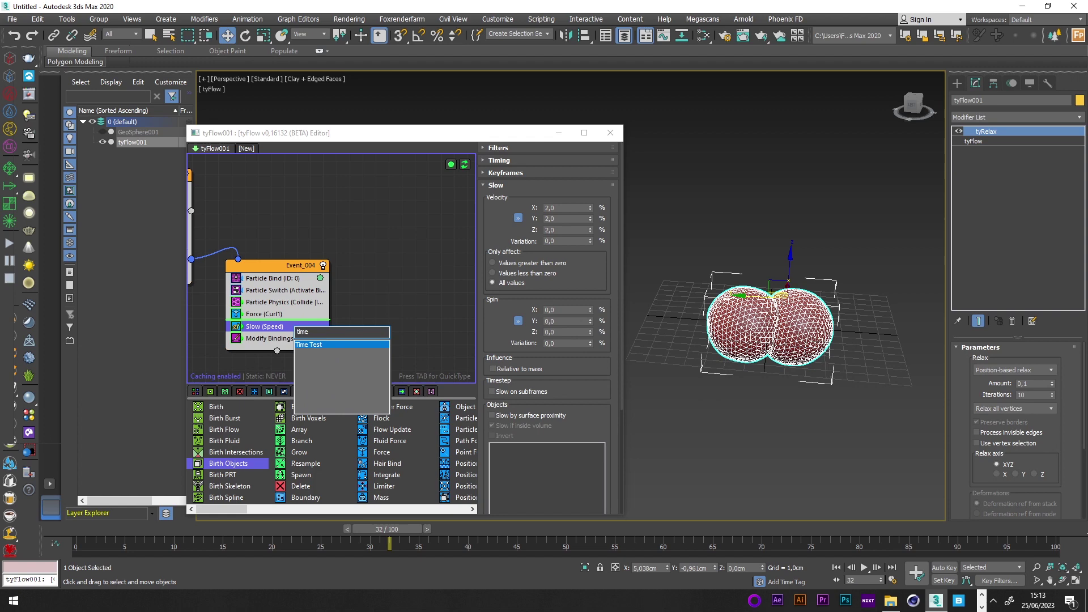
pyautogui.press('Return')
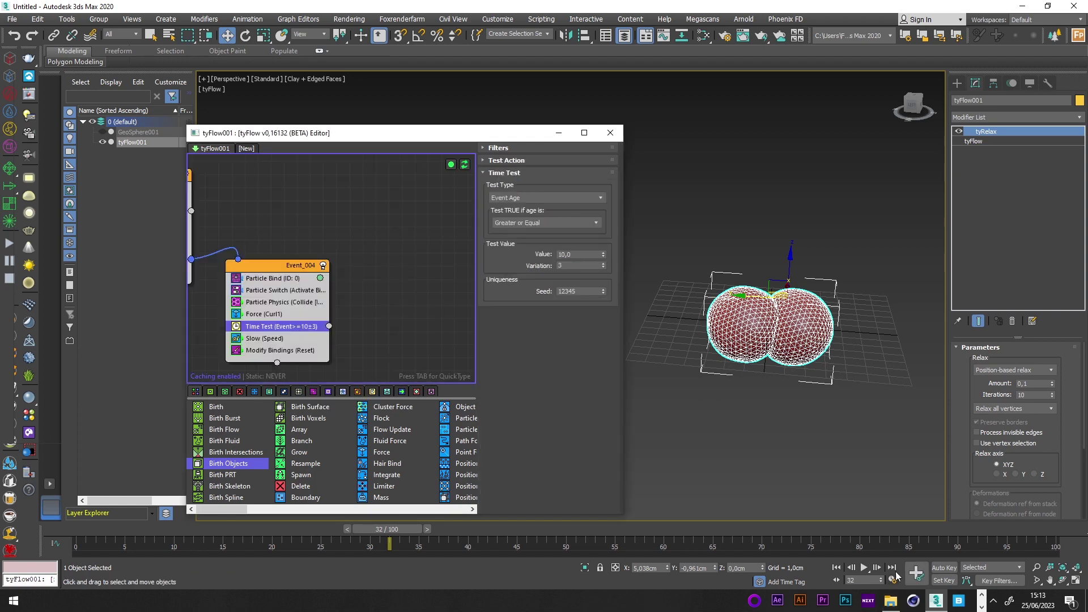
# - Set the animation's end time to 300 frames in the time configuration
pyautogui.click(891, 580)
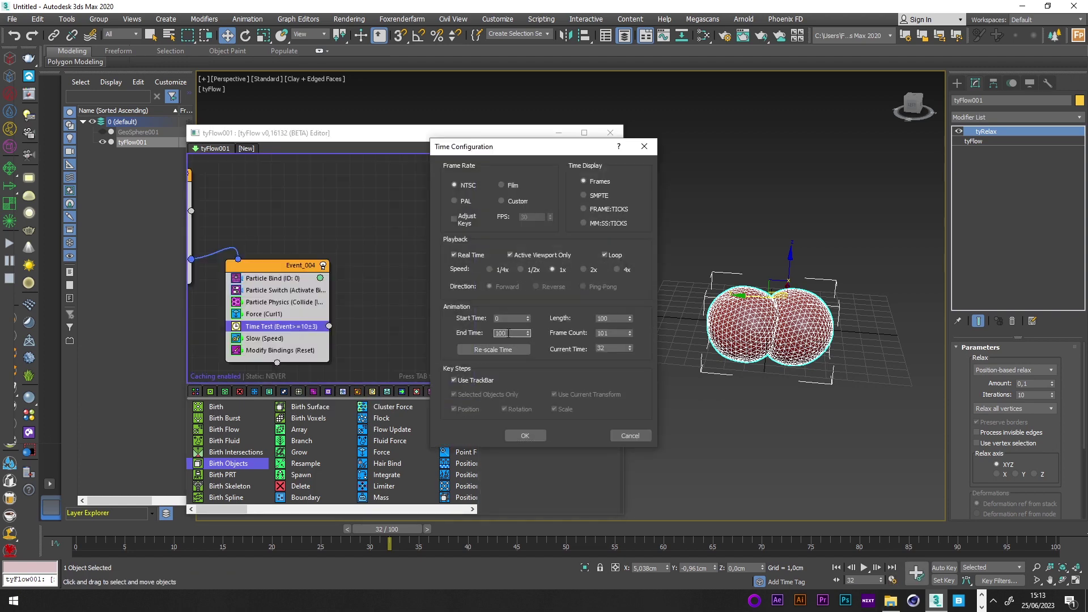
pyautogui.press('Return')
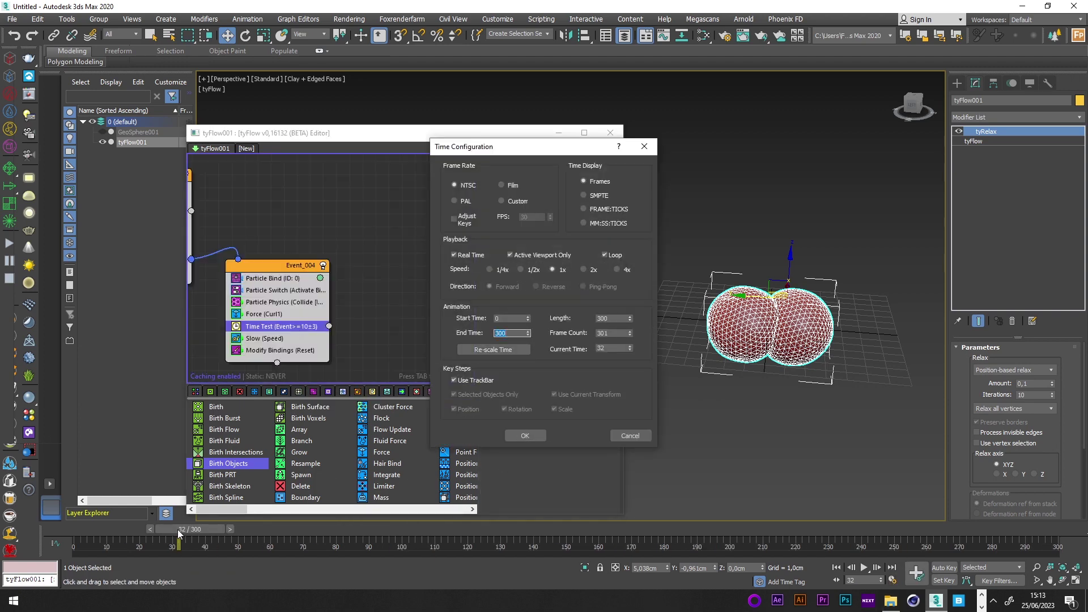
pyautogui.press('Return')
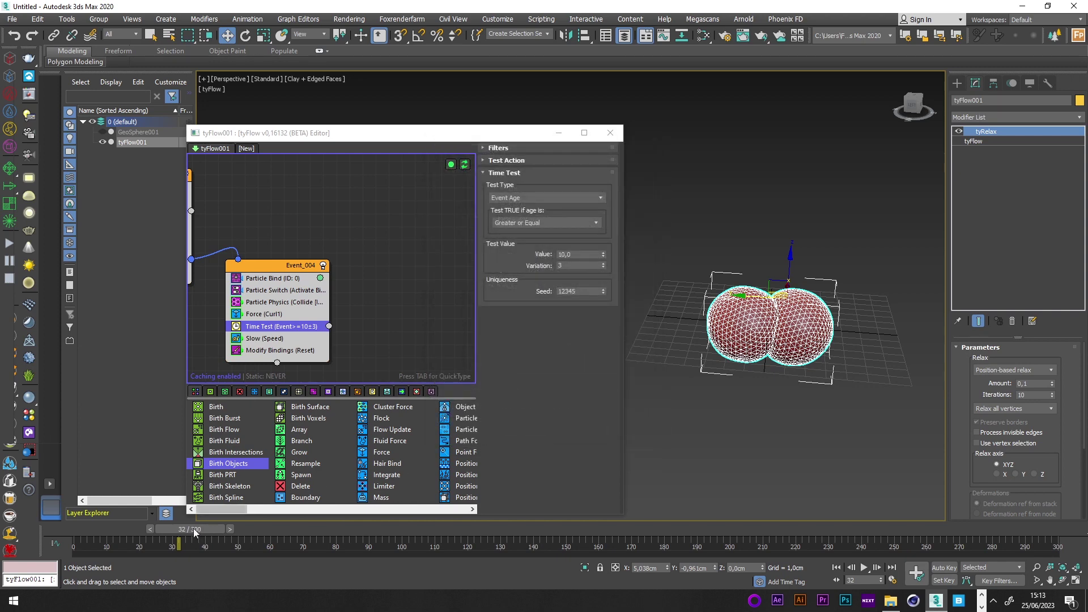
# - Set the Time Test's event age value to 70,0 and reorder Event_004 so that Time Test comes last
pyautogui.moveTo(194, 532); pyautogui.dragTo(284, 536)
pyautogui.press('w')
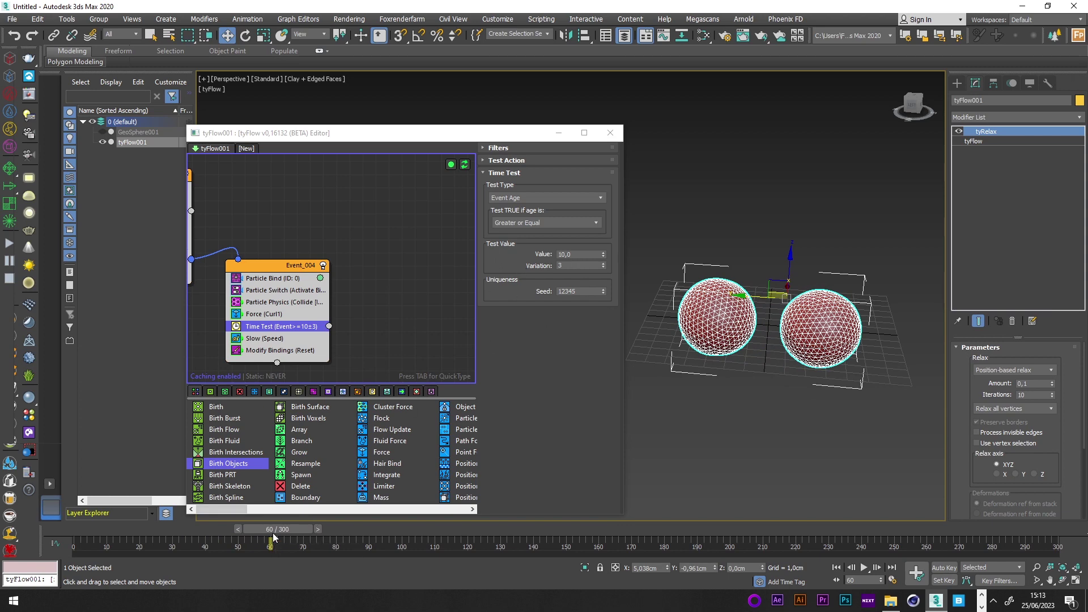
pyautogui.moveTo(273, 536); pyautogui.dragTo(306, 536)
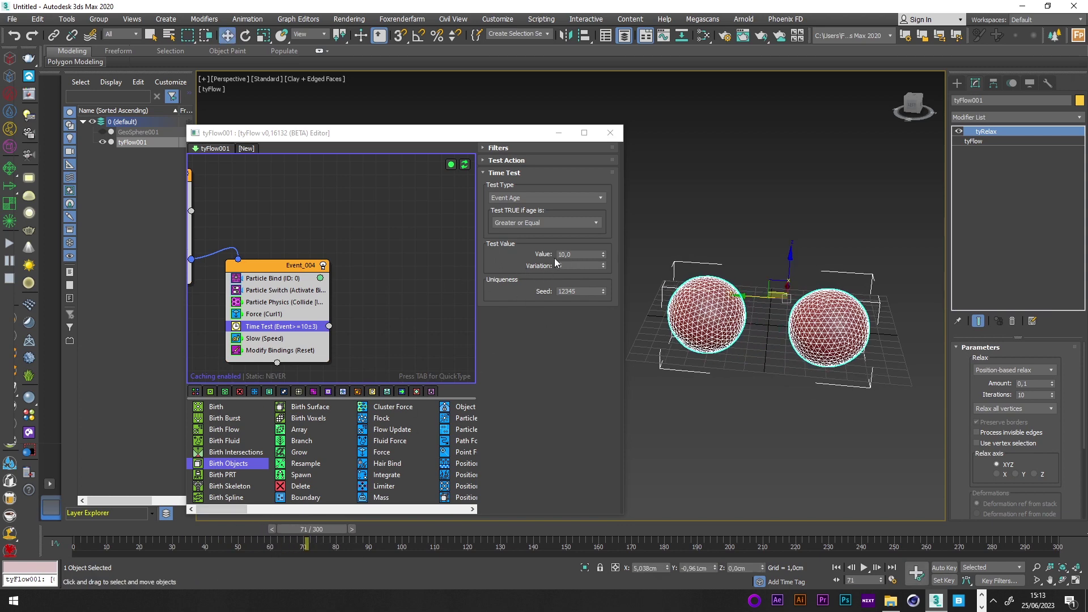
pyautogui.write('70')
pyautogui.press('Return')
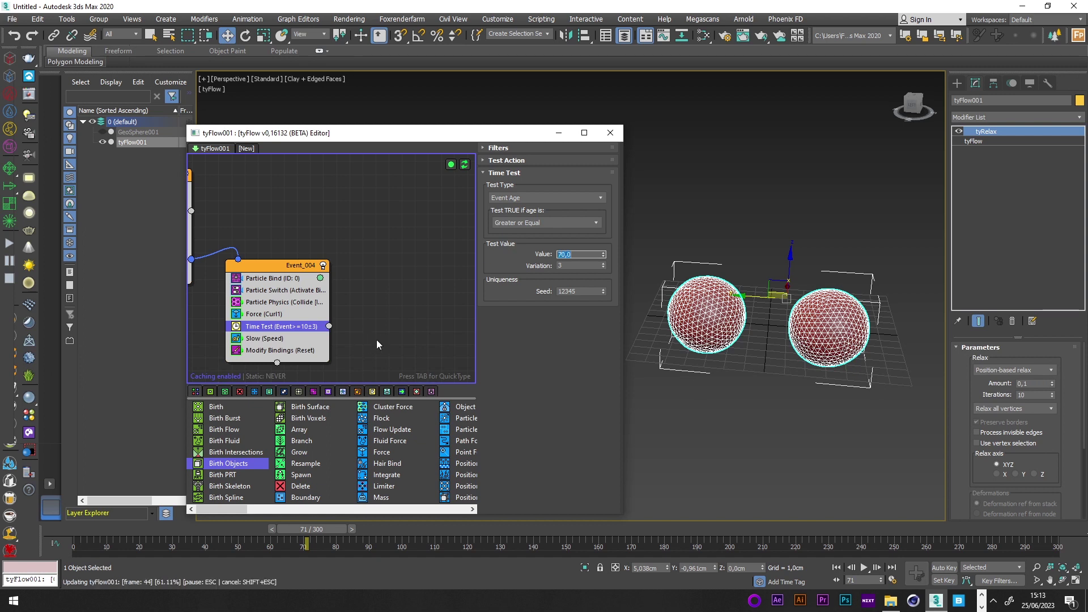
pyautogui.moveTo(271, 352); pyautogui.dragTo(272, 347)
# - Create a new event with a Split operator and connect Event_004's Time Test output to it
pyautogui.click(359, 346)
pyautogui.press('Tab')
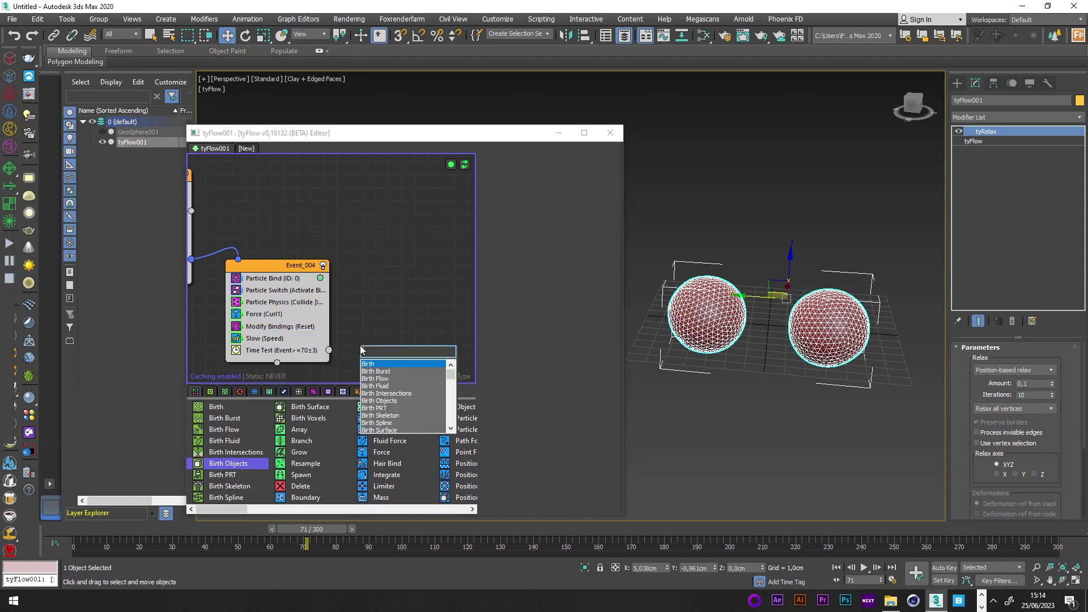
pyautogui.write('spli')
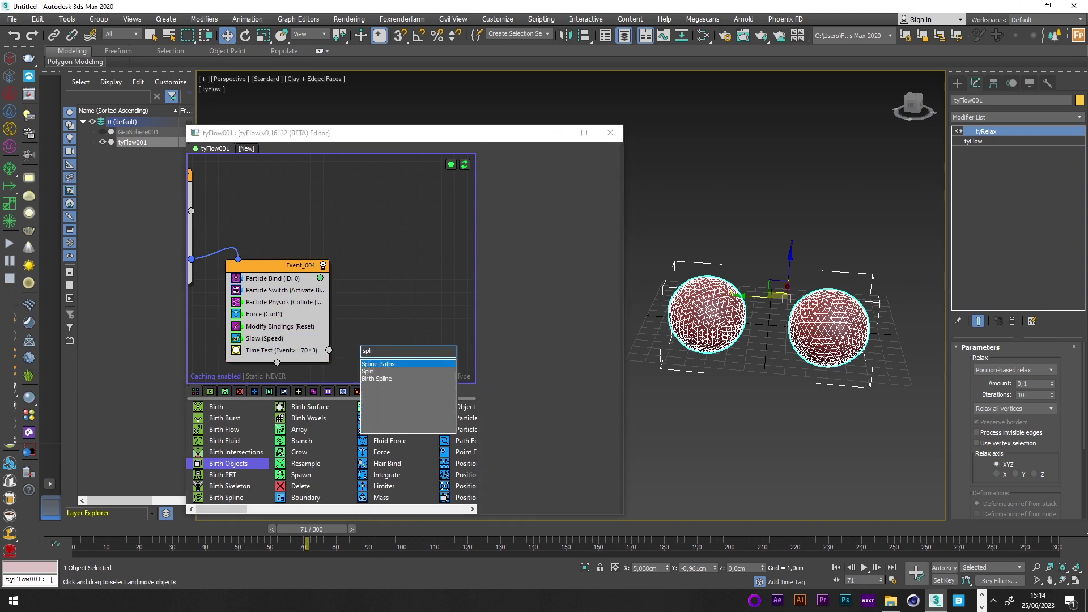
pyautogui.click(377, 372)
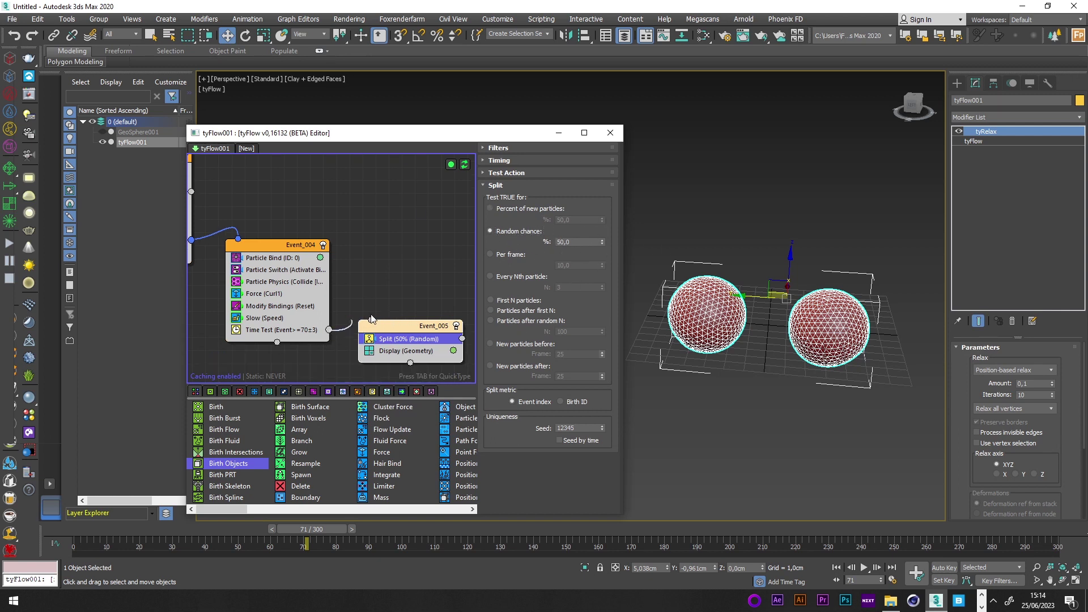
pyautogui.scroll(-5, 363, 297)
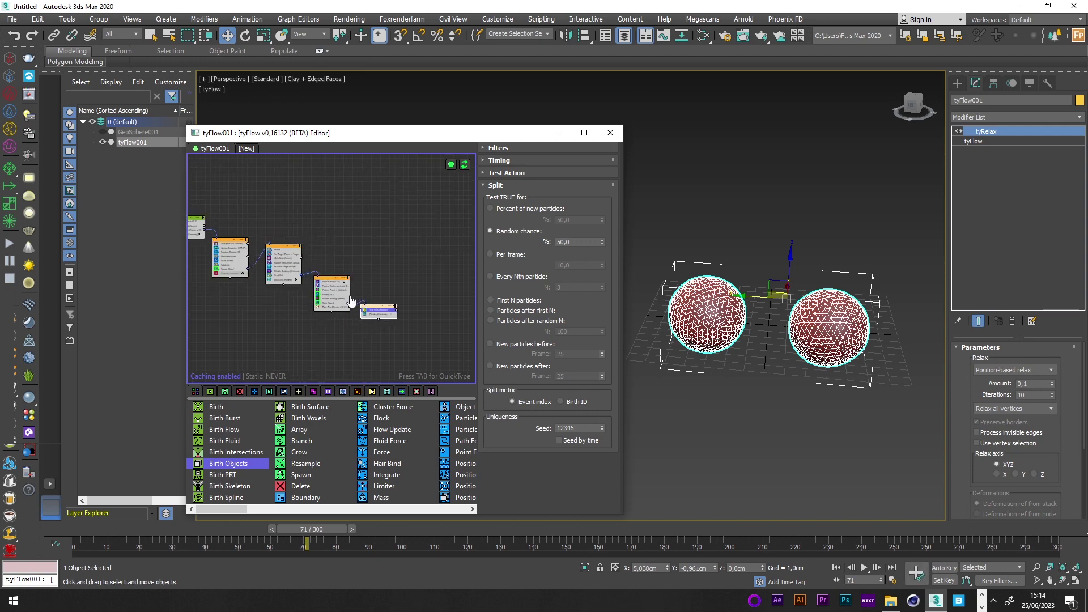
pyautogui.scroll(1, 436, 335)
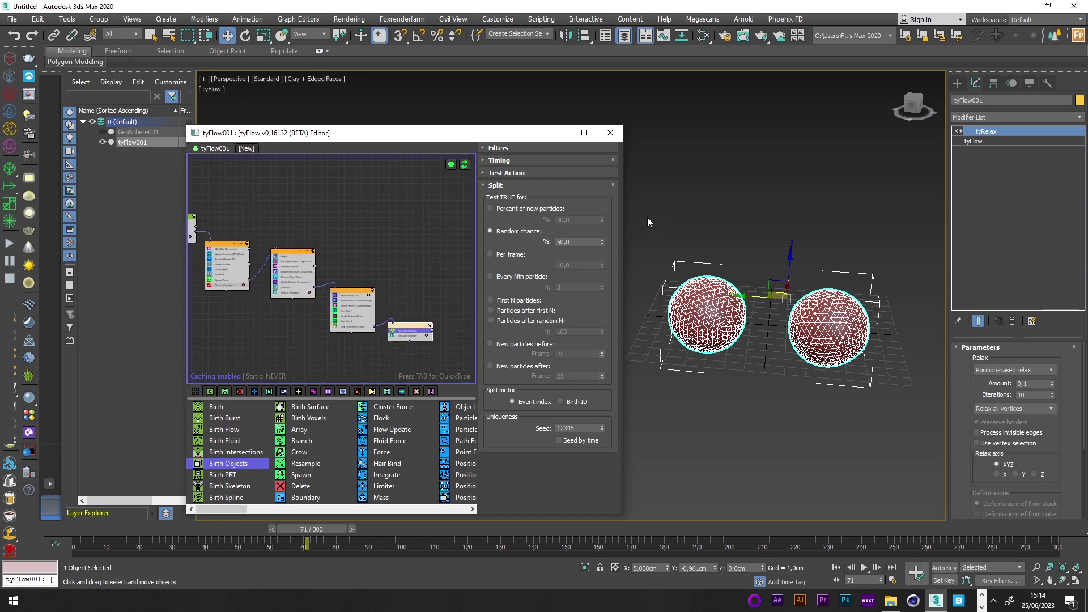
# - Widen the tyFlow editor and connect Event_005's Split output back to Event_002 to loop the division
pyautogui.moveTo(626, 217); pyautogui.dragTo(868, 217)
pyautogui.moveTo(327, 245); pyautogui.dragTo(546, 250, button='middle')
pyautogui.scroll(1, 546, 252)
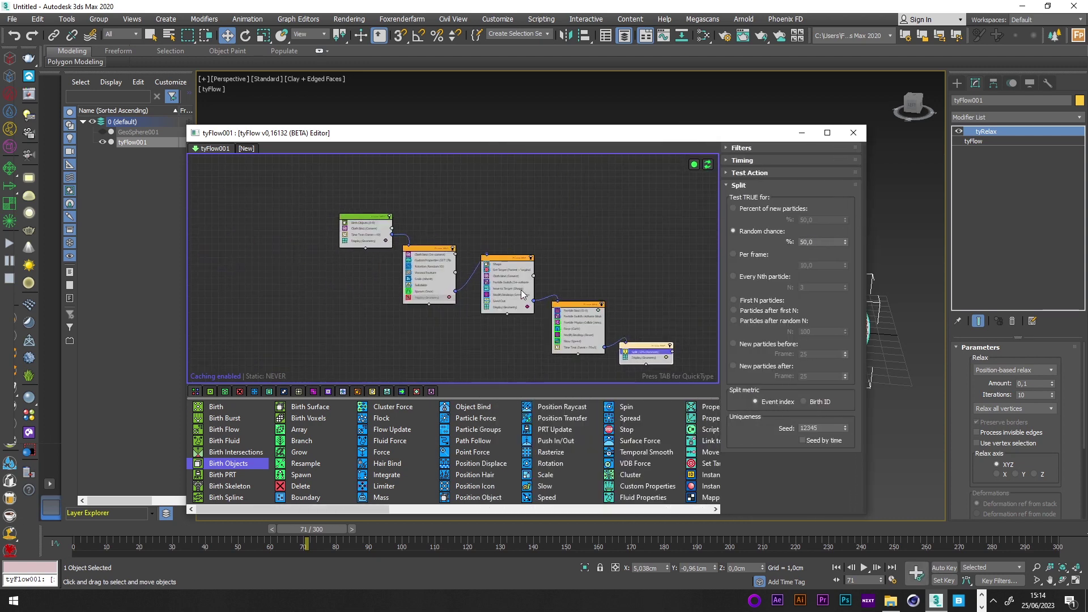
pyautogui.moveTo(522, 290); pyautogui.dragTo(498, 283, button='middle')
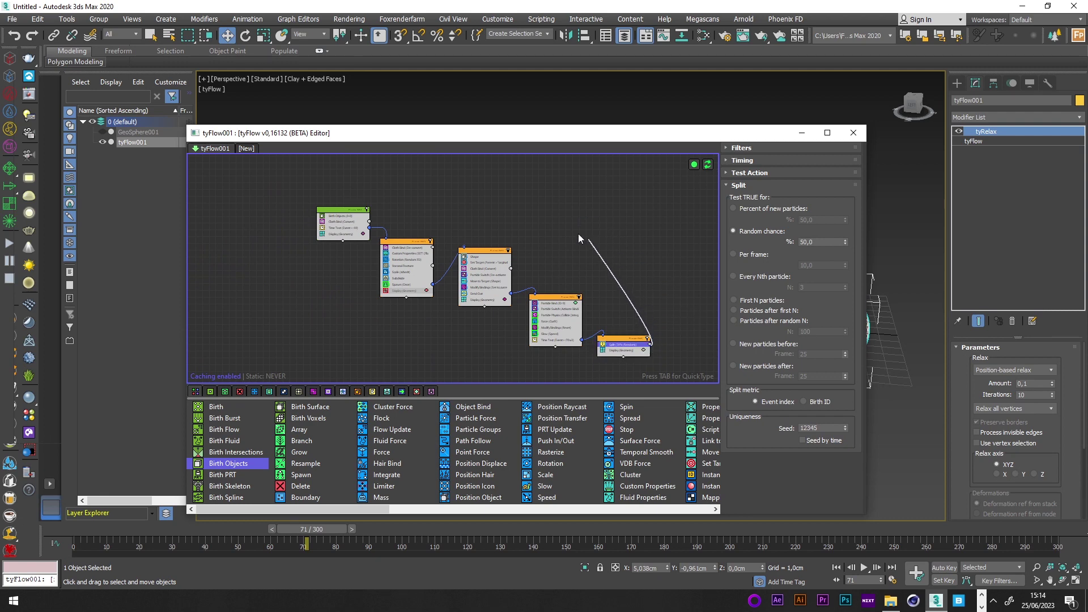
pyautogui.moveTo(578, 234); pyautogui.dragTo(438, 267)
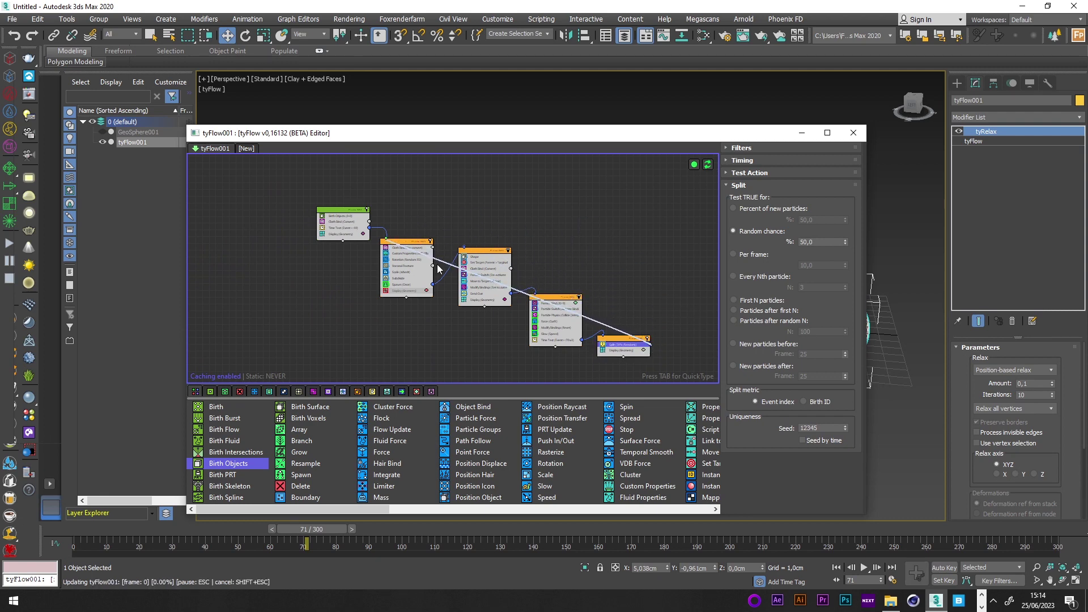
# - Add a bend point to the loop wire between Event_005 and Event_002 and route it above the other events
pyautogui.rightClick(520, 284)
pyautogui.click(531, 291)
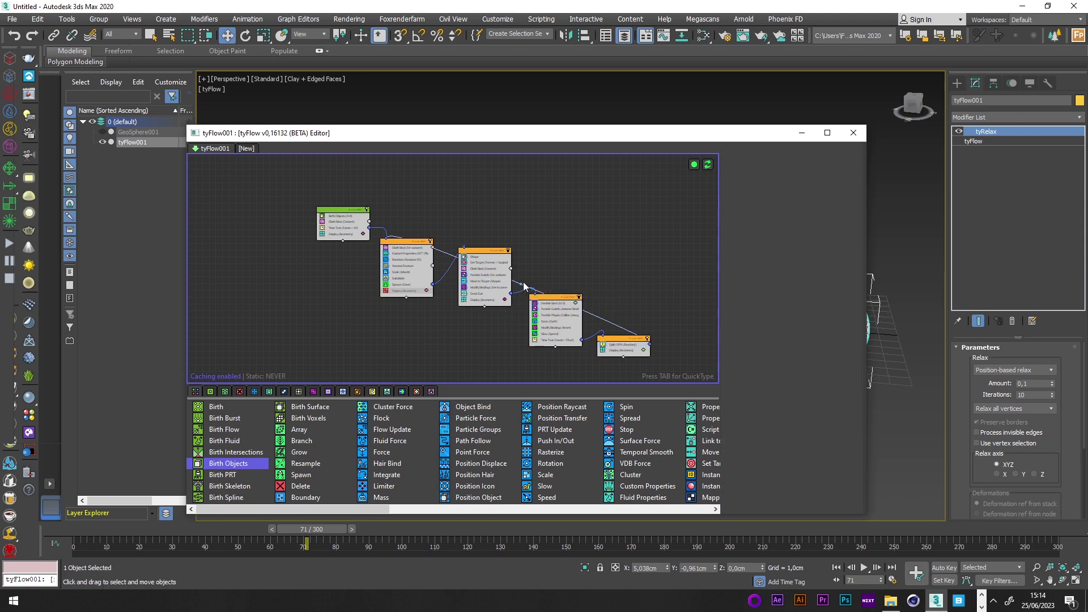
pyautogui.scroll(2, 680, 227)
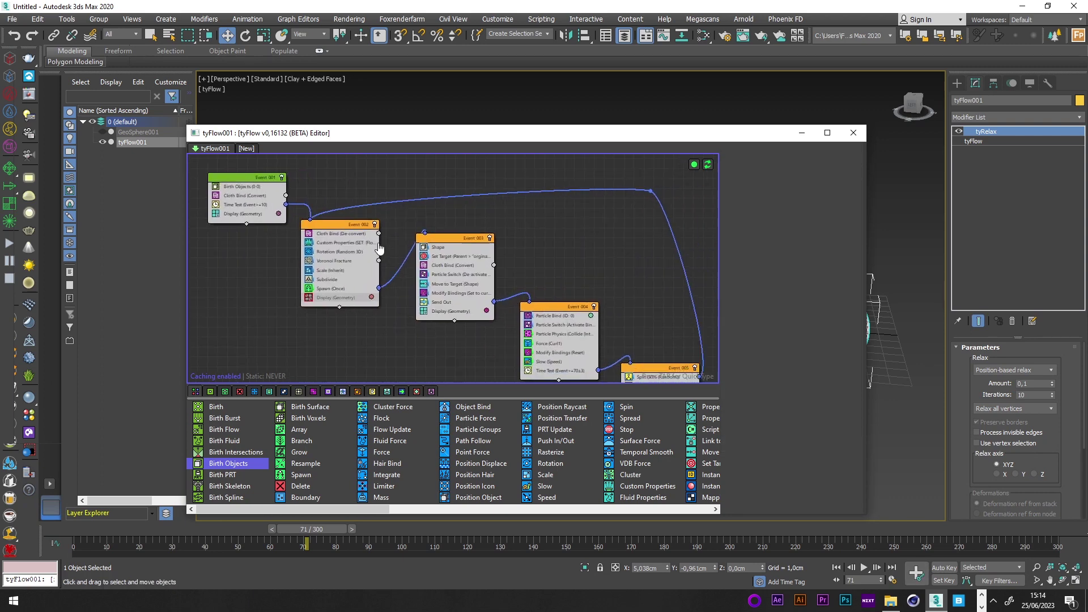
# - Minimize the tyFlow editor, deselect the flow and review the dividing spheres through frame 300 from several angles
pyautogui.click(804, 134)
pyautogui.click(318, 401)
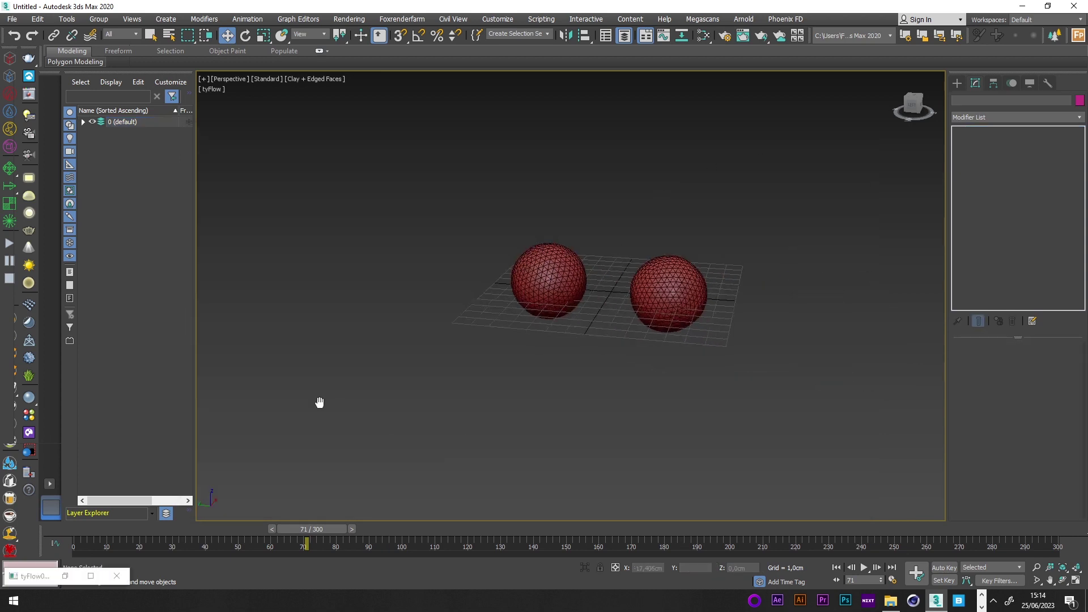
pyautogui.click(1069, 529)
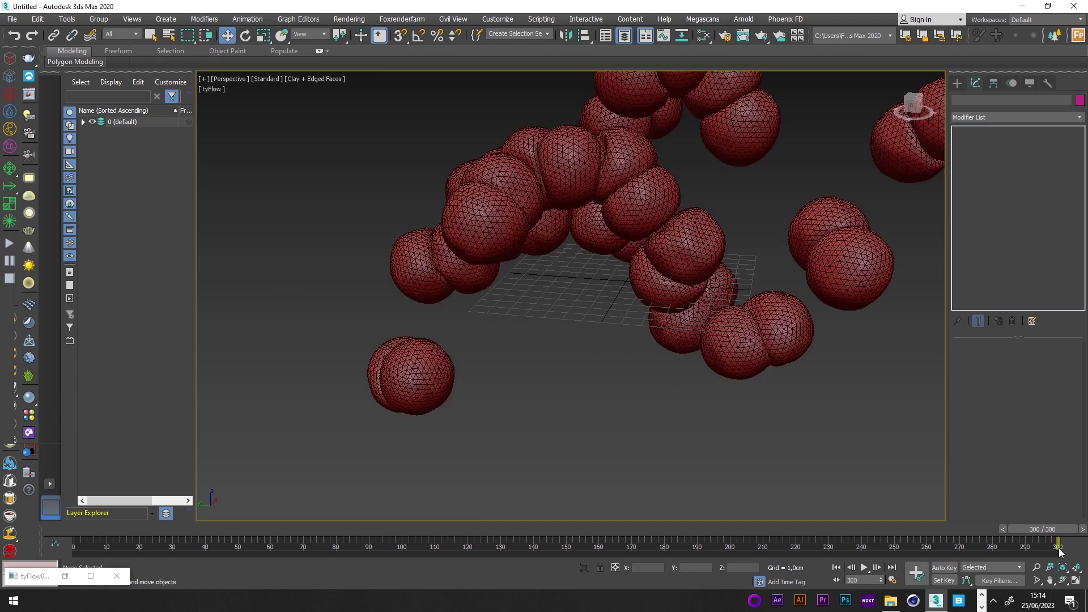
pyautogui.moveTo(651, 421); pyautogui.dragTo(580, 486, button='middle')
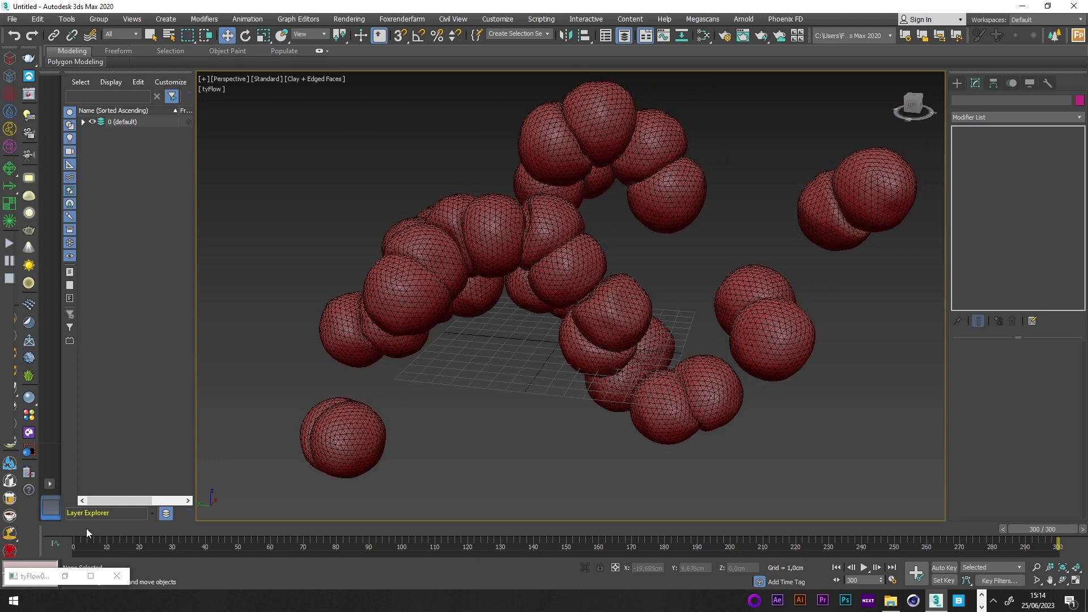
pyautogui.moveTo(86, 529); pyautogui.dragTo(933, 510)
pyautogui.press('w')
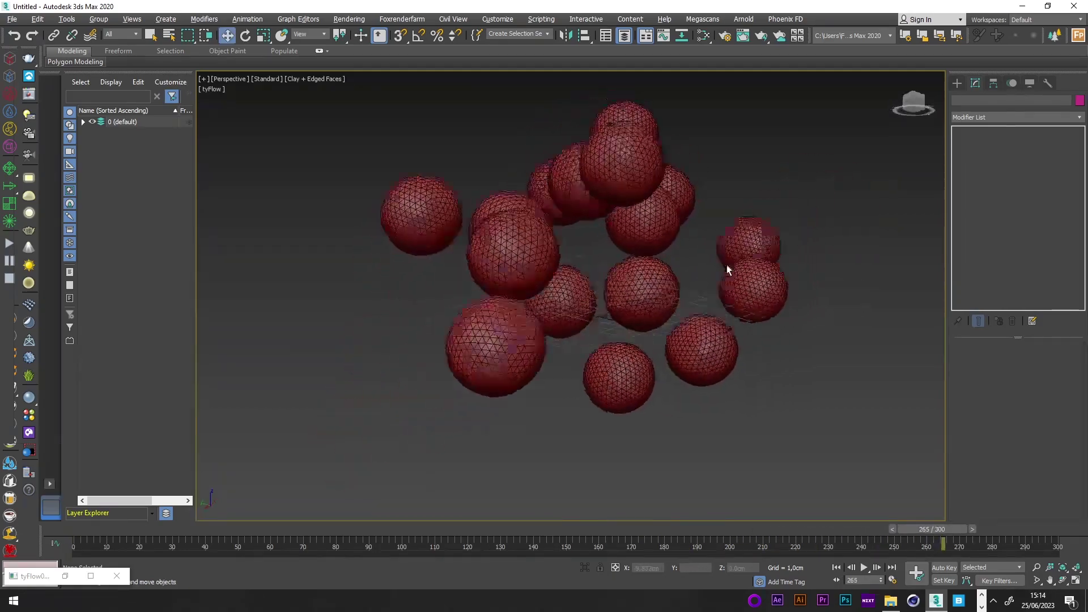
pyautogui.keyDown('alt'); pyautogui.moveTo(727, 265); pyautogui.dragTo(651, 298, button='middle'); pyautogui.keyUp('alt')
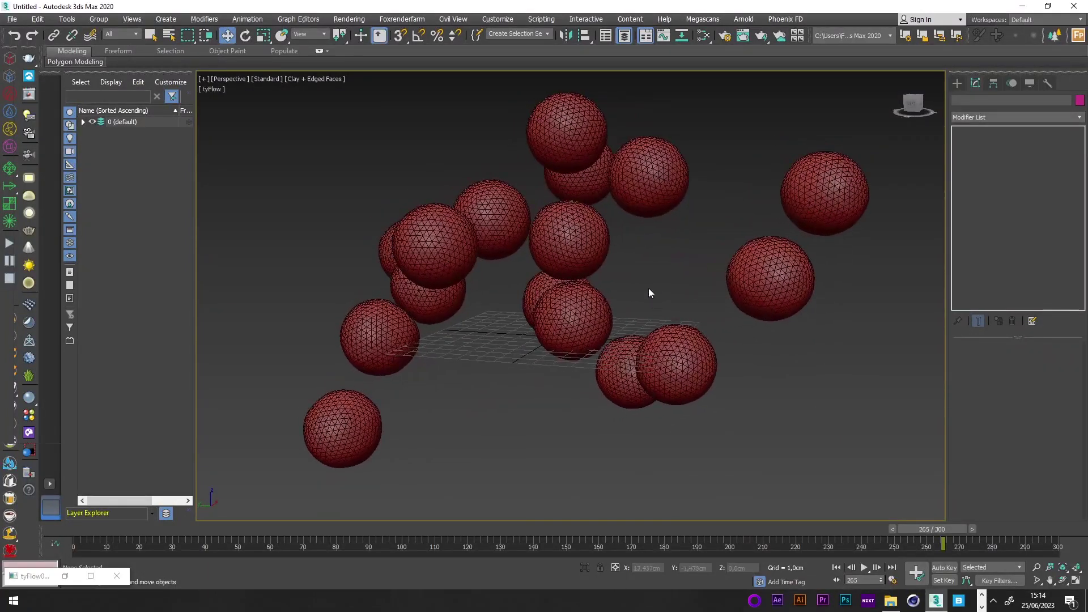